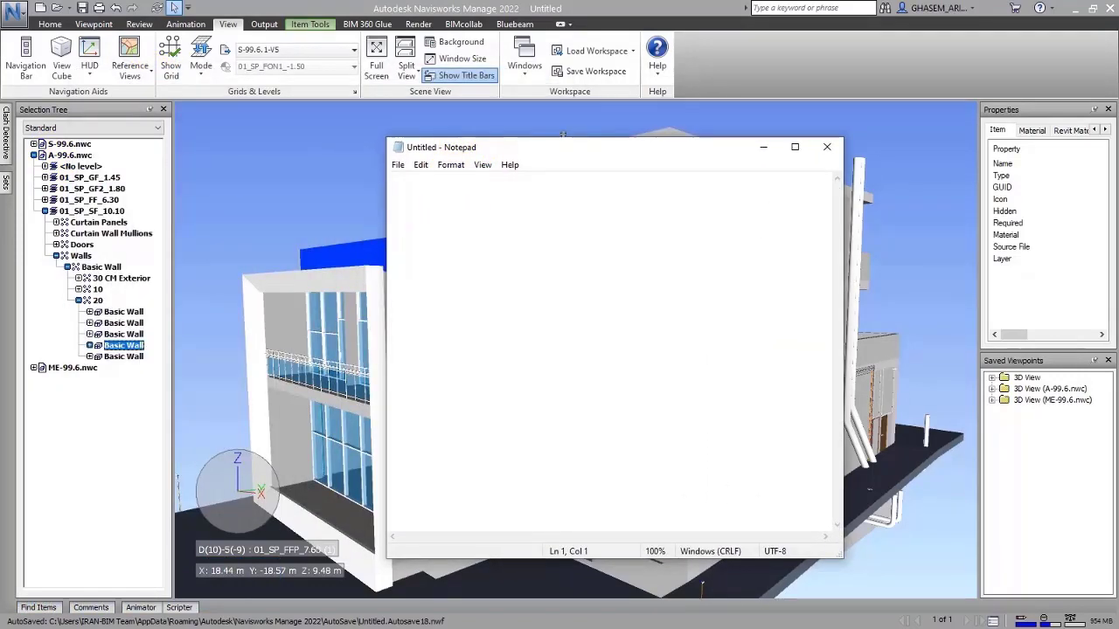
Step: Write the note "NWC = Cash" in Notepad in enlarged text and shift its window slightly
text(C)
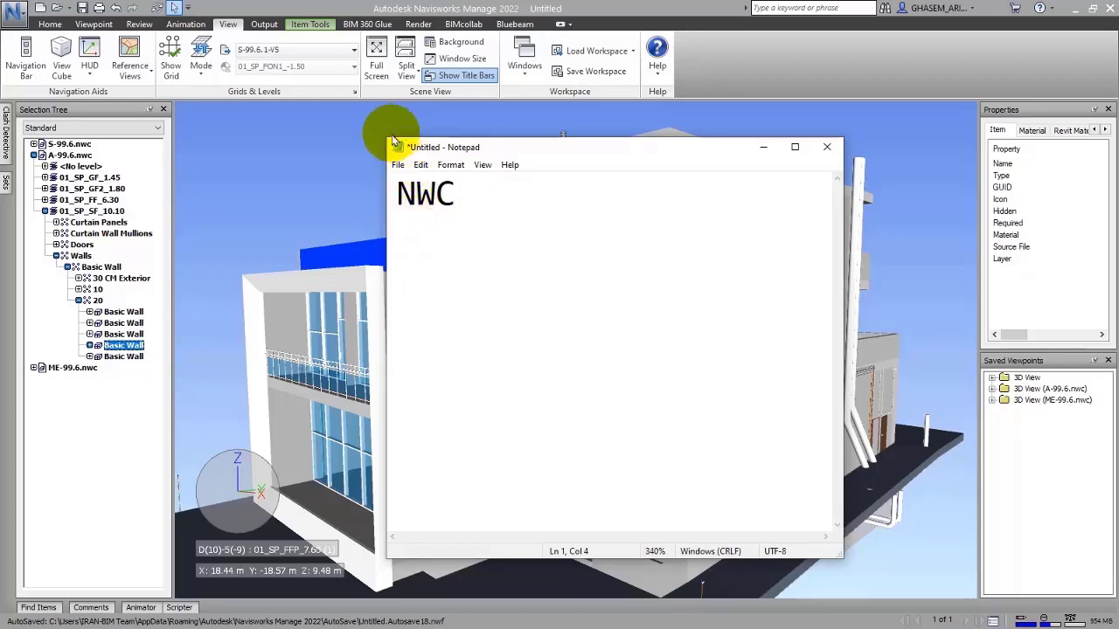
drag(401, 145, 340, 151)
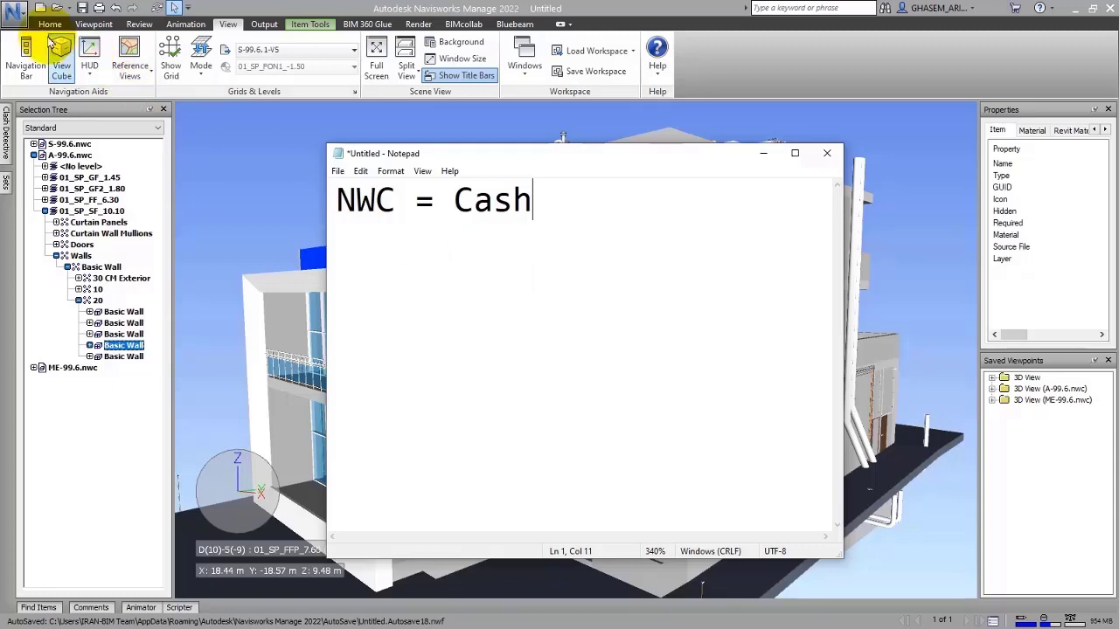
Step: Return to Navisworks and show the navigation bar and ViewCube in the scene view
click(19, 12)
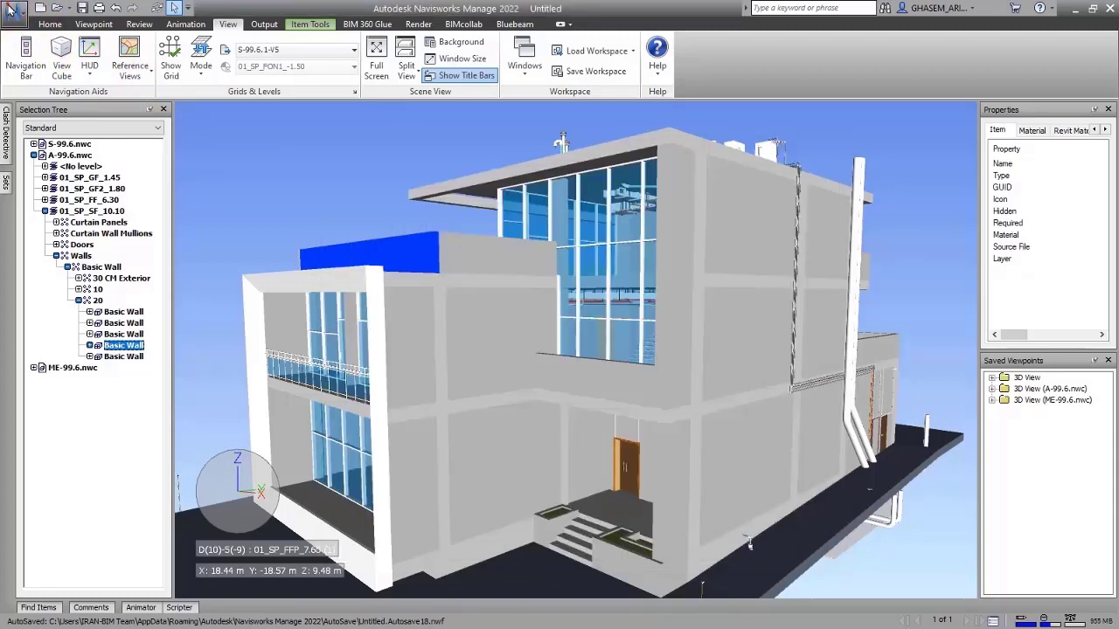
click(136, 5)
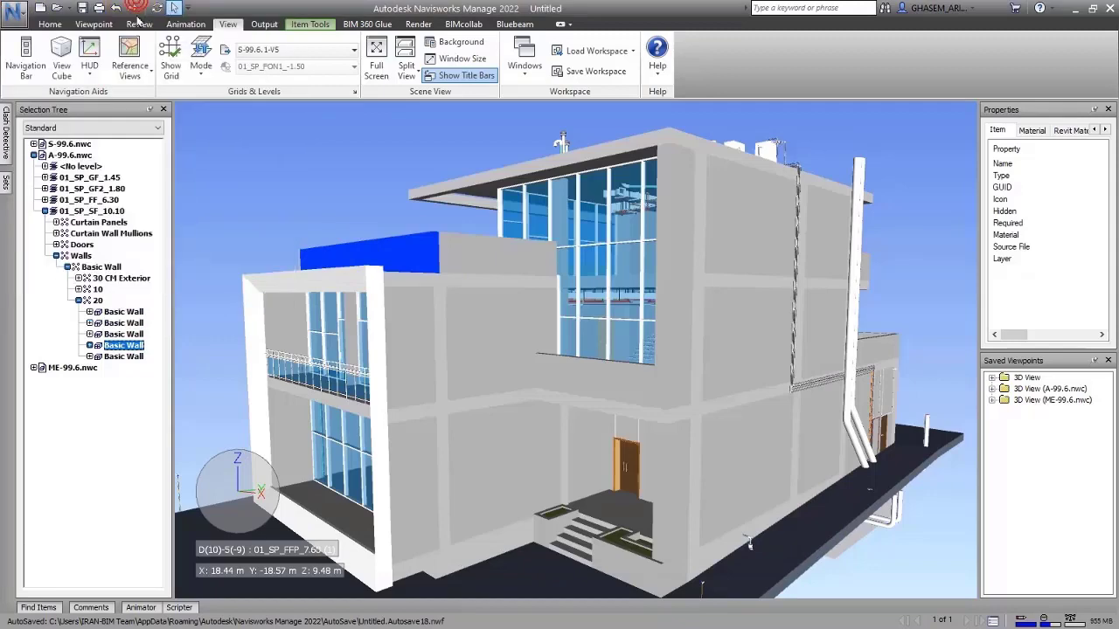
click(49, 23)
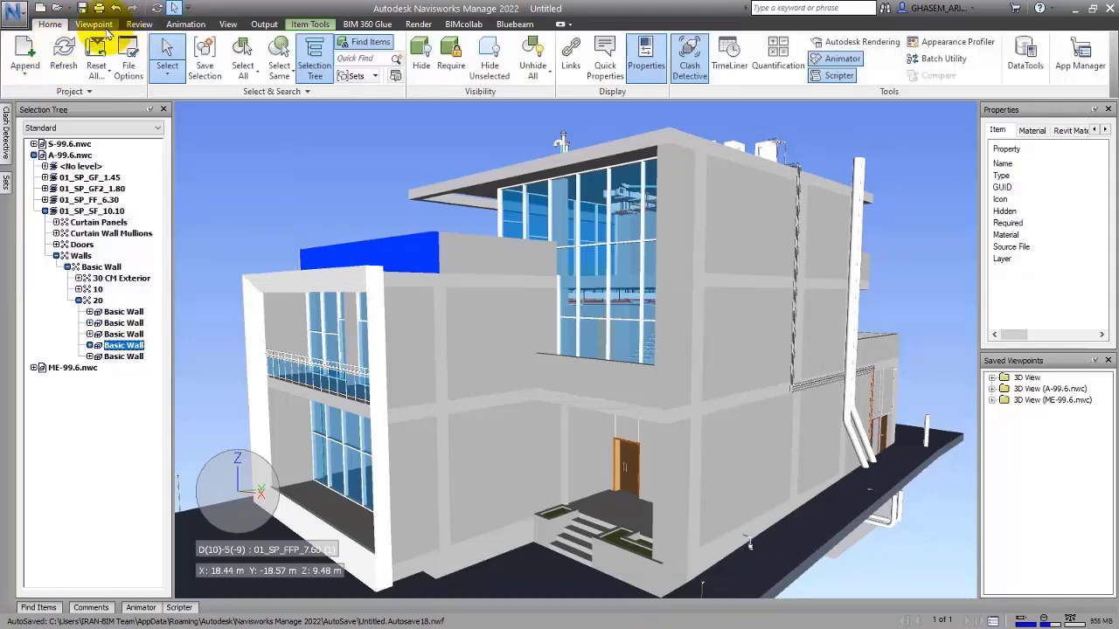
click(105, 26)
click(228, 25)
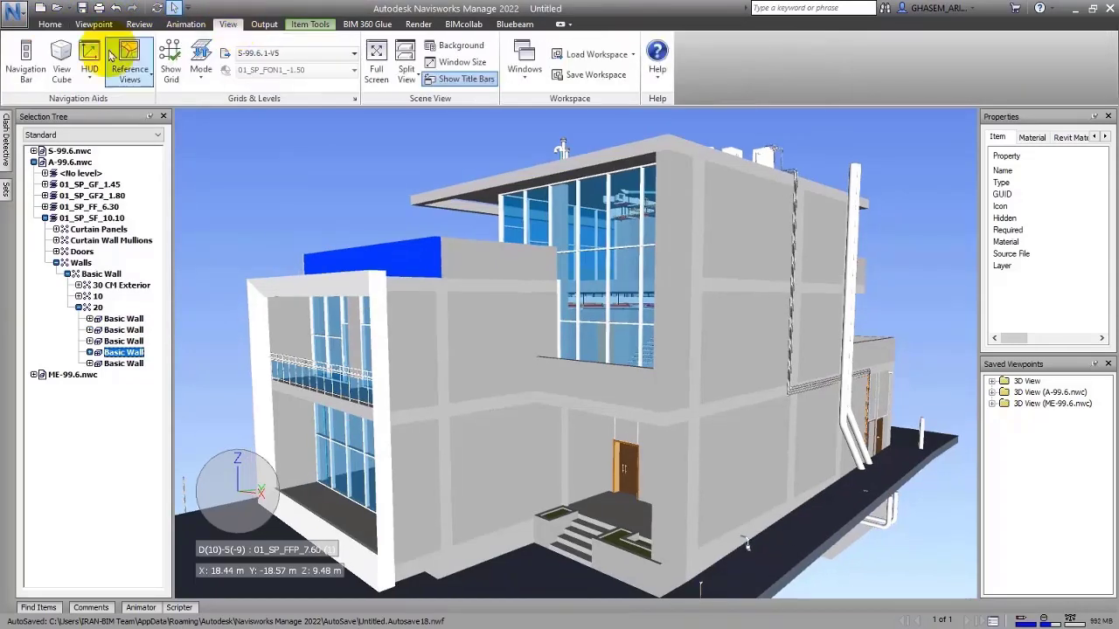
click(29, 60)
click(49, 25)
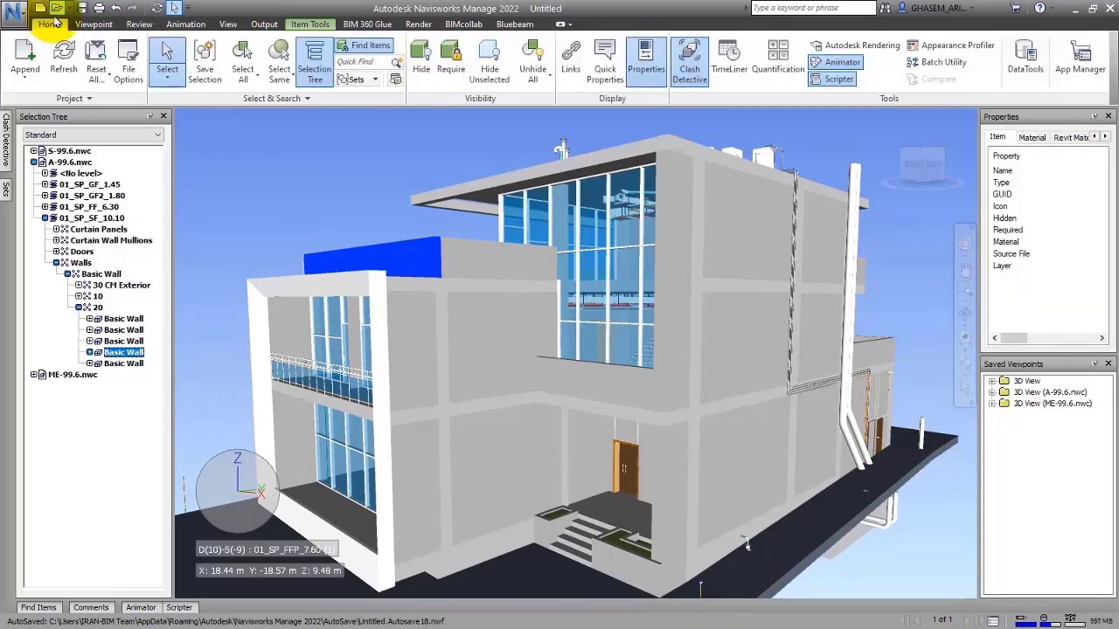
Step: Examine the file formats available for appending, trying the FBX, Revit and DWF filters, and leave without appending a file
click(24, 54)
click(519, 430)
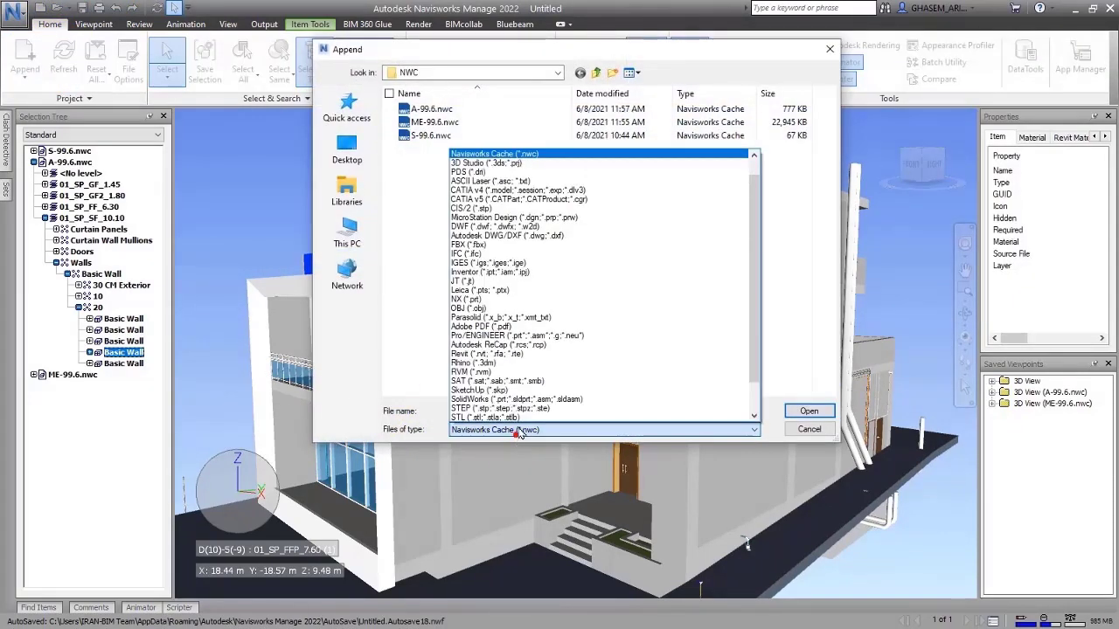
click(472, 245)
click(505, 430)
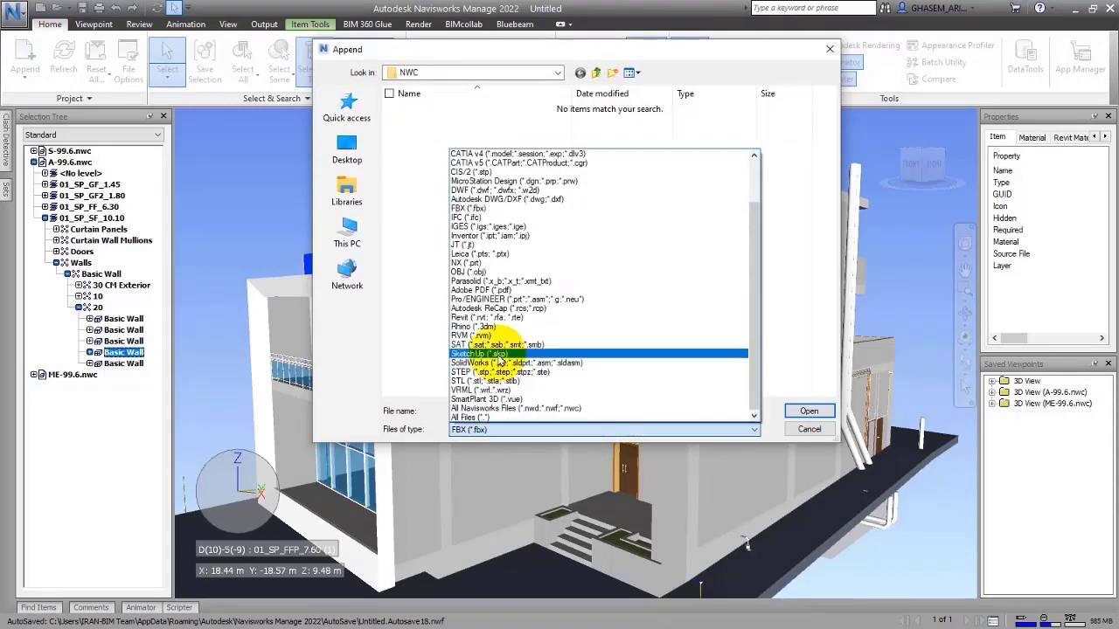
click(489, 441)
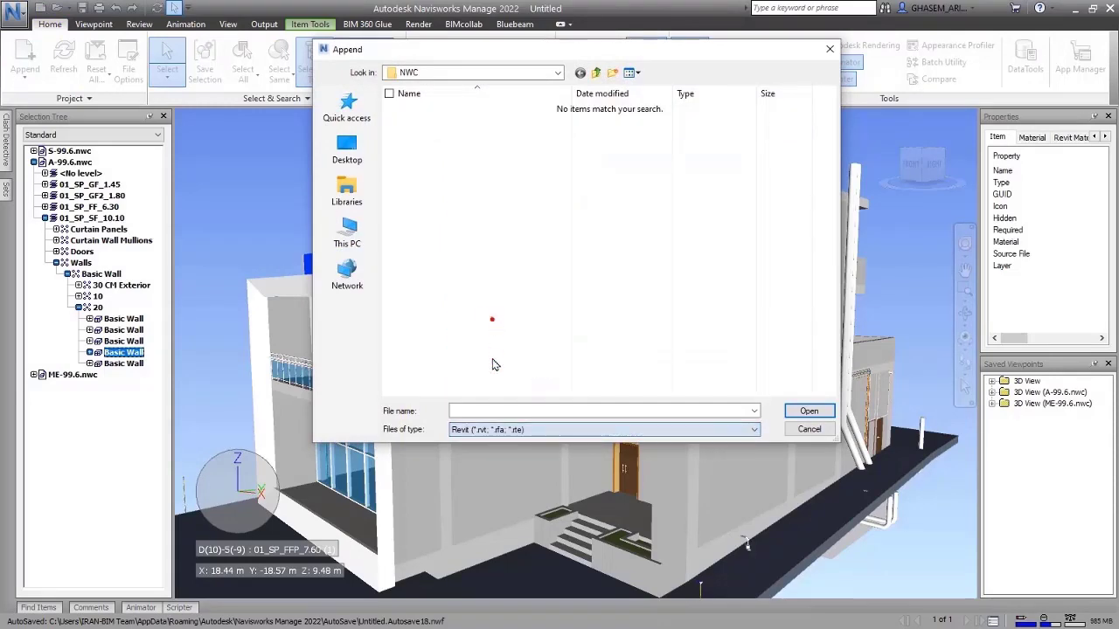
click(499, 429)
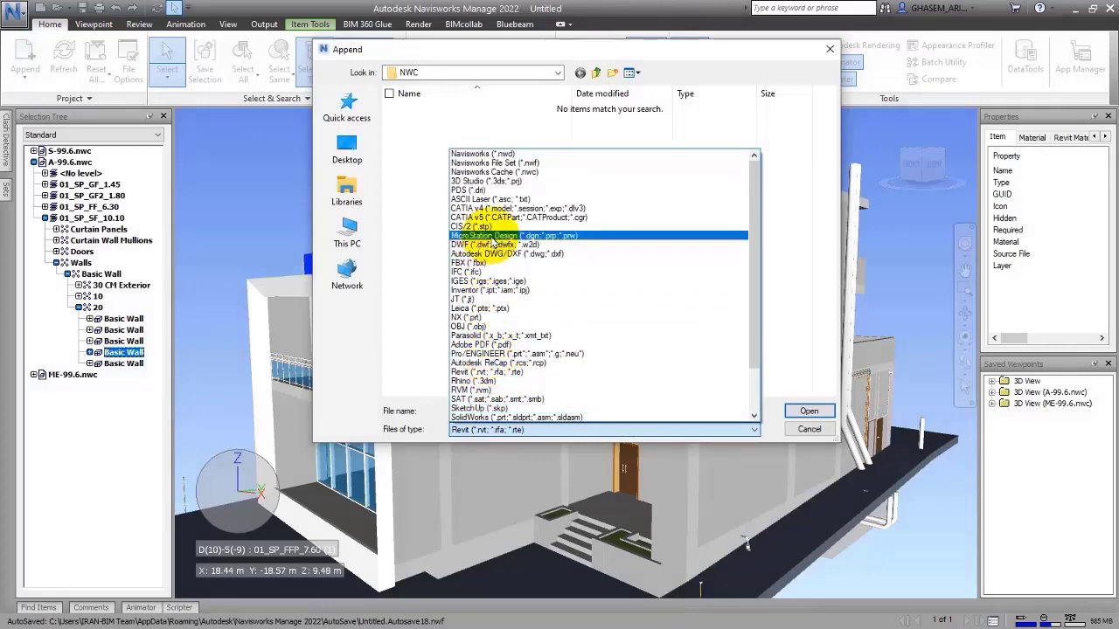
click(518, 245)
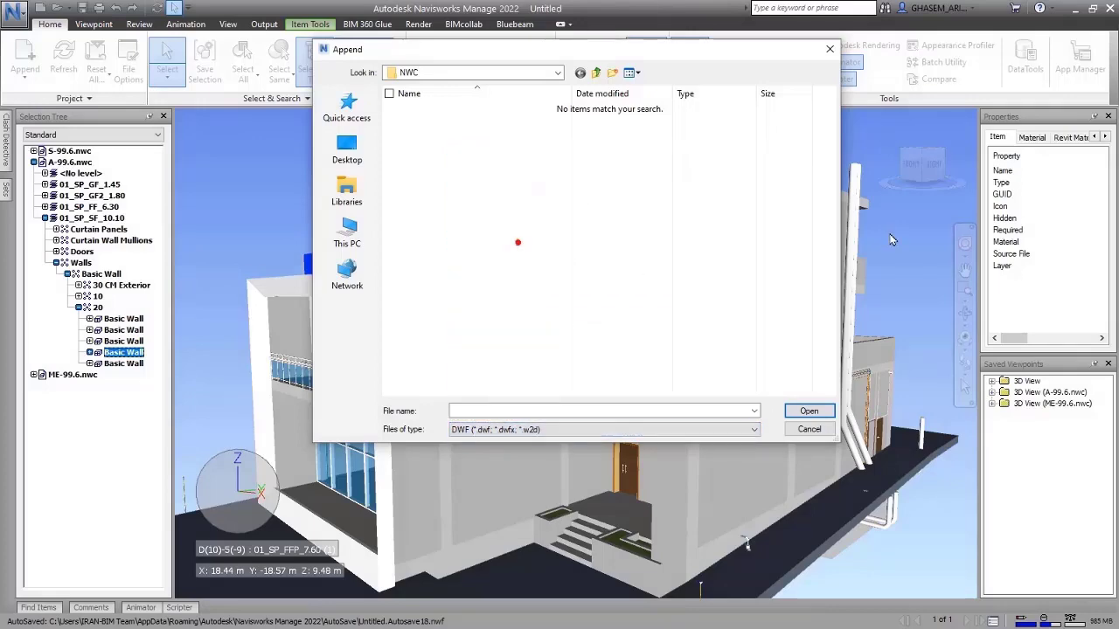
click(830, 50)
Step: Start a new empty Navisworks scene without saving the current model and reduce the program to a smaller window
double_click(25, 12)
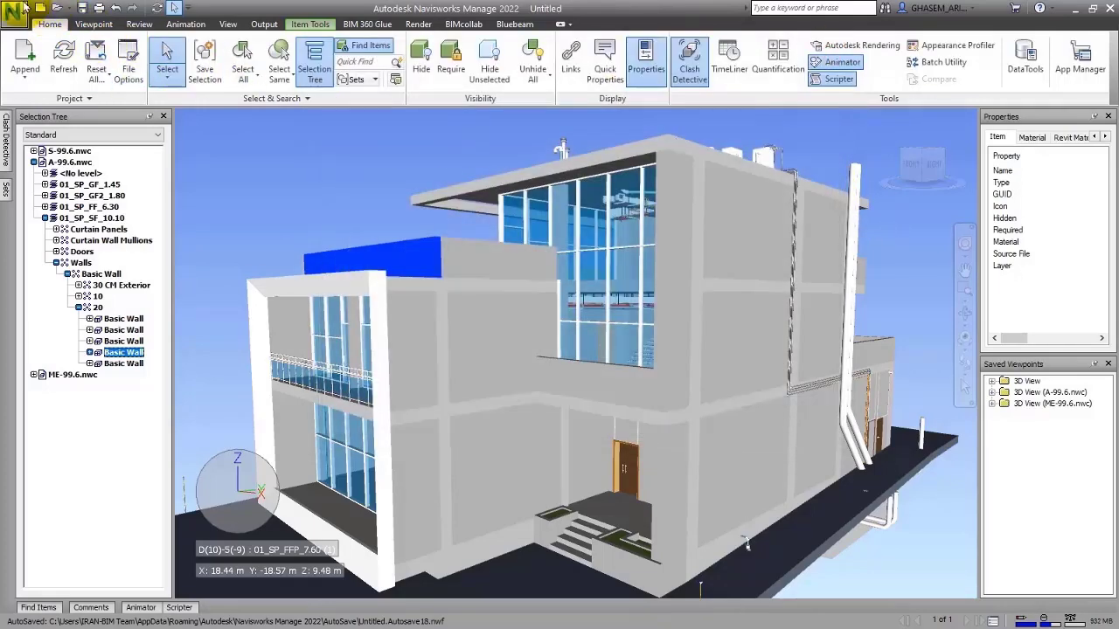
click(568, 371)
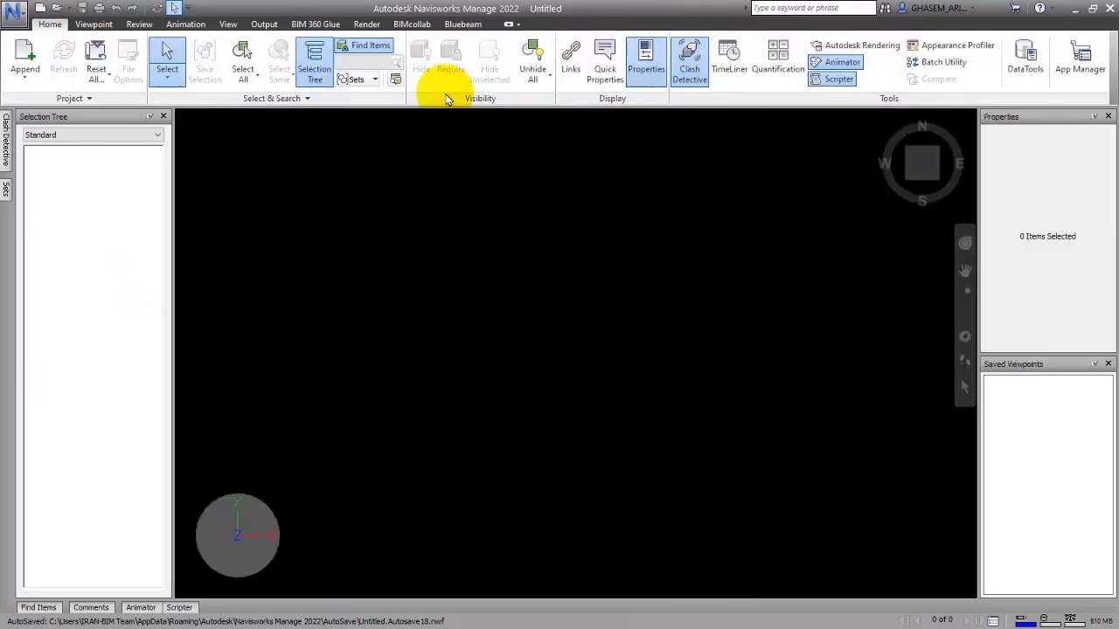
drag(427, 11, 492, 85)
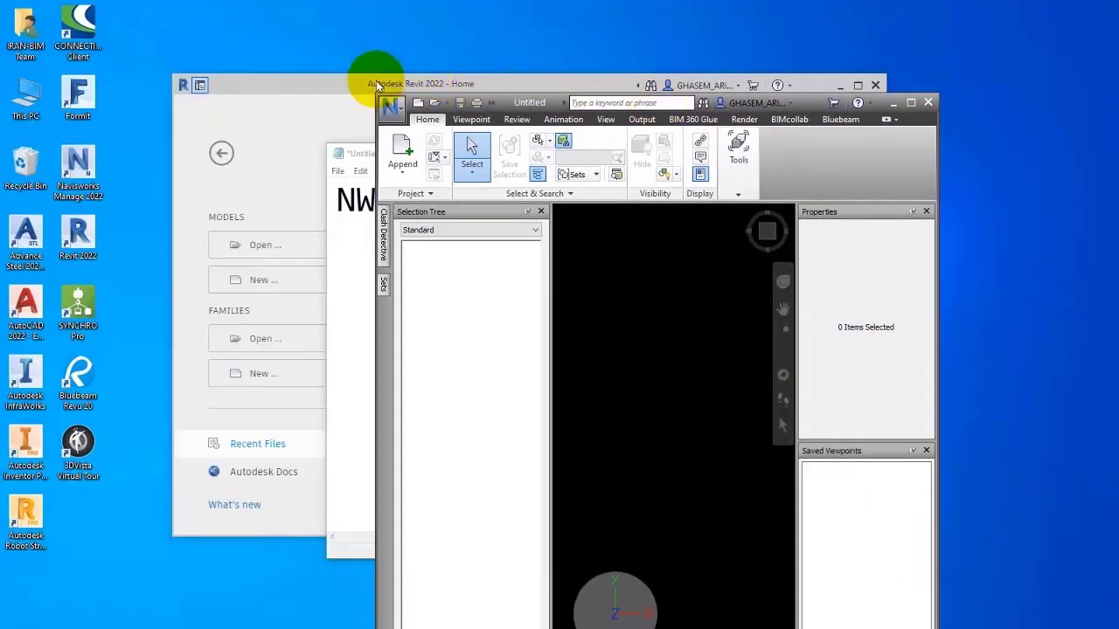
Step: Switch to Revit, create a new project from the Metric-Architectural Template, and move its window aside
drag(376, 83, 302, 69)
click(207, 267)
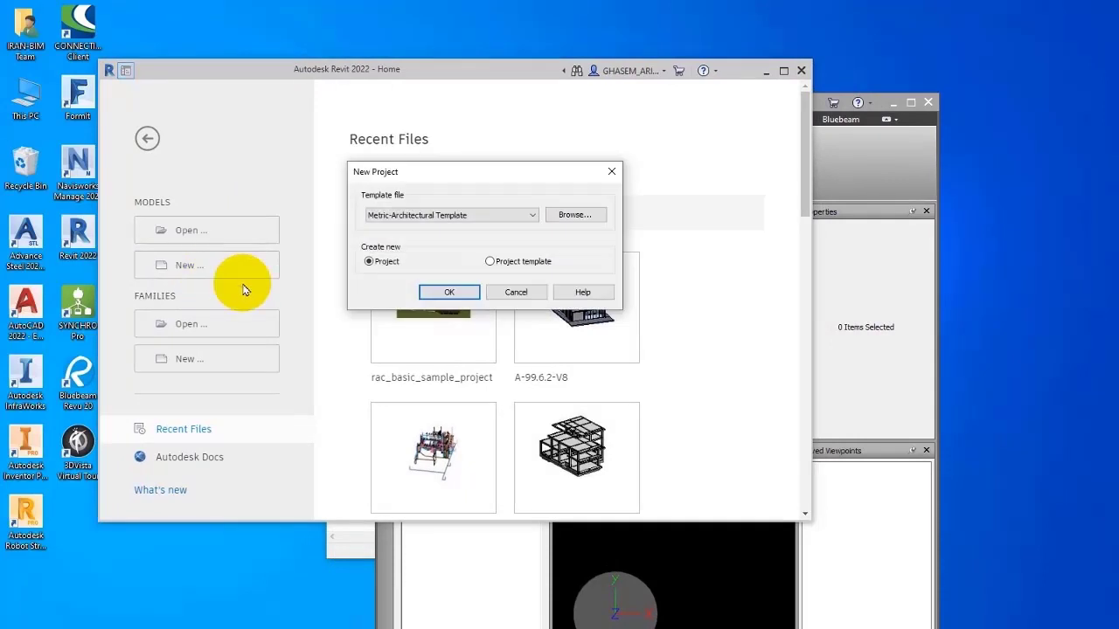
click(449, 291)
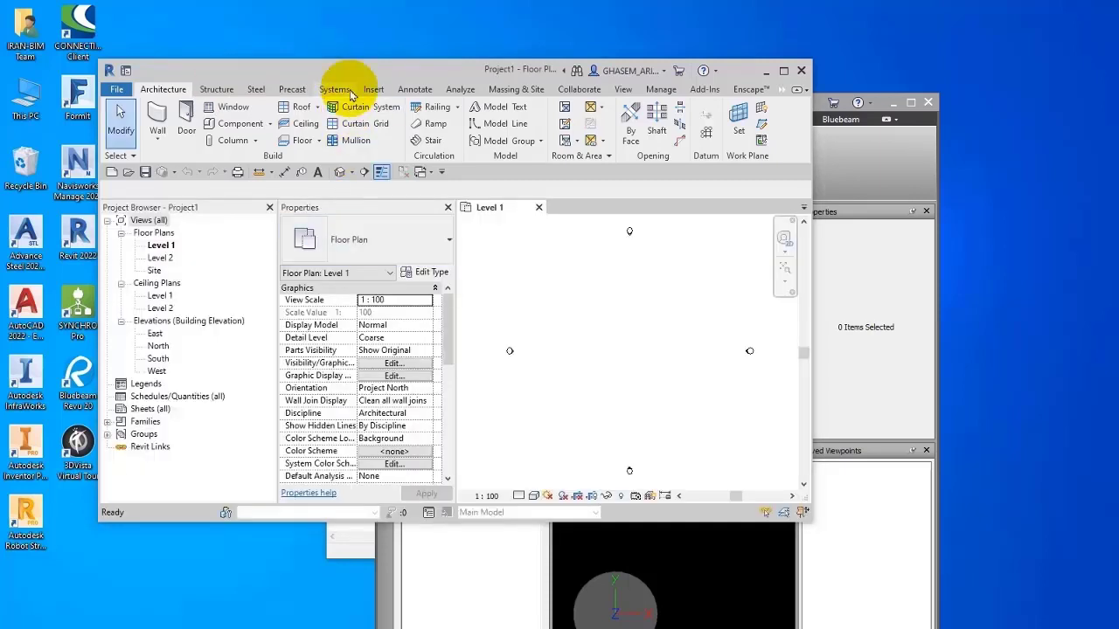
drag(339, 68, 228, 39)
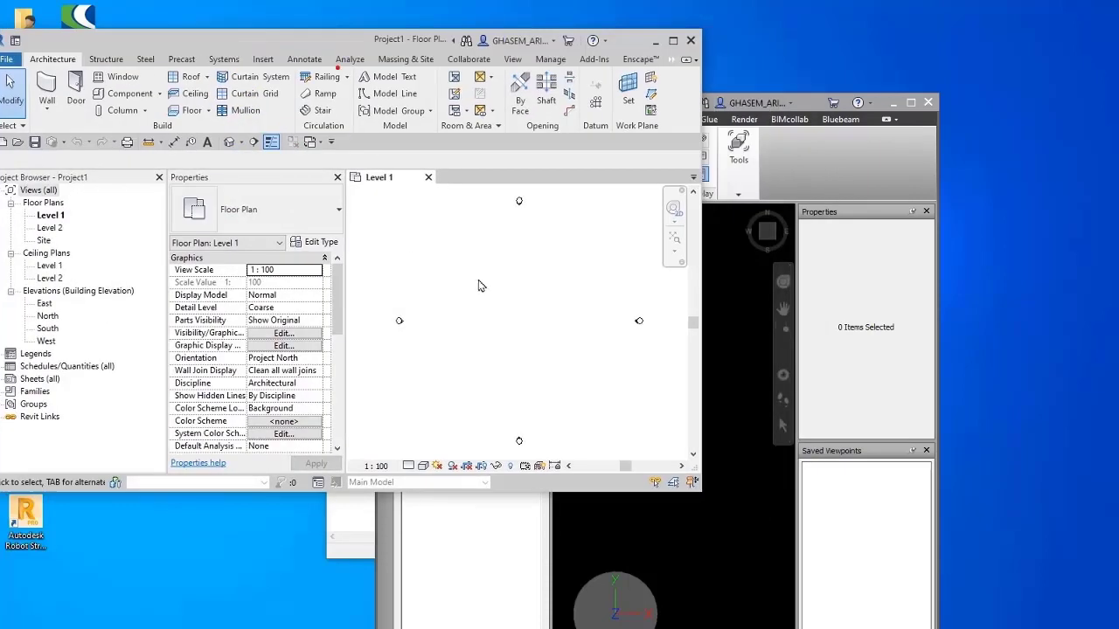
Step: Draw a rectangle of Generic - 200mm walls about 7800 by 5800 mm on Level 1, with their height up to Level 2
scroll(531, 325, down, 1)
click(40, 76)
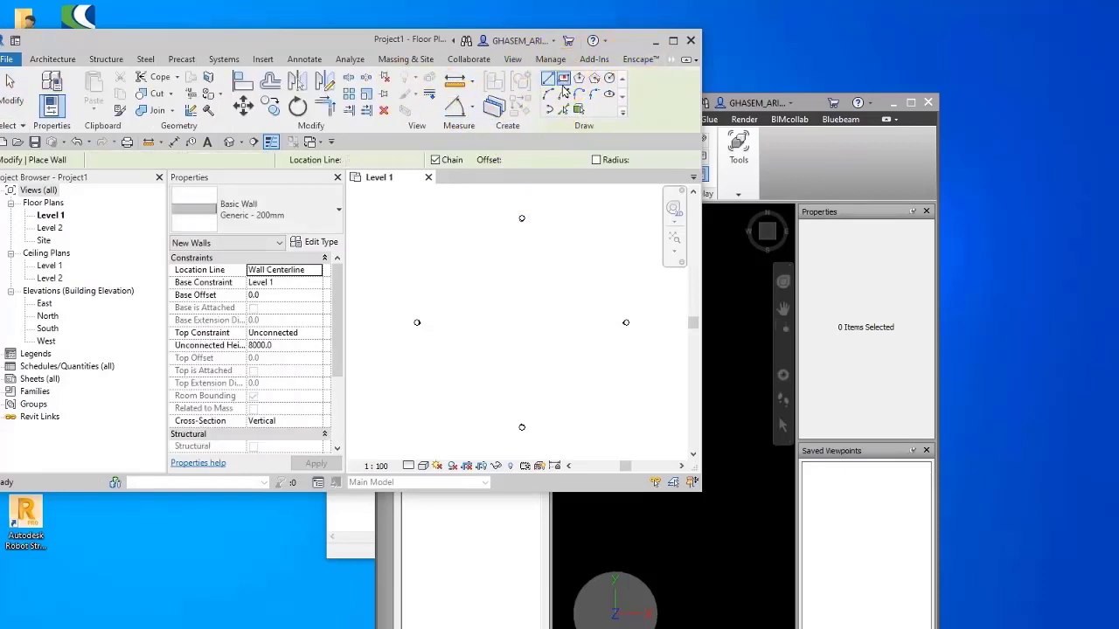
click(171, 160)
click(153, 179)
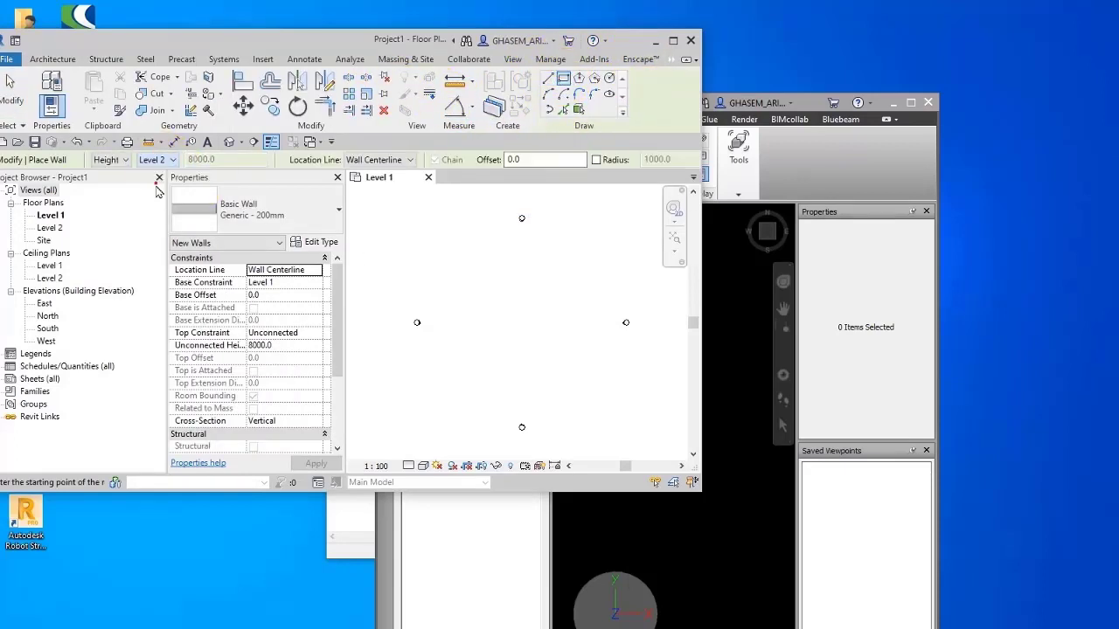
click(521, 324)
click(539, 325)
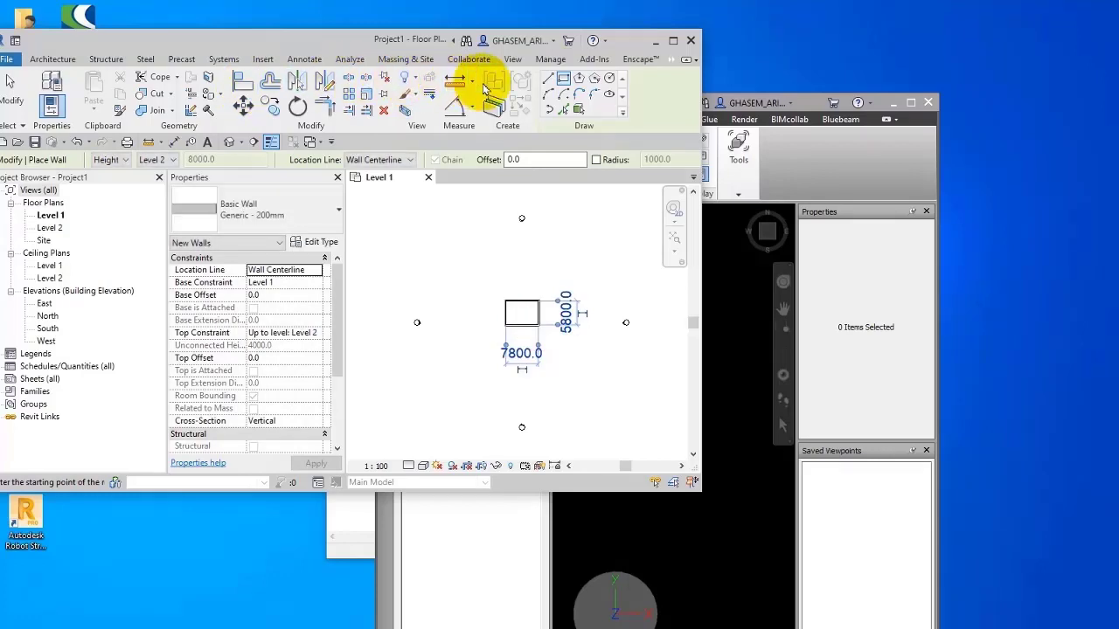
Step: Draw an L-shaped partition inside the rectangle, about 3100 mm down from the upper wall and across to the right wall
click(550, 77)
scroll(519, 382, up, 3)
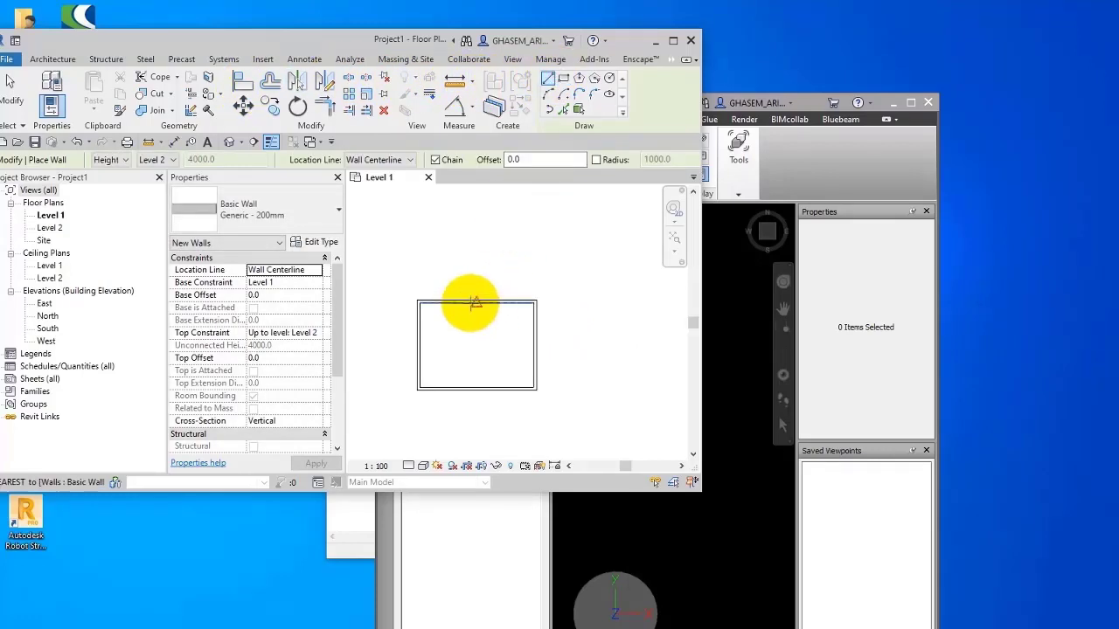
click(470, 302)
click(469, 347)
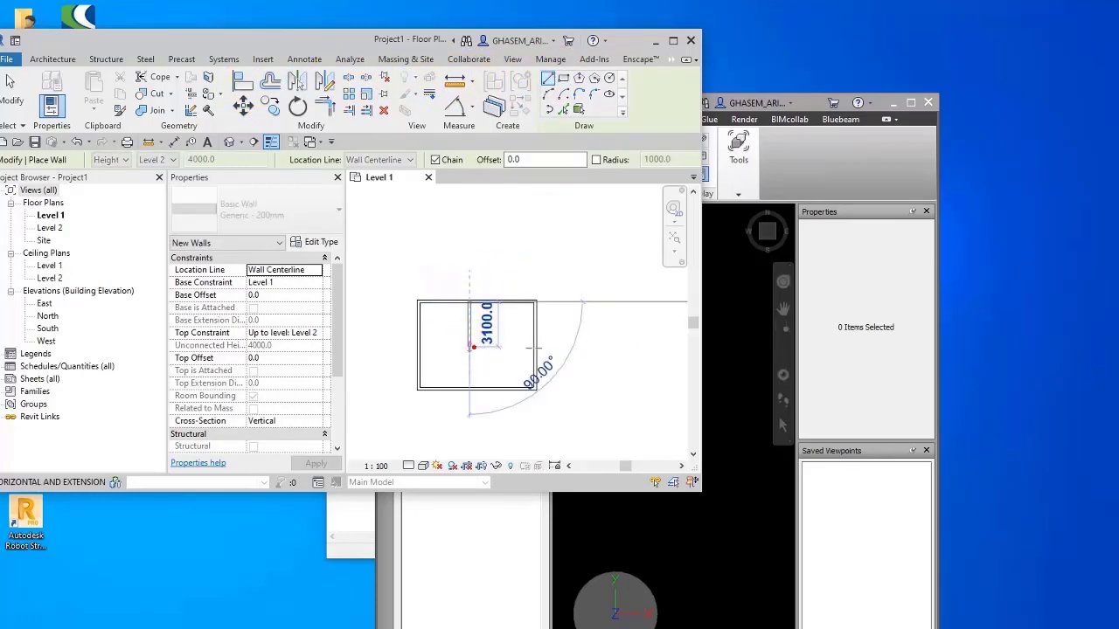
click(534, 348)
key(Escape)
key(Escape)
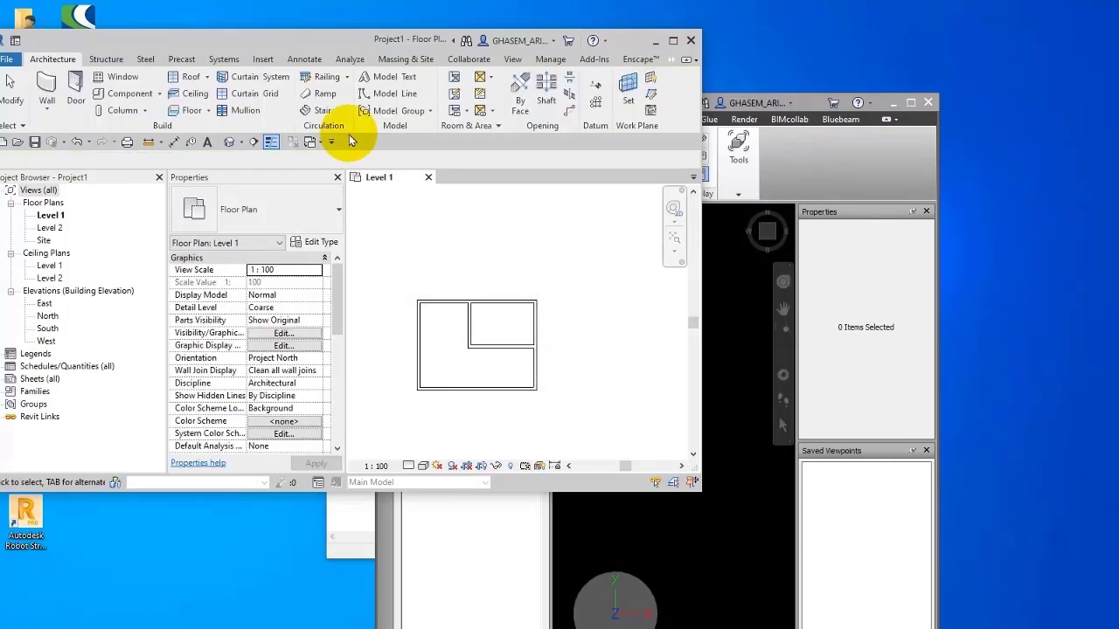
Step: Start saving the Revit project and browse to the H:\Courses\Navisworks Manage 2022\Files folder
drag(270, 48, 311, 39)
click(76, 134)
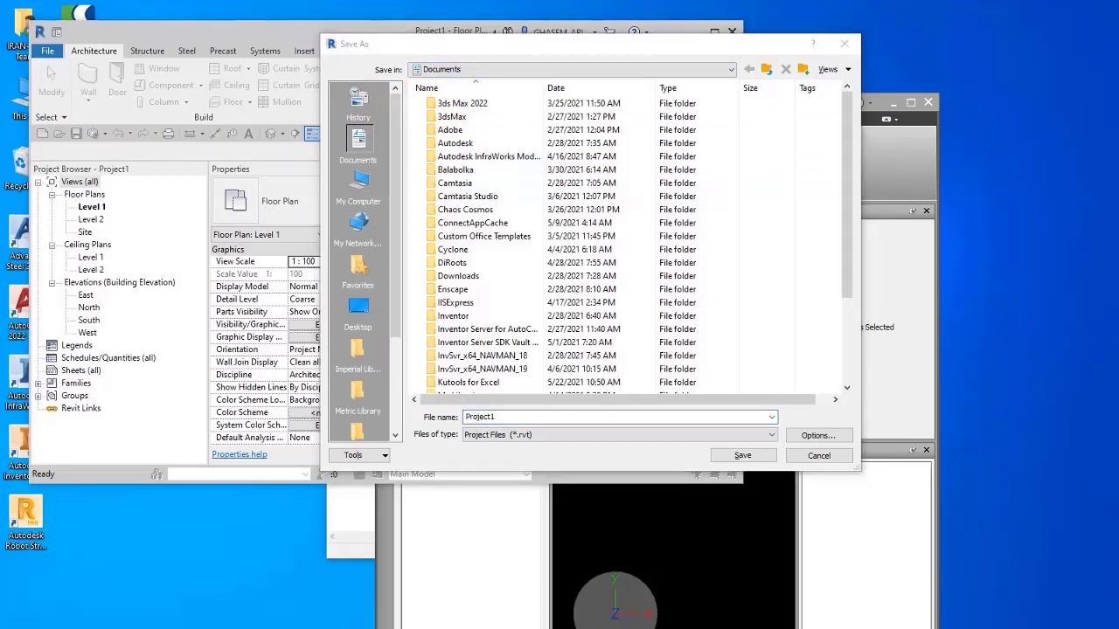
click(544, 462)
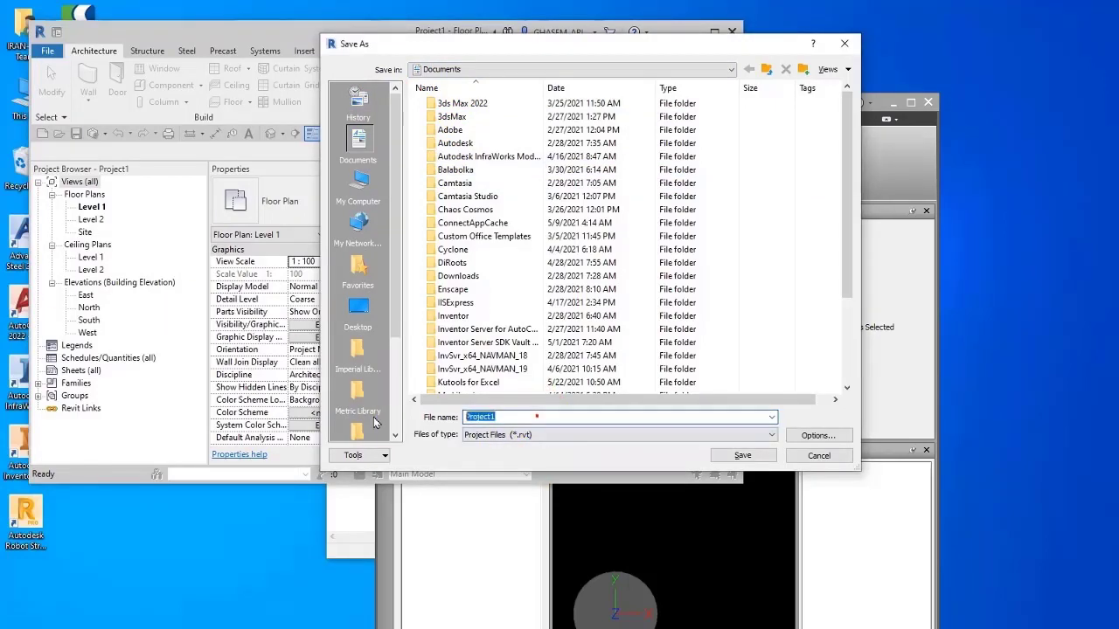
click(765, 456)
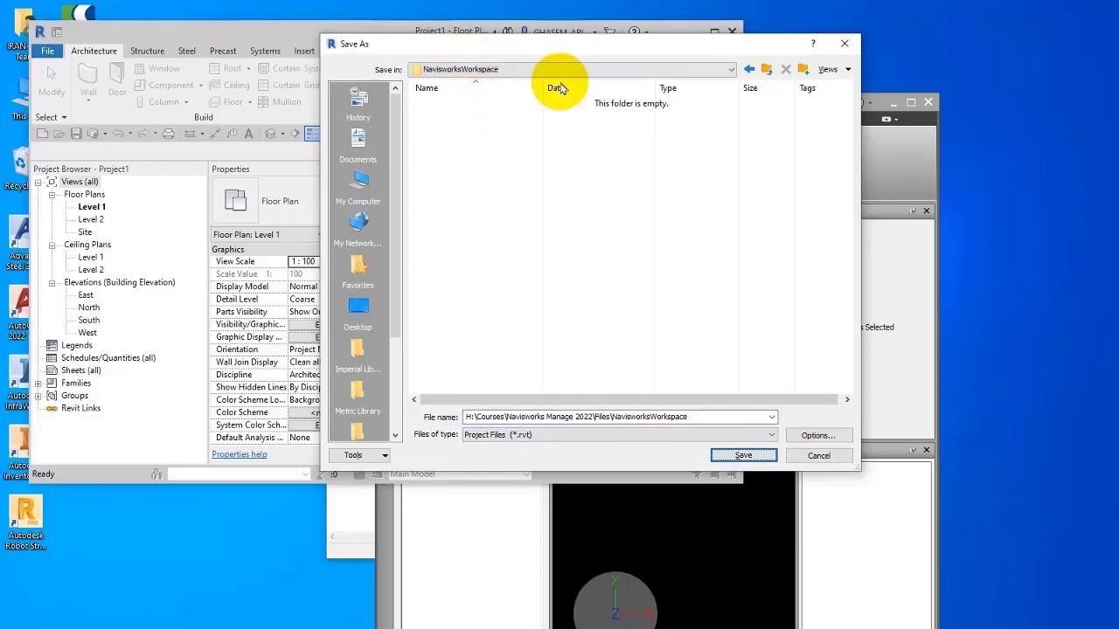
click(766, 69)
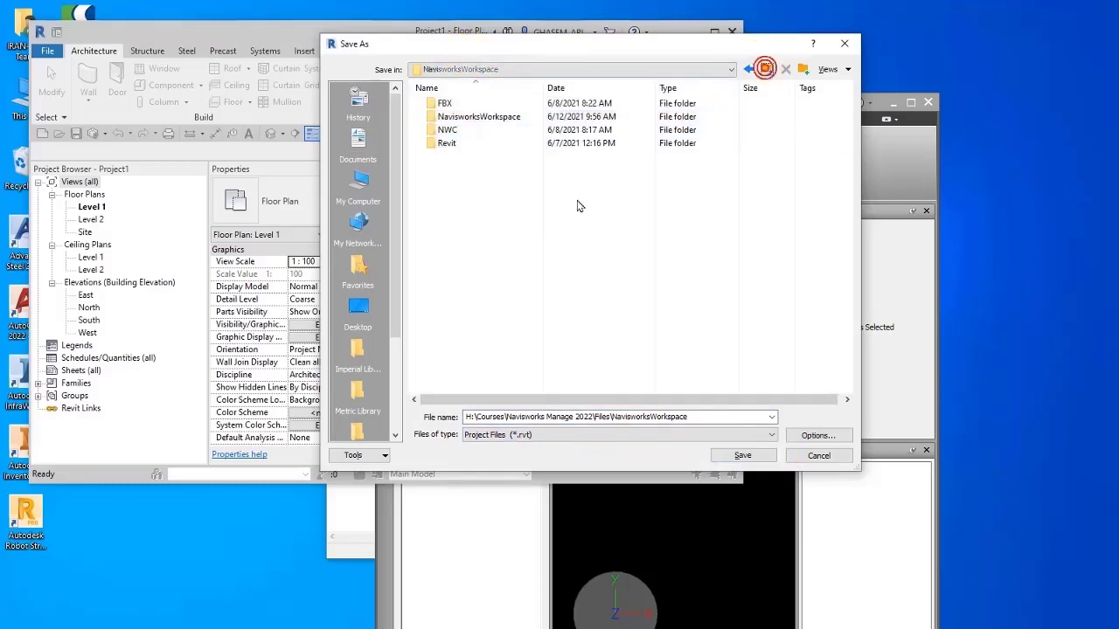
double_click(448, 130)
click(766, 69)
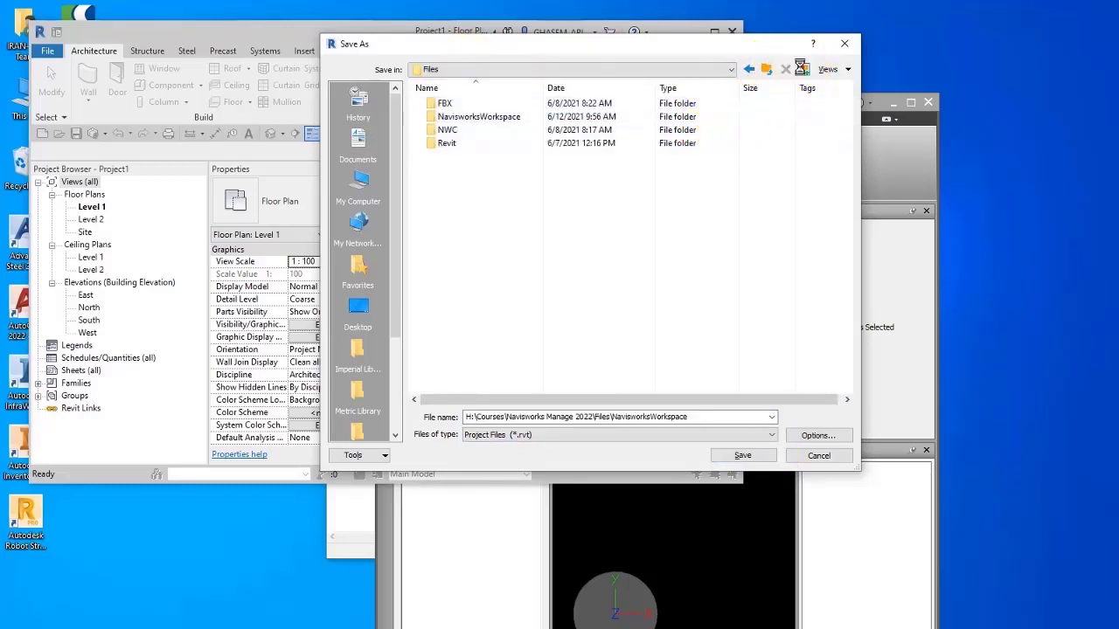
Step: Create a folder named NavisworksFileFormat and save the project in it as TESTFormat
click(803, 69)
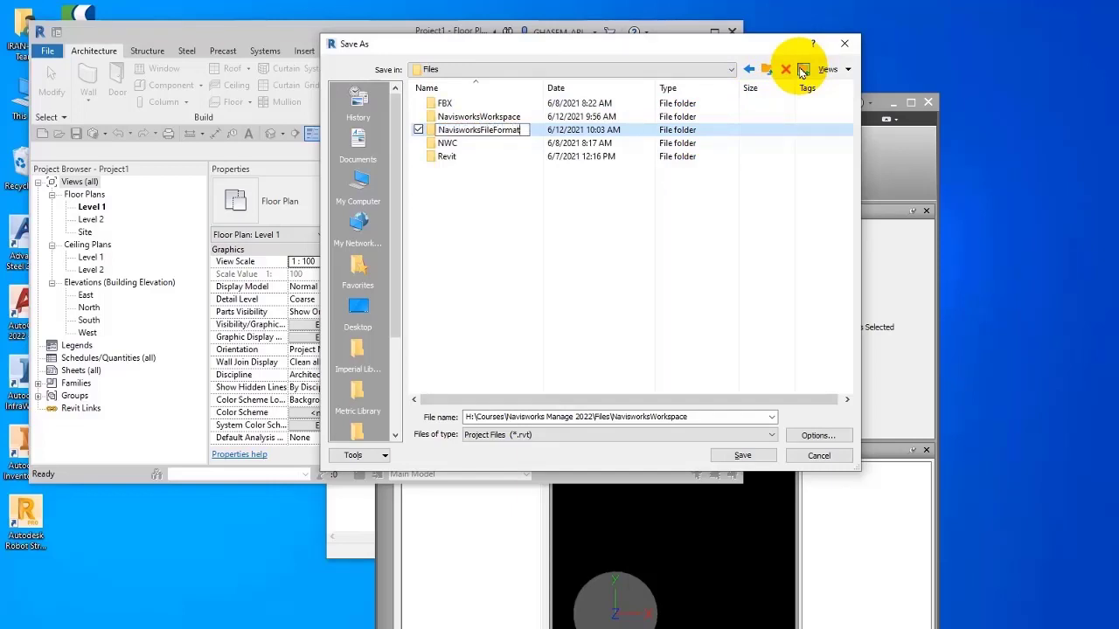
key(Return)
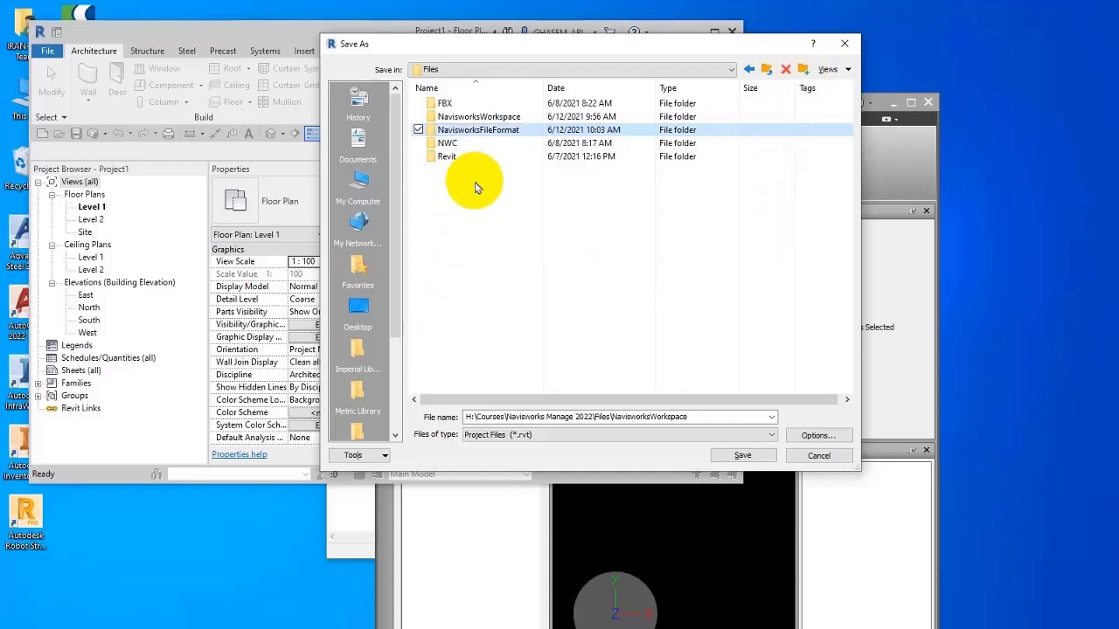
double_click(478, 131)
triple_click(545, 413)
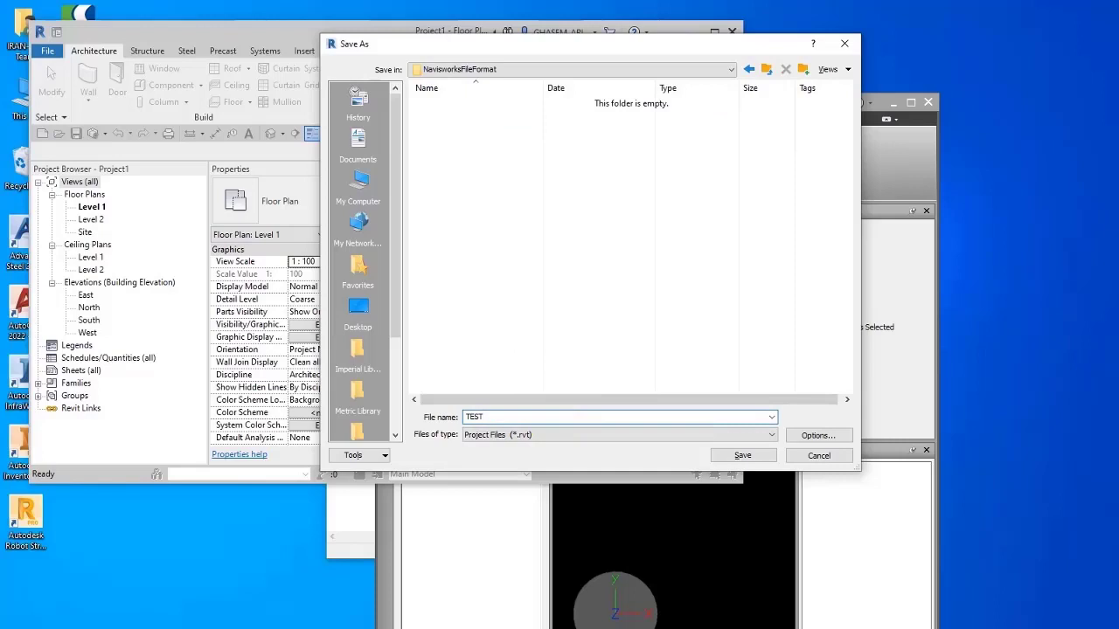
click(770, 452)
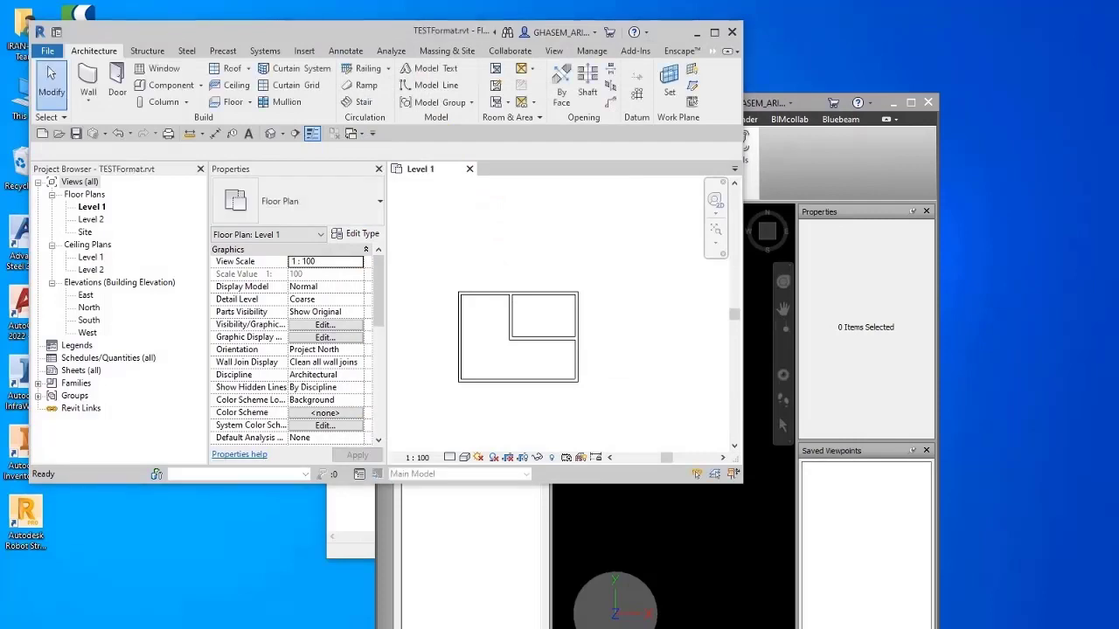
Step: Show the NavisworksFileFormat folder in File Explorer and shrink its window so the Revit floor plan stays visible
drag(0, 104, 242, 45)
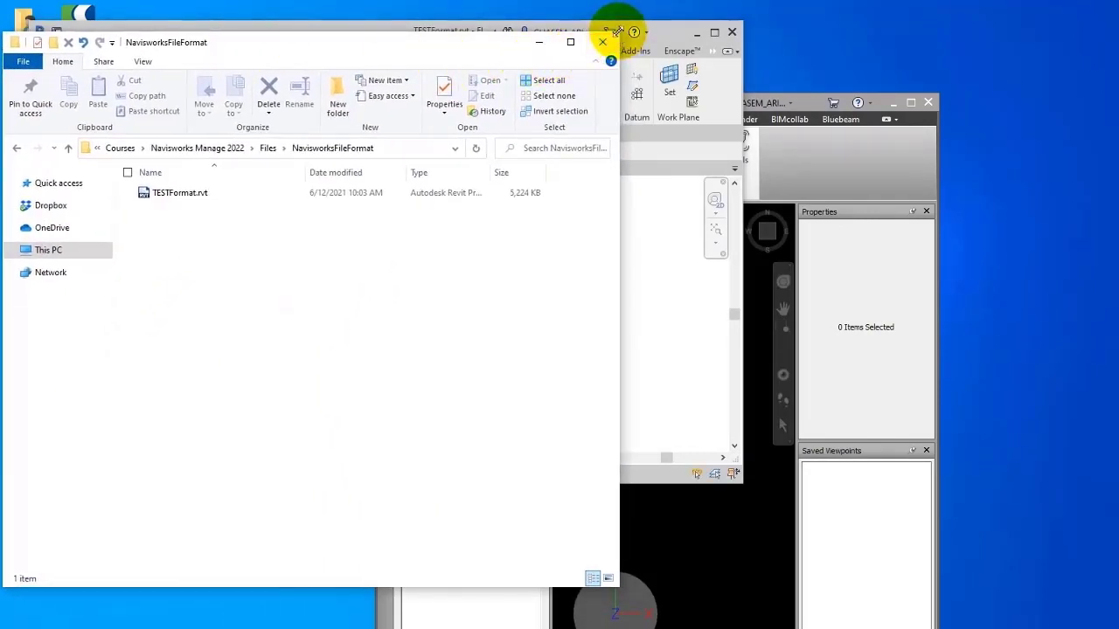
drag(617, 33, 449, 151)
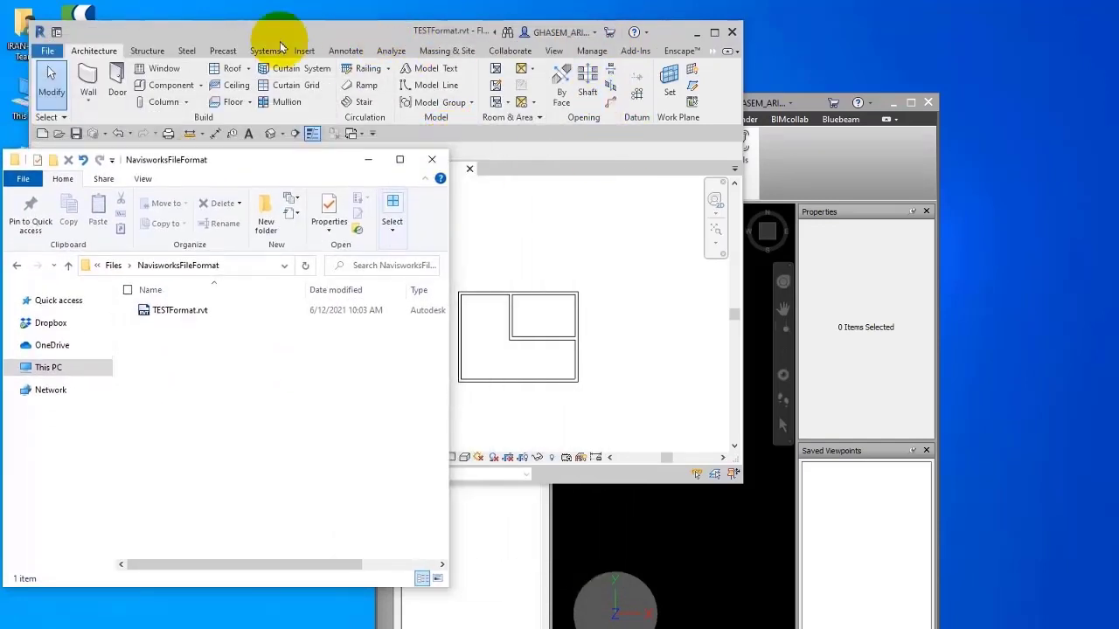
Step: Show the NWC option among Revit's export formats, then return to the NavisworksFileFormat folder in File Explorer
click(47, 50)
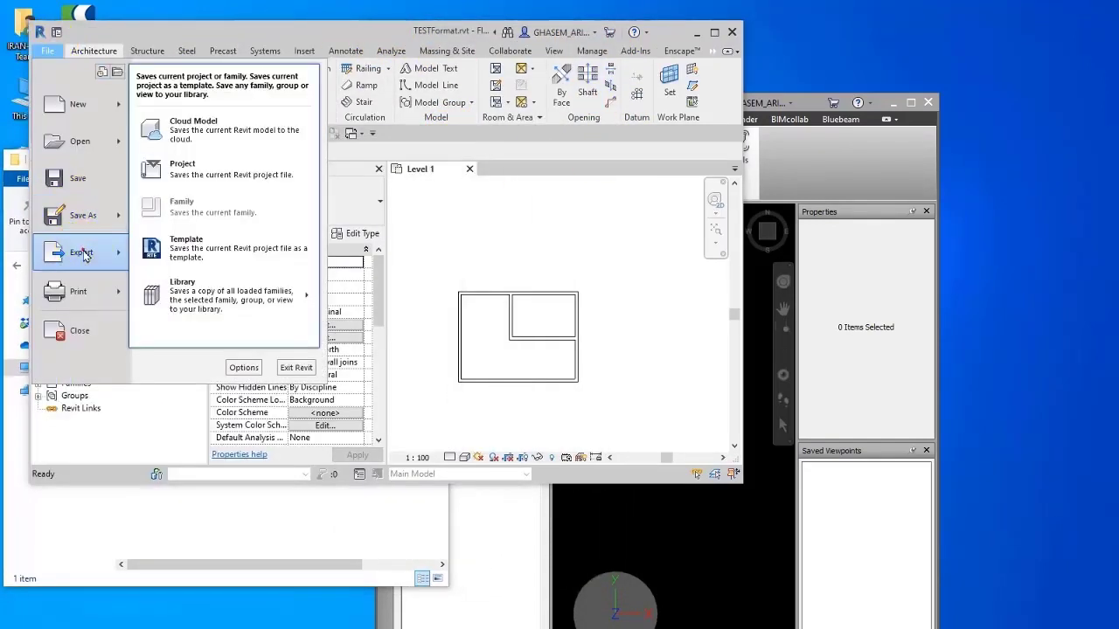
mouse_move(83, 253)
click(187, 304)
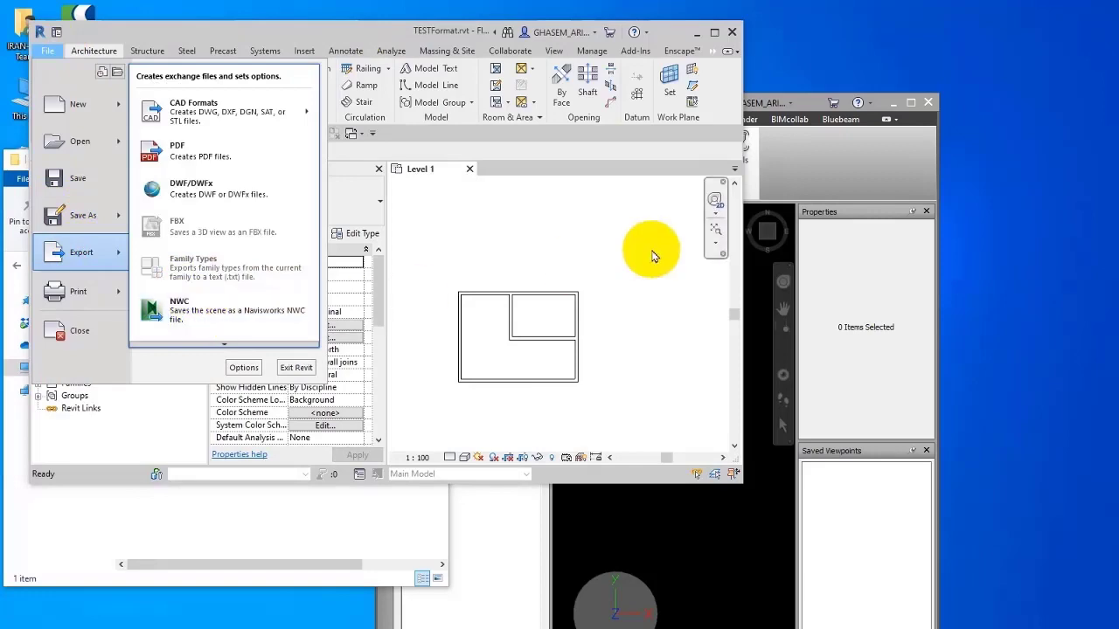
click(13, 186)
Step: Arrange File Explorer and Navisworks so that the folder's file list stays visible beside an enlarged Navisworks window
click(200, 157)
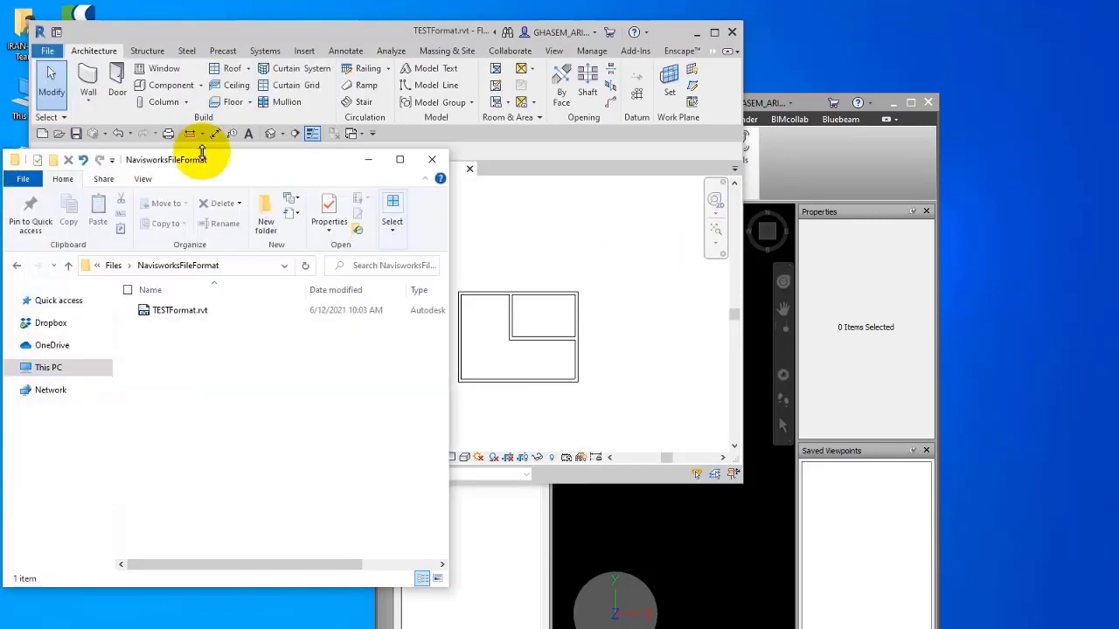
double_click(201, 158)
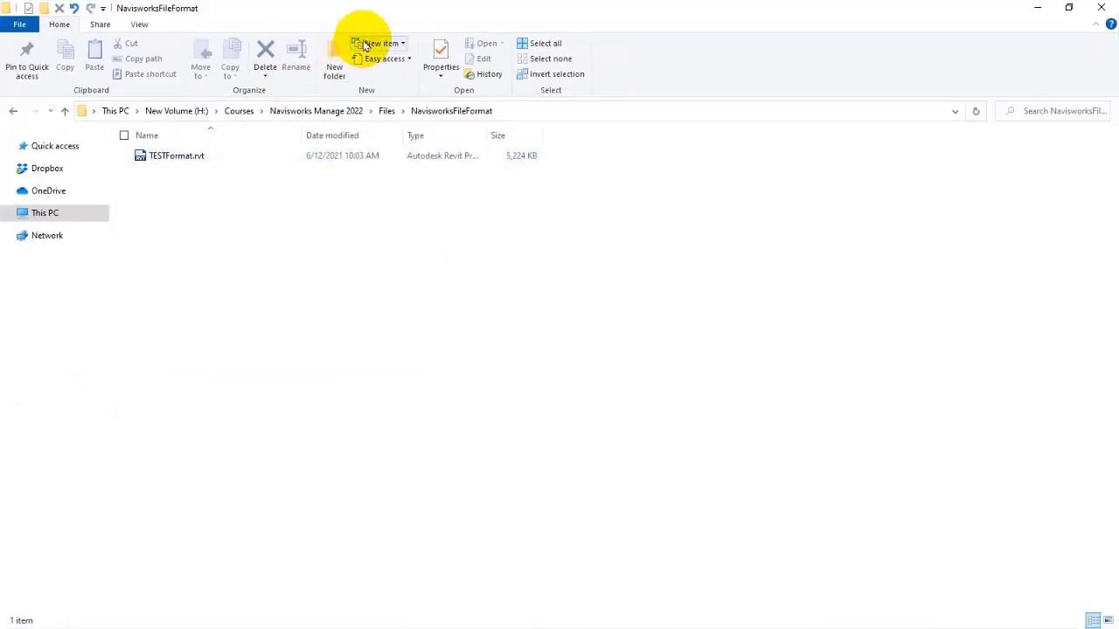
drag(372, 26, 229, 87)
click(829, 164)
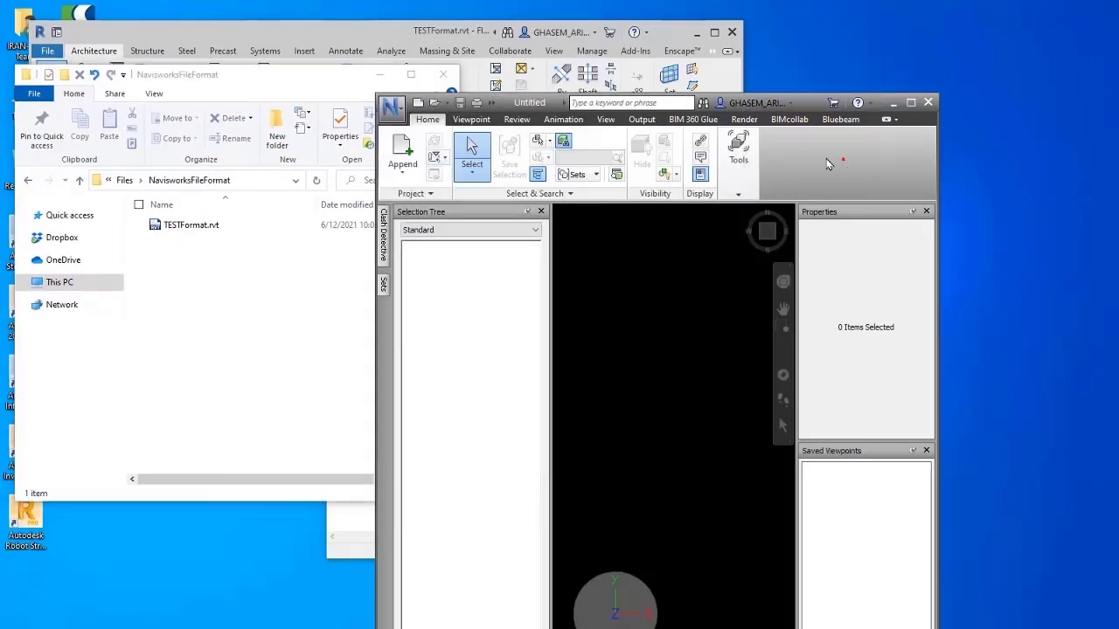
drag(547, 105, 675, 32)
drag(515, 26, 229, 3)
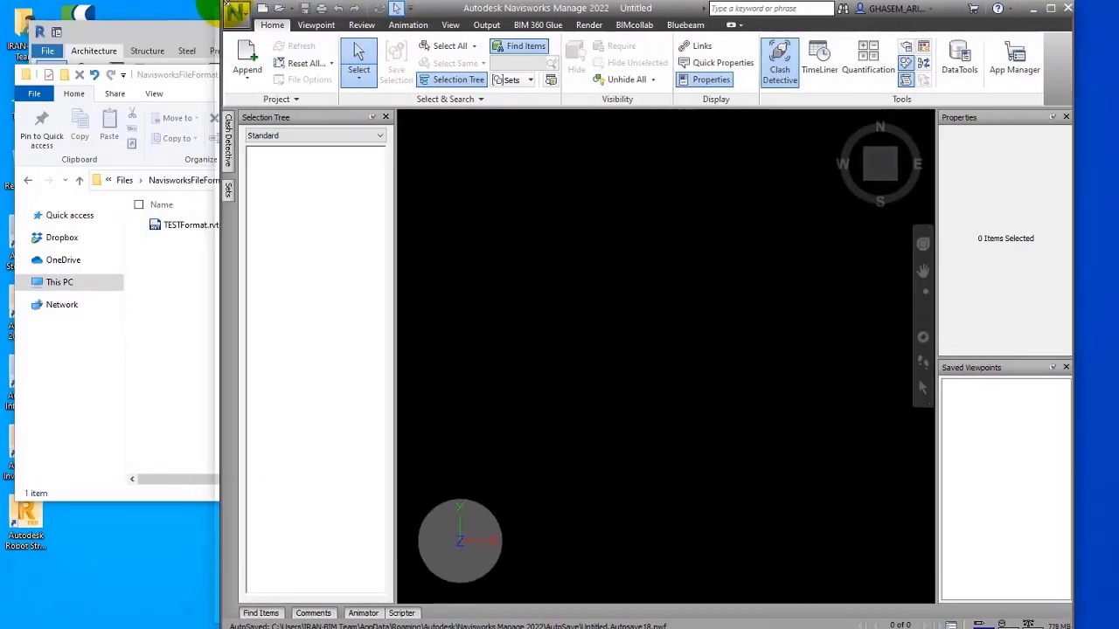
Step: Open the Revit file TESTFormat.rvt from the NavisworksFileFormat folder in Navisworks, using the Revit file type
click(283, 9)
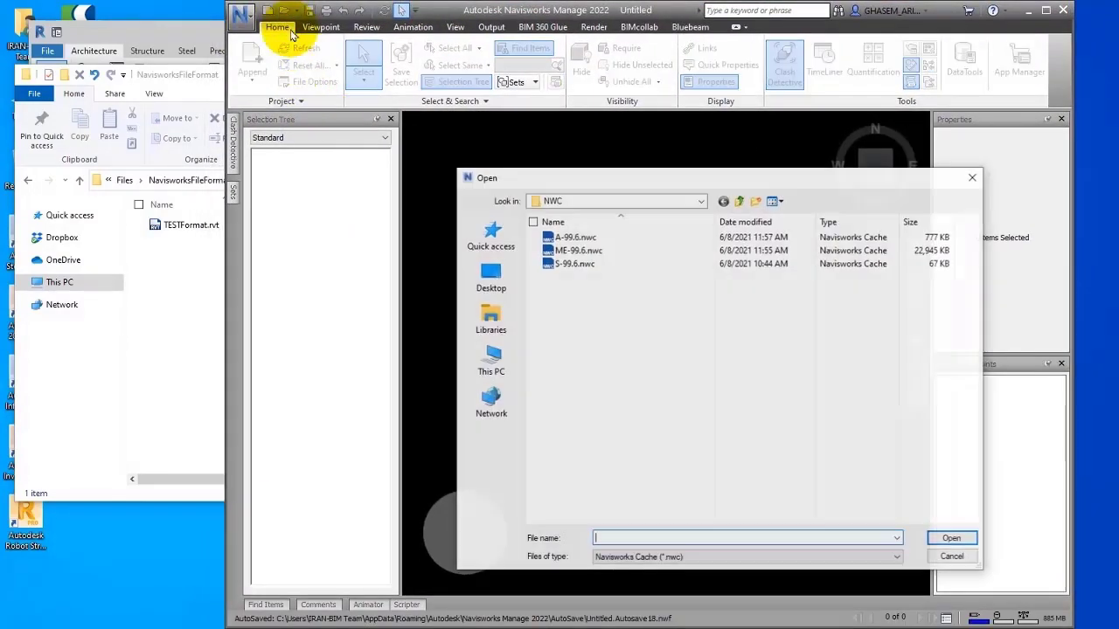
click(738, 201)
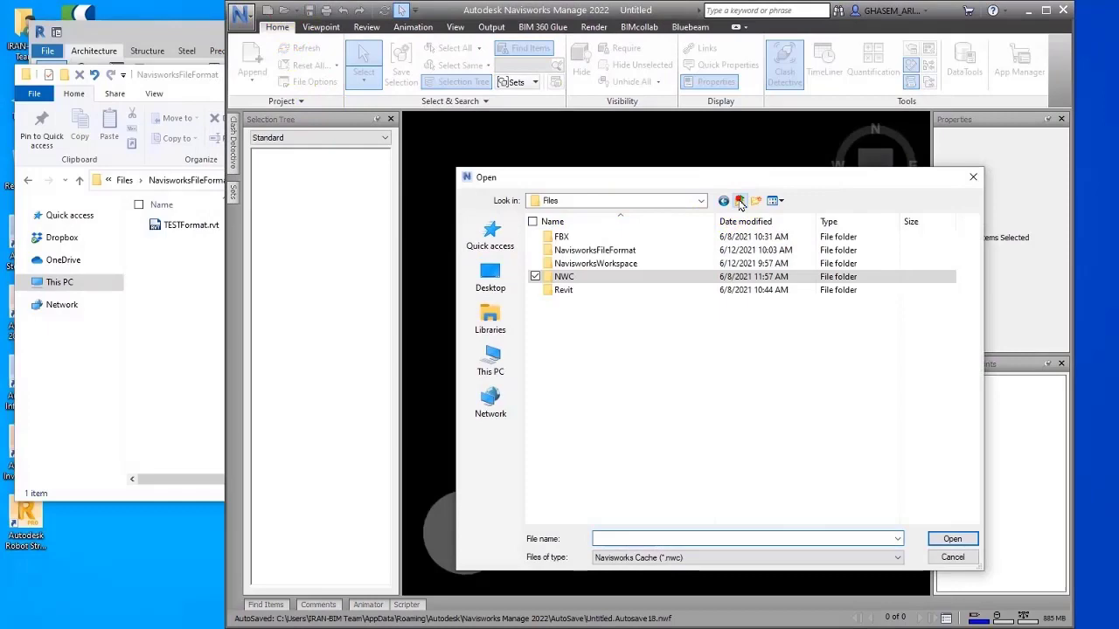
double_click(610, 250)
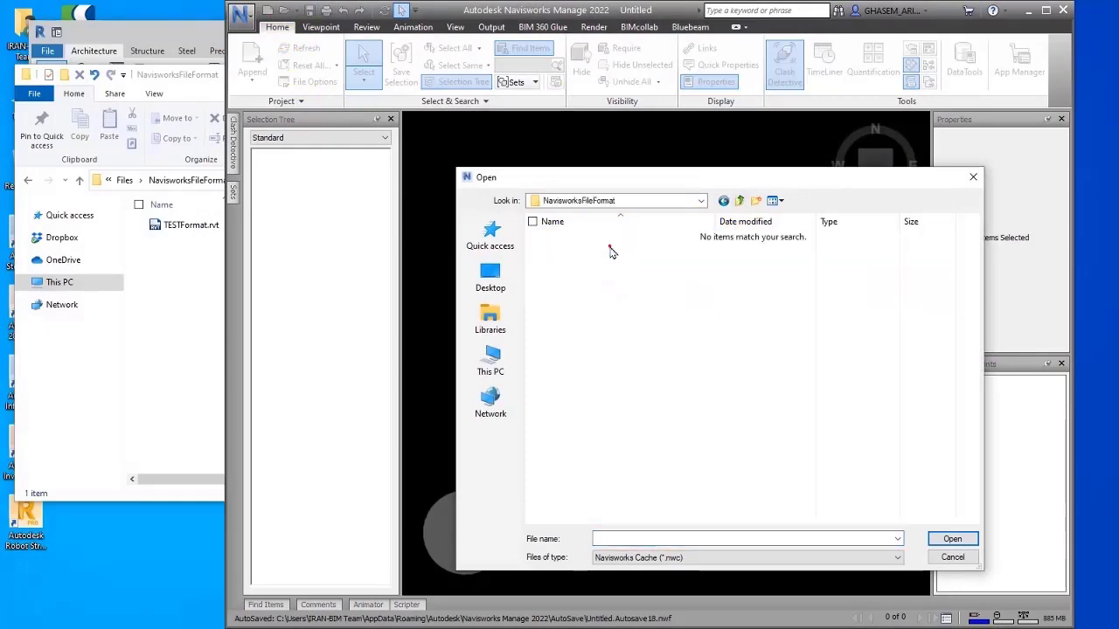
click(728, 558)
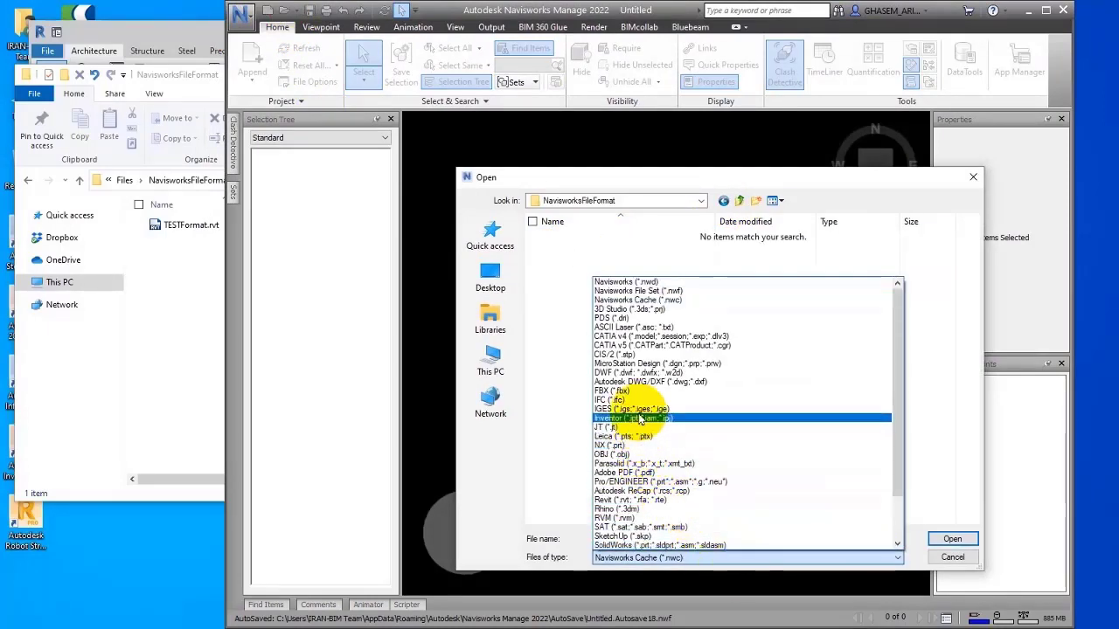
scroll(643, 405, down, 1)
scroll(643, 405, down, 1)
click(644, 475)
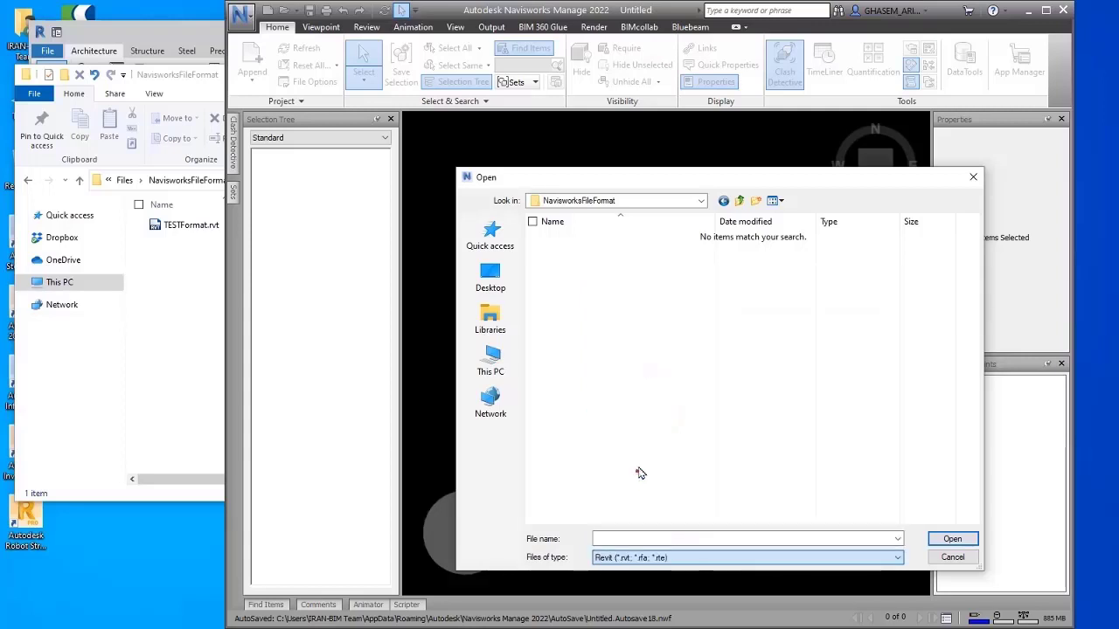
click(572, 238)
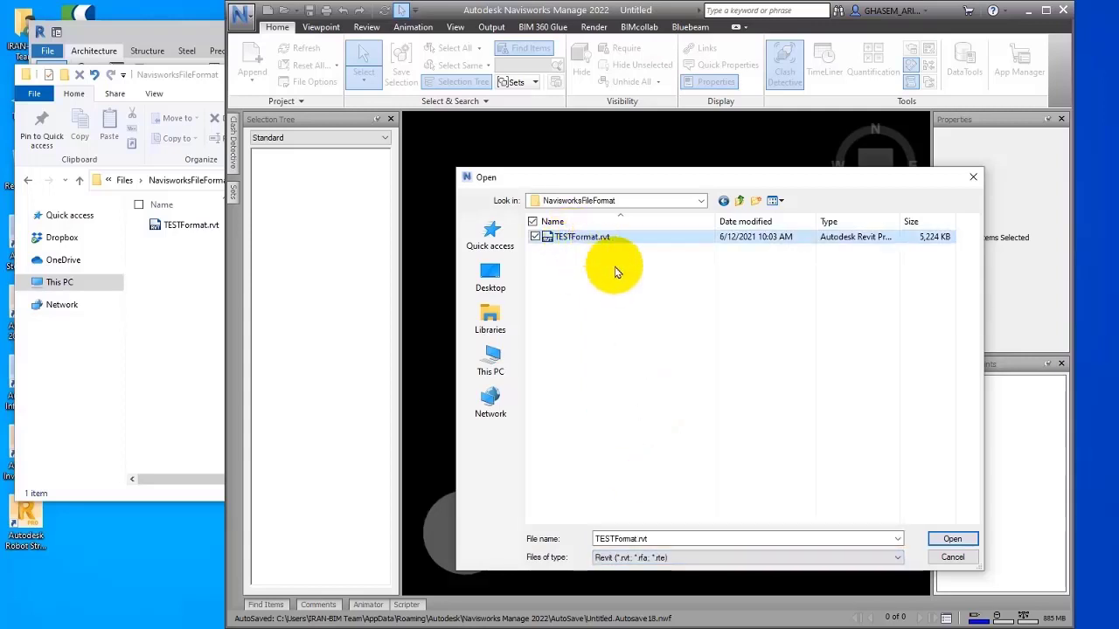
click(950, 539)
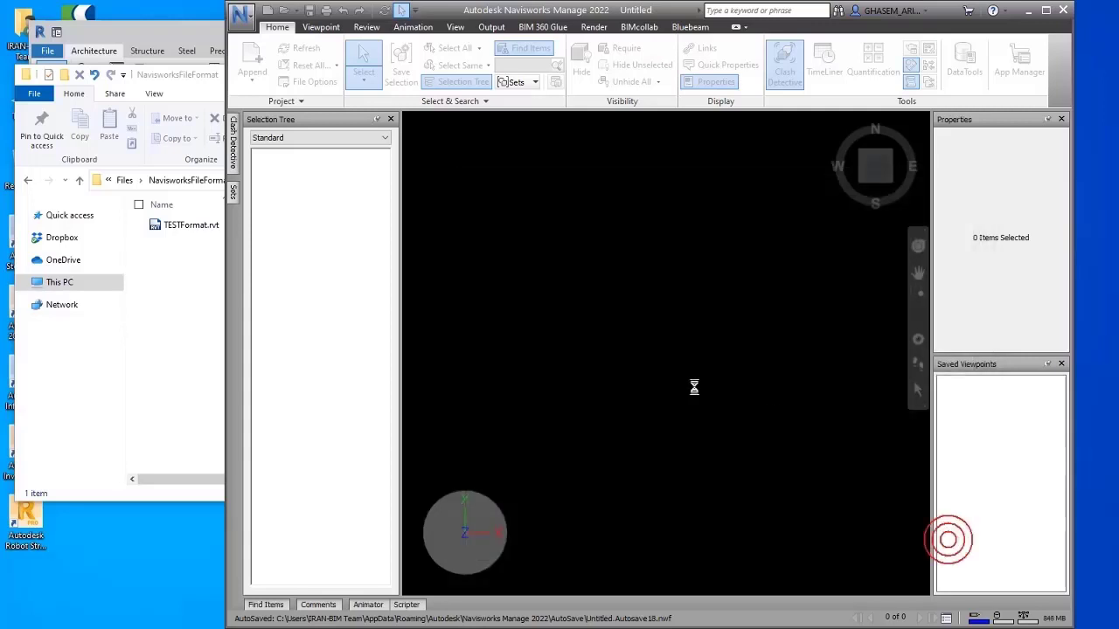
Step: Examine the files in the NavisworksFileFormat folder and orbit the opened wall model in Navisworks
click(202, 249)
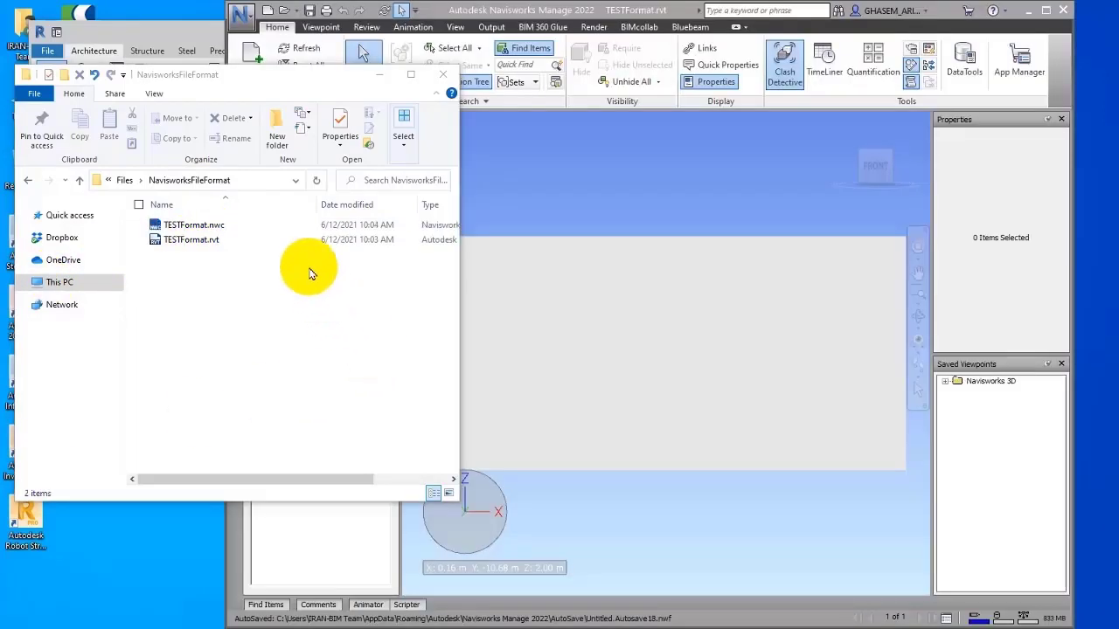
click(832, 183)
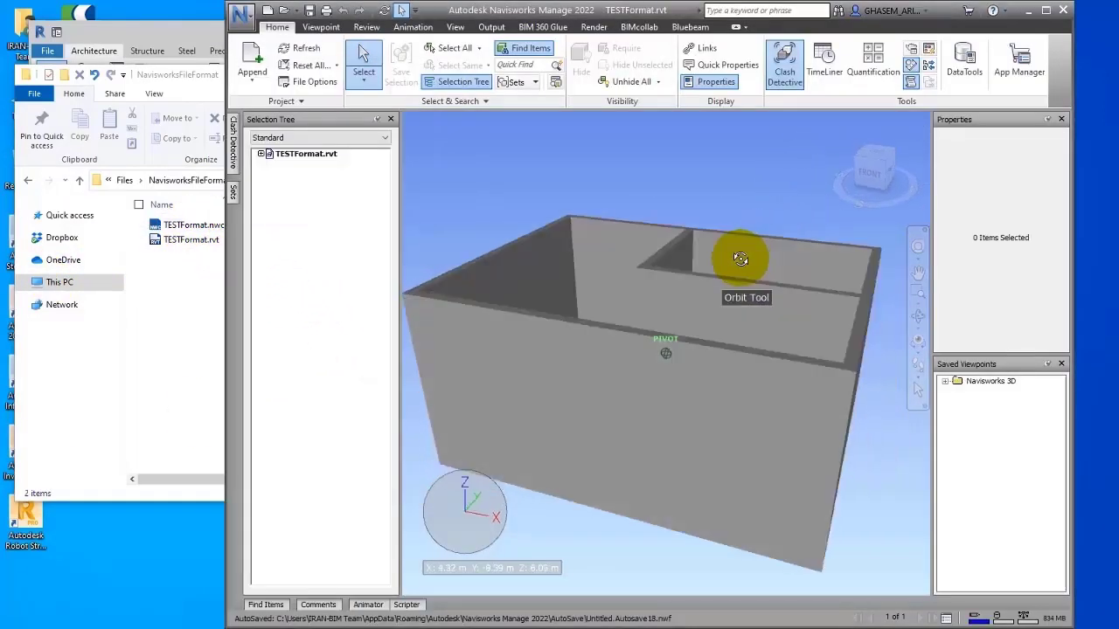
click(192, 305)
click(240, 179)
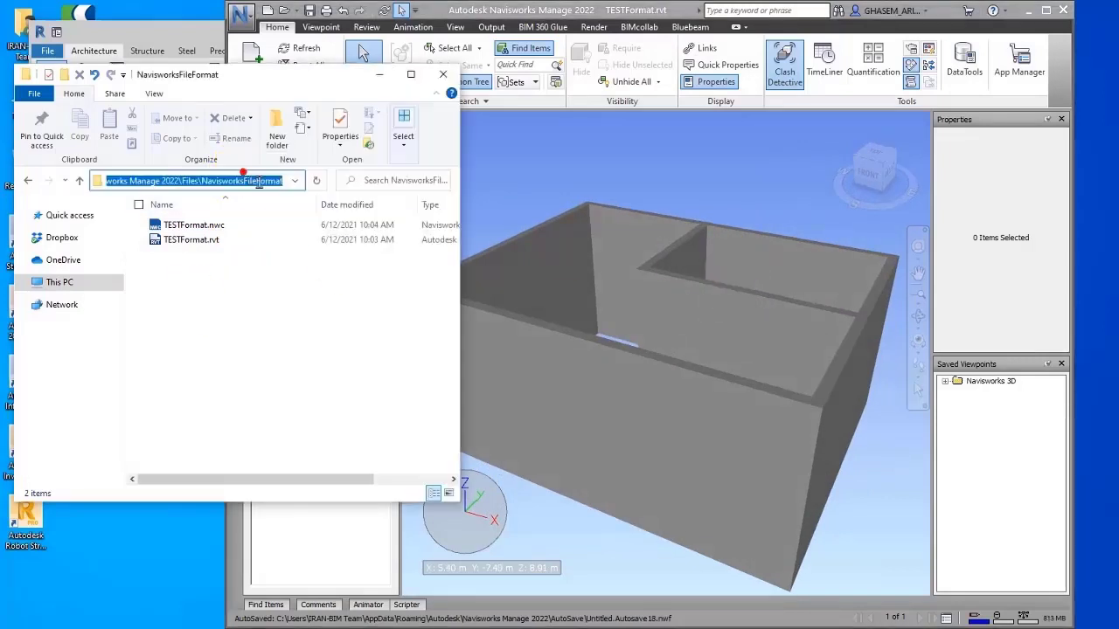
click(203, 263)
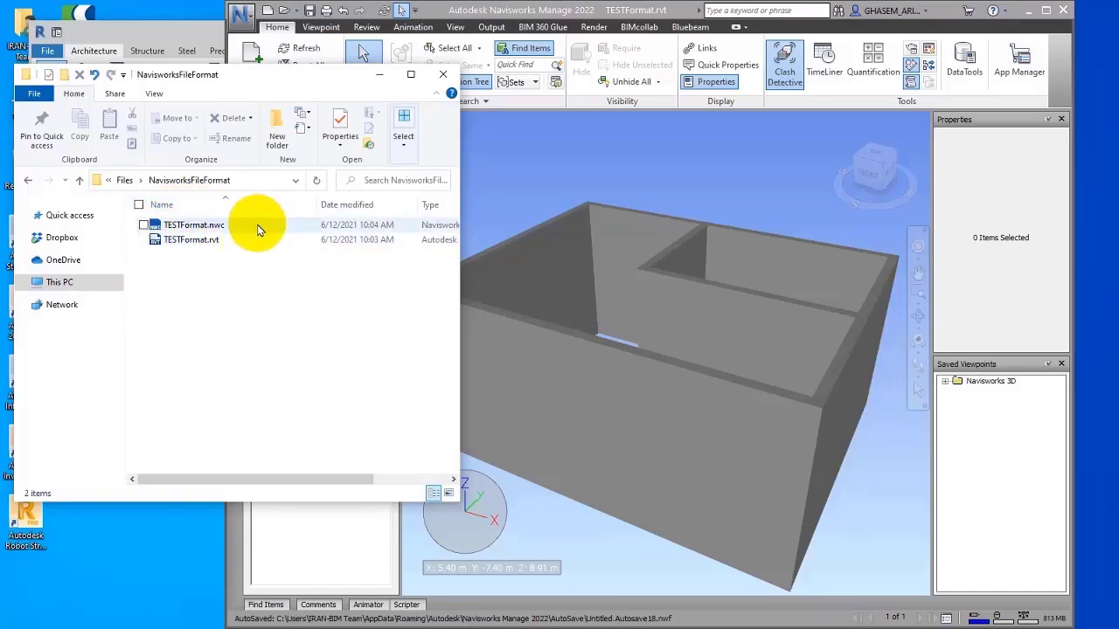
Step: Start a new Navisworks file, open TESTFormat.nwc using the Navisworks Cache file type, and orbit the model
click(535, 190)
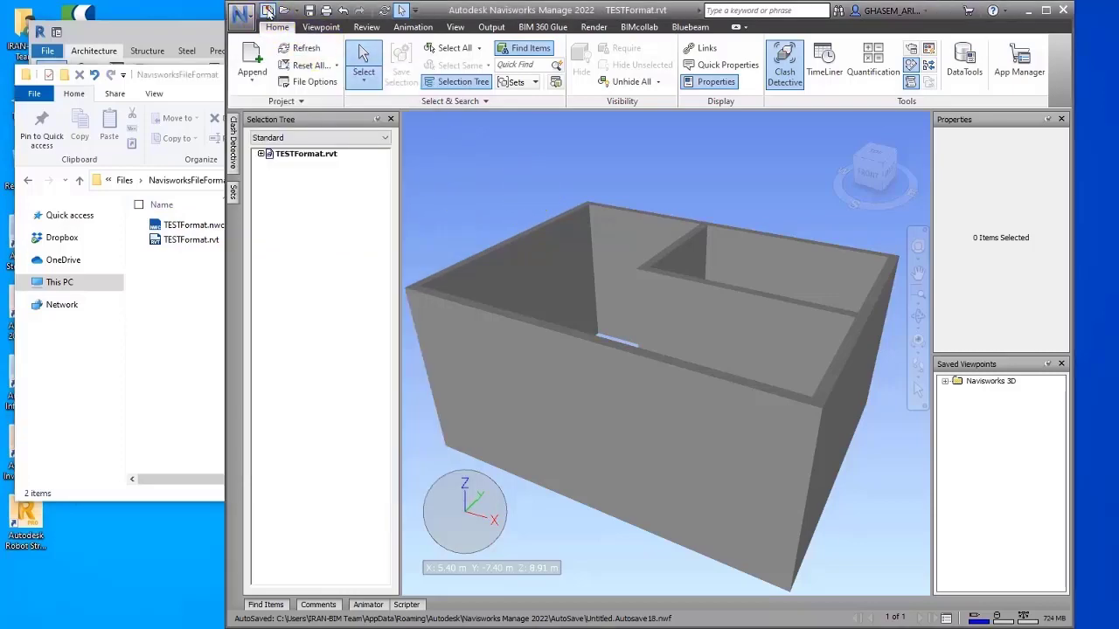
click(267, 11)
click(285, 11)
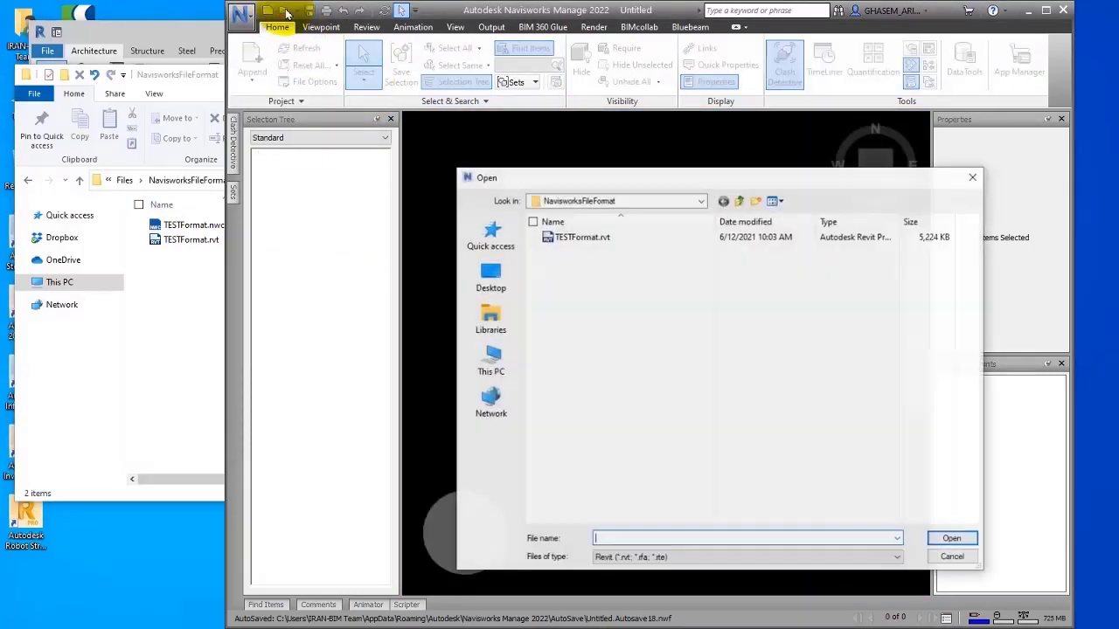
click(717, 557)
scroll(706, 425, up, 5)
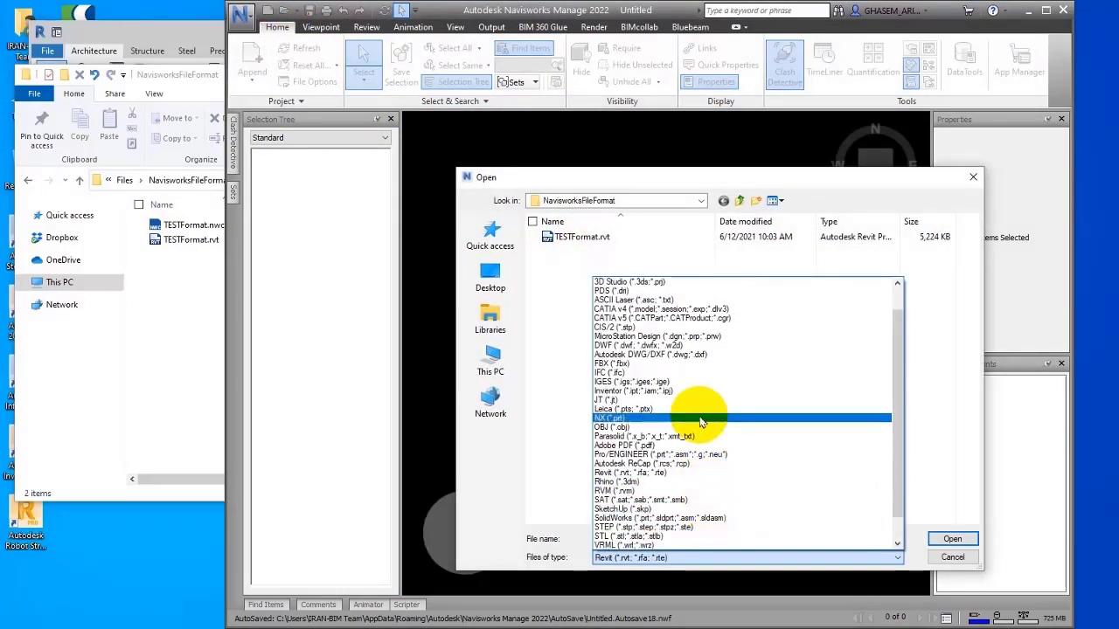
click(681, 302)
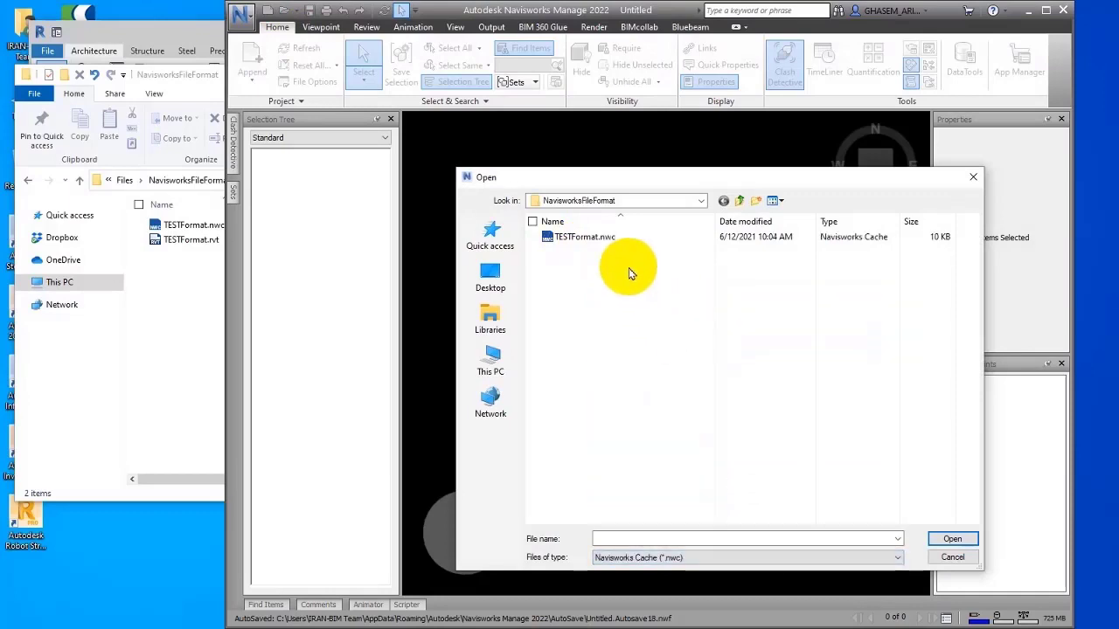
click(584, 236)
click(950, 540)
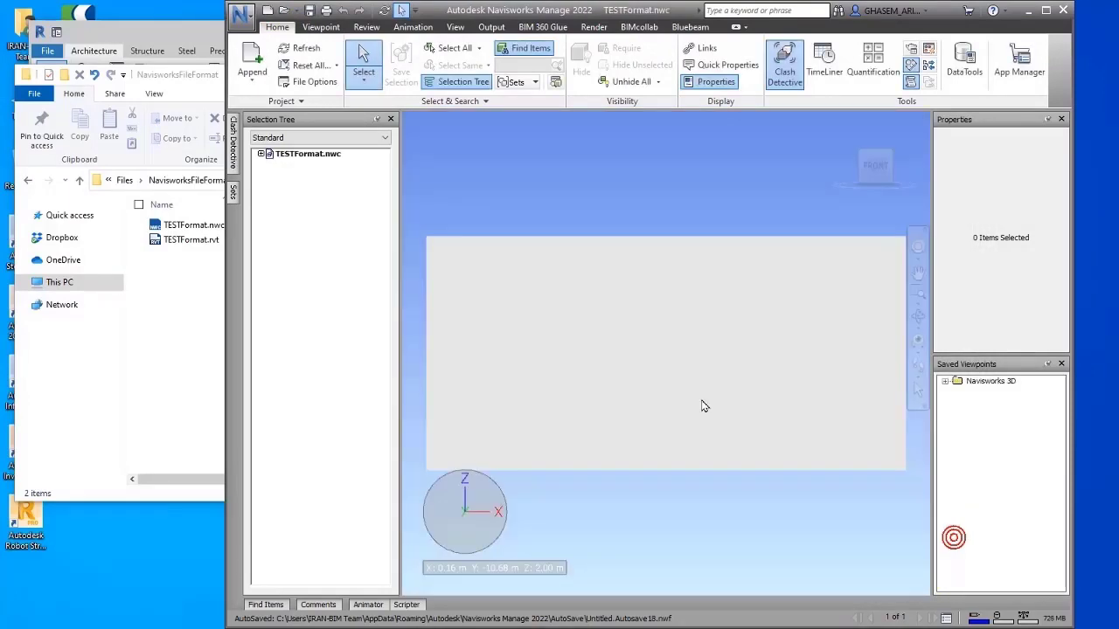
mouse_move(755, 360)
shift+middle_down()
mouse_move(666, 403)
mouse_move(685, 407)
shift+middle_up()
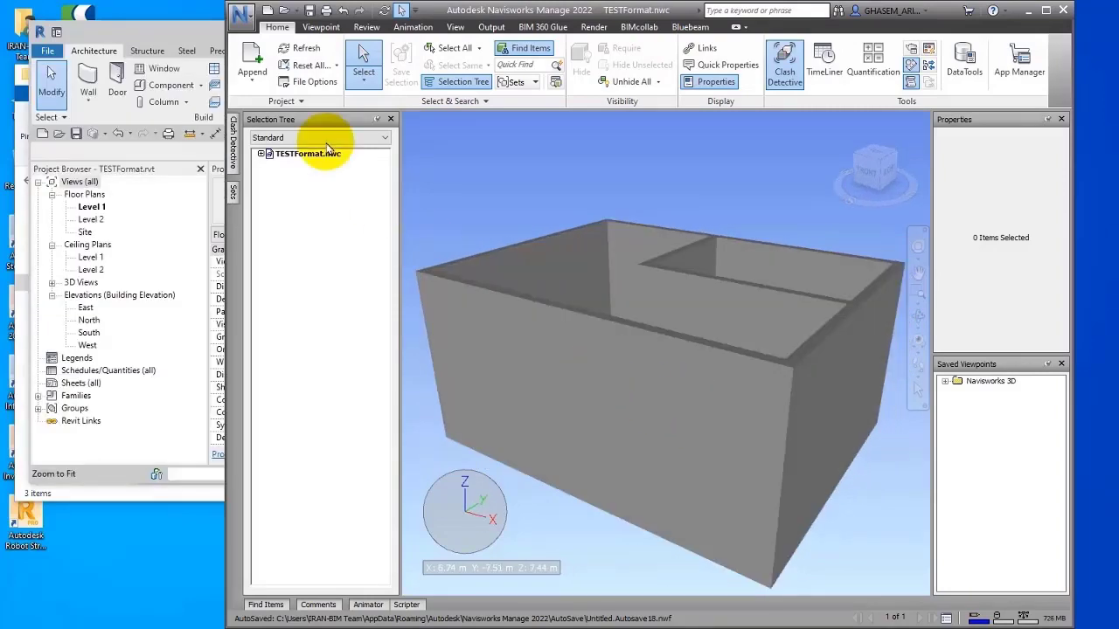
Step: Switch to Revit and draw a Generic - 200mm wall from the partition down to the lower outer wall, about 3300 mm from the right wall
click(181, 35)
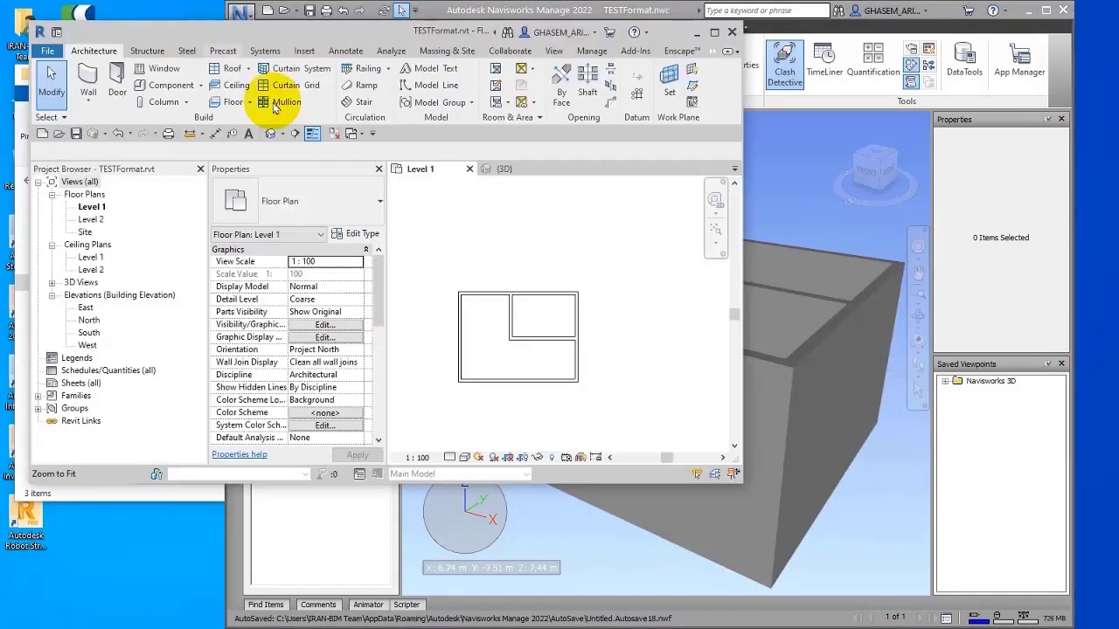
scroll(554, 329, up, 2)
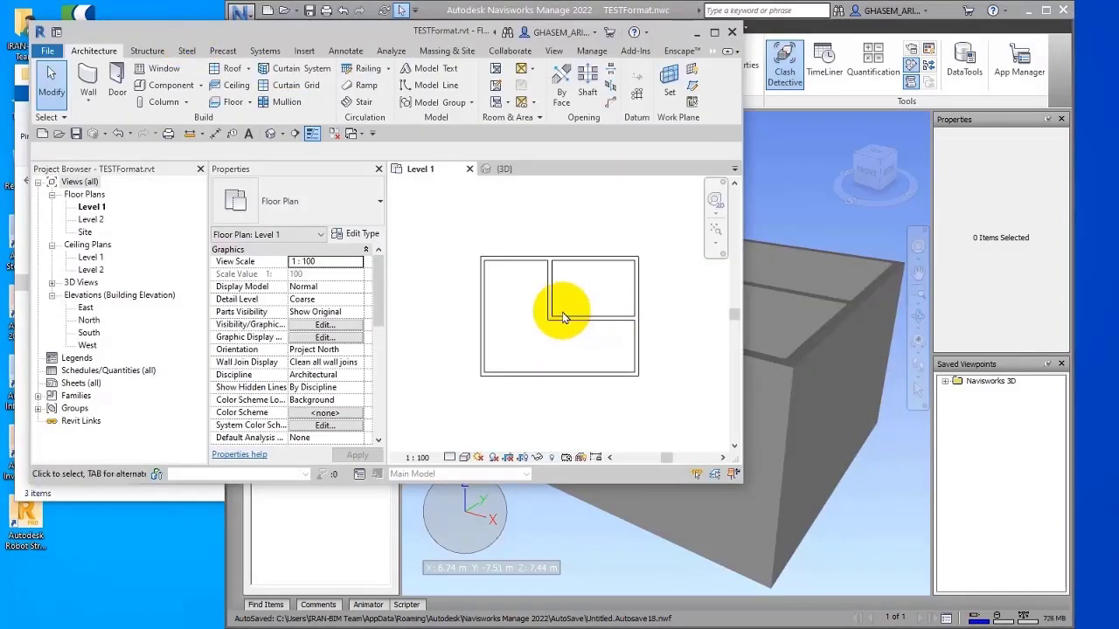
click(569, 318)
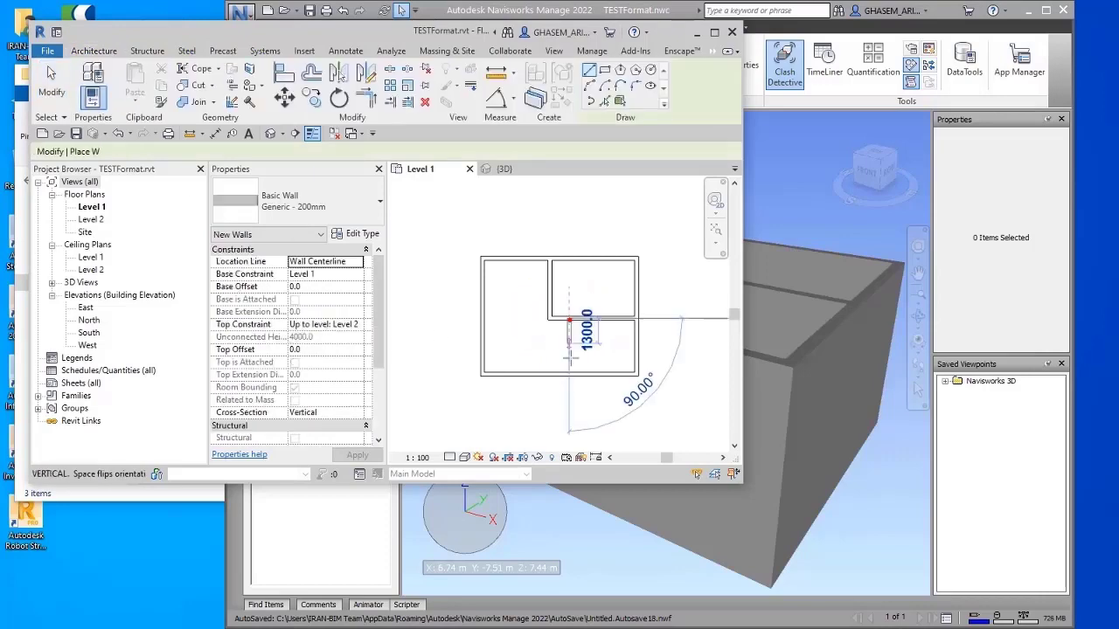
click(569, 374)
Step: Place two M_Single-Flush 0915 x 2134mm doors, one in the short vertical partition and one in the upper outer wall
click(91, 50)
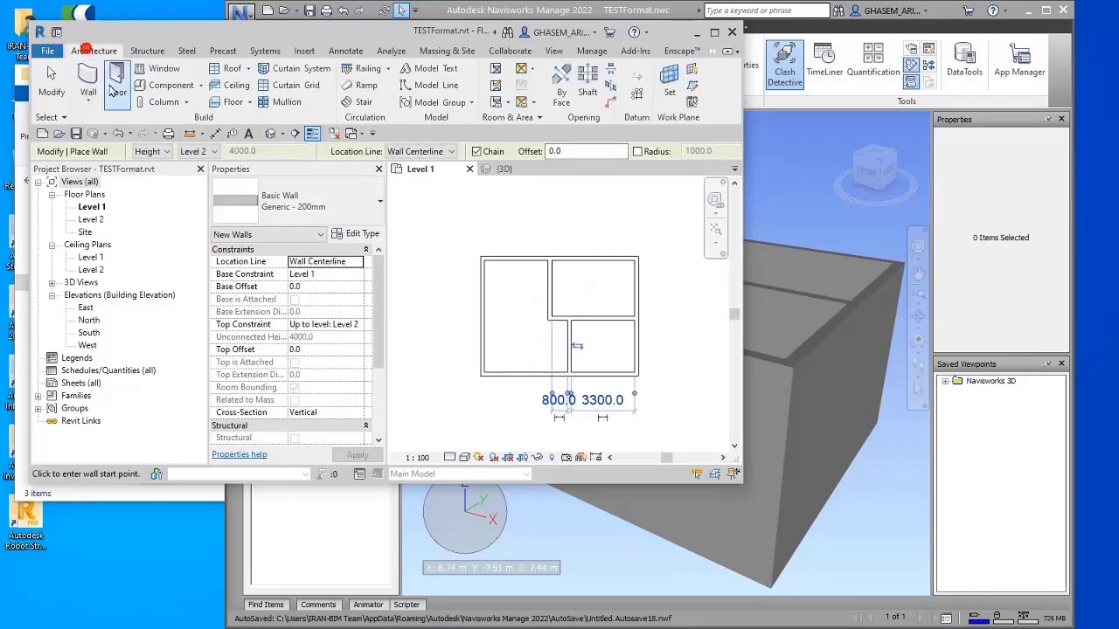
click(118, 83)
click(571, 341)
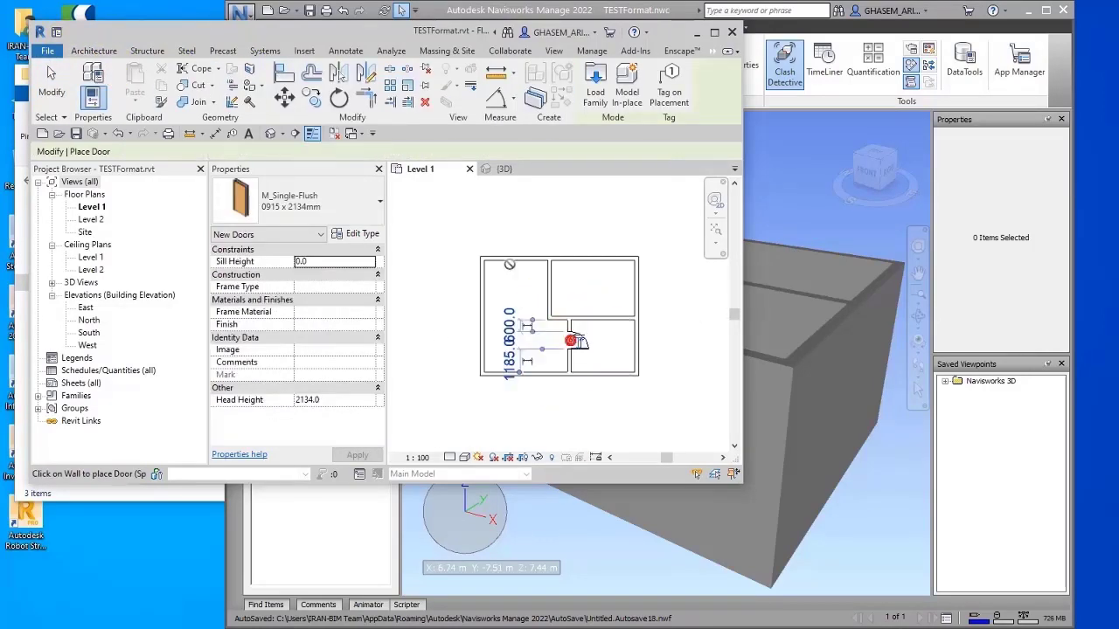
click(509, 262)
key(Escape)
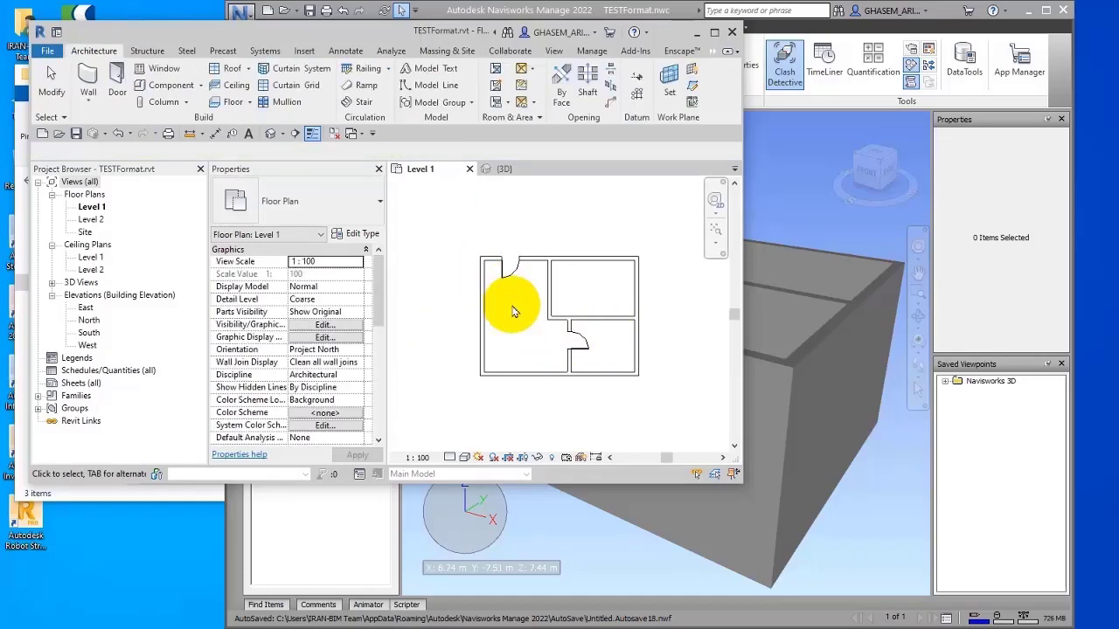
Step: Create a Generic 150mm floor on Level 1 within the outer walls of the plan
click(225, 100)
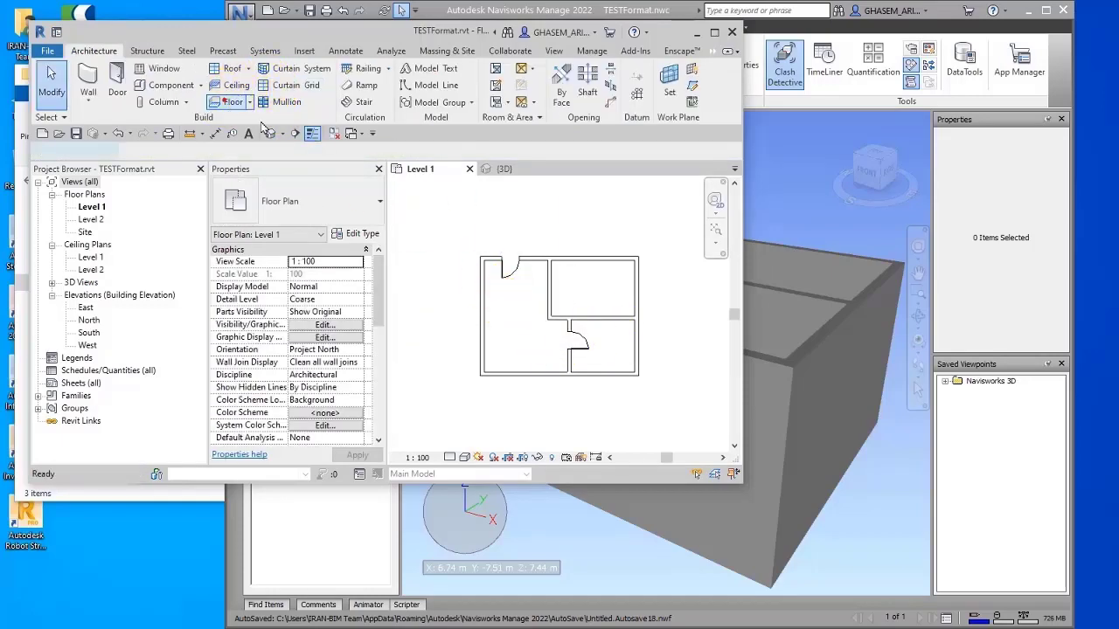
click(575, 261)
click(572, 104)
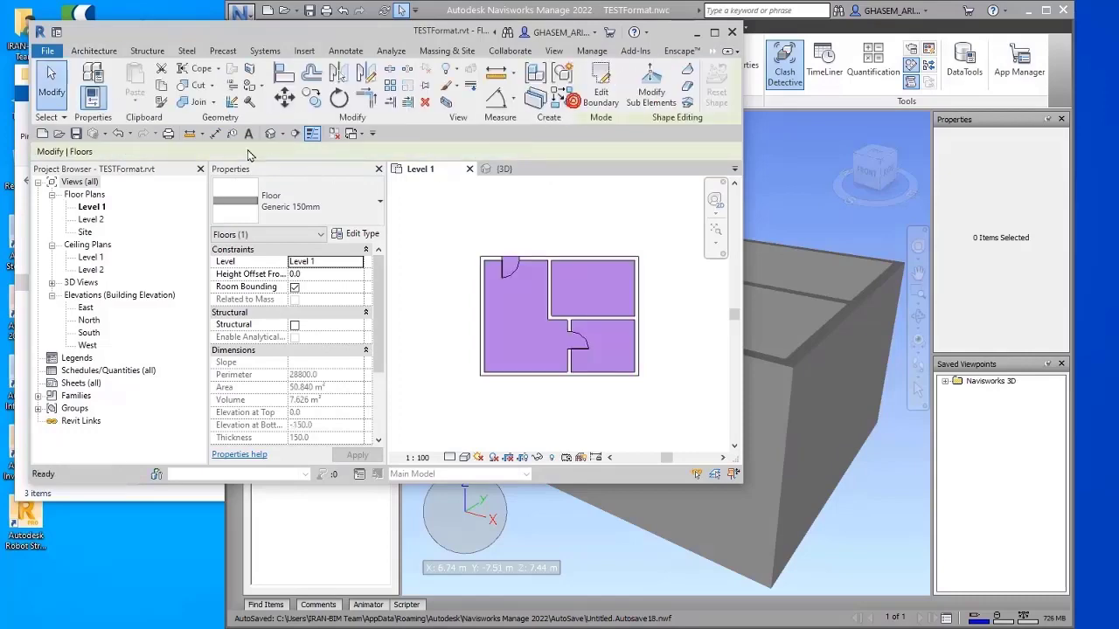
click(539, 222)
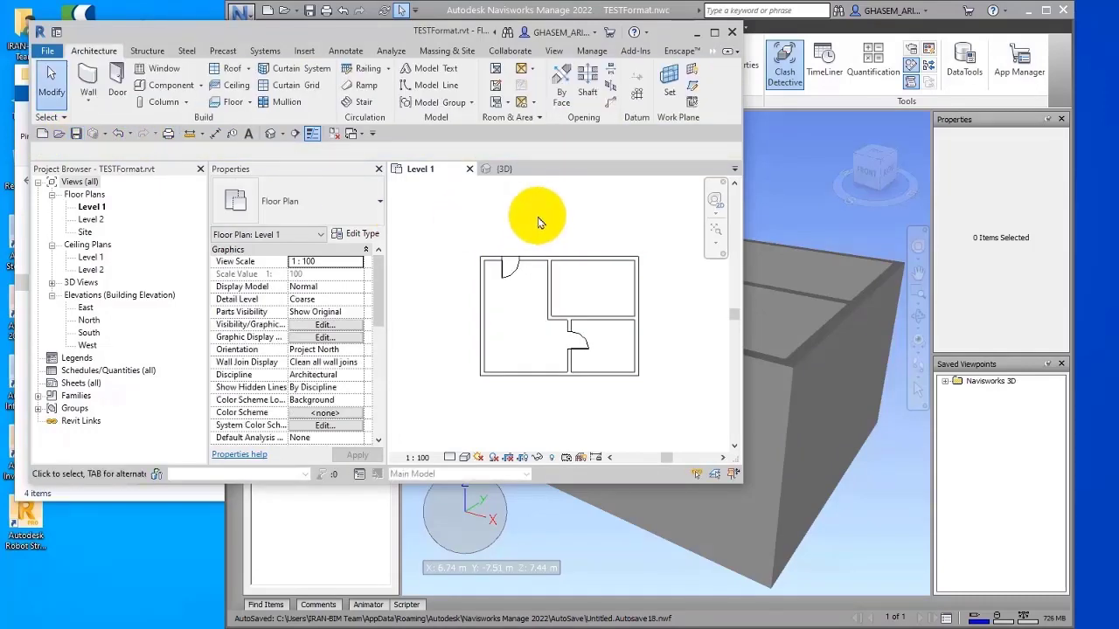
Step: Export the Revit model as a Navisworks NWC file, replacing TESTFormat.nwc in the NavisworksFileFormat folder
click(47, 51)
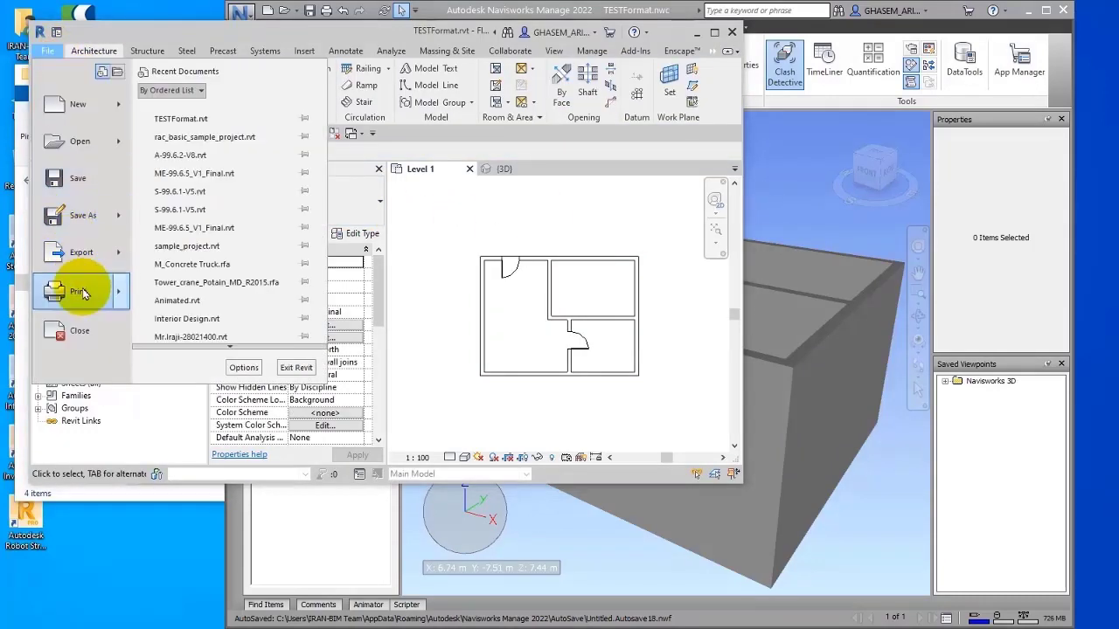
mouse_move(83, 262)
click(175, 302)
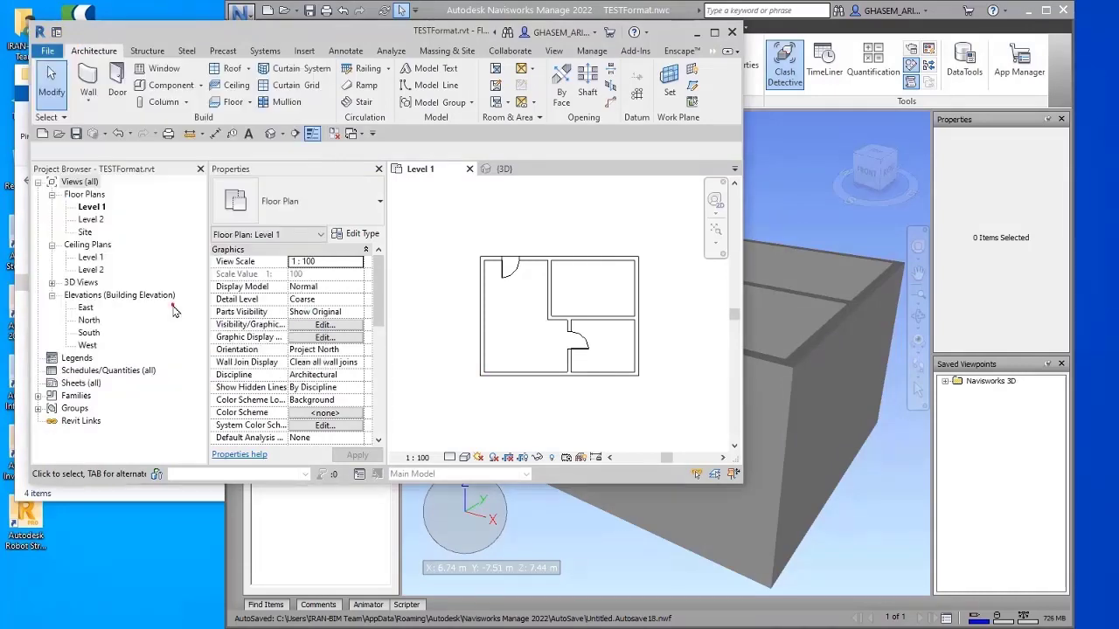
click(418, 90)
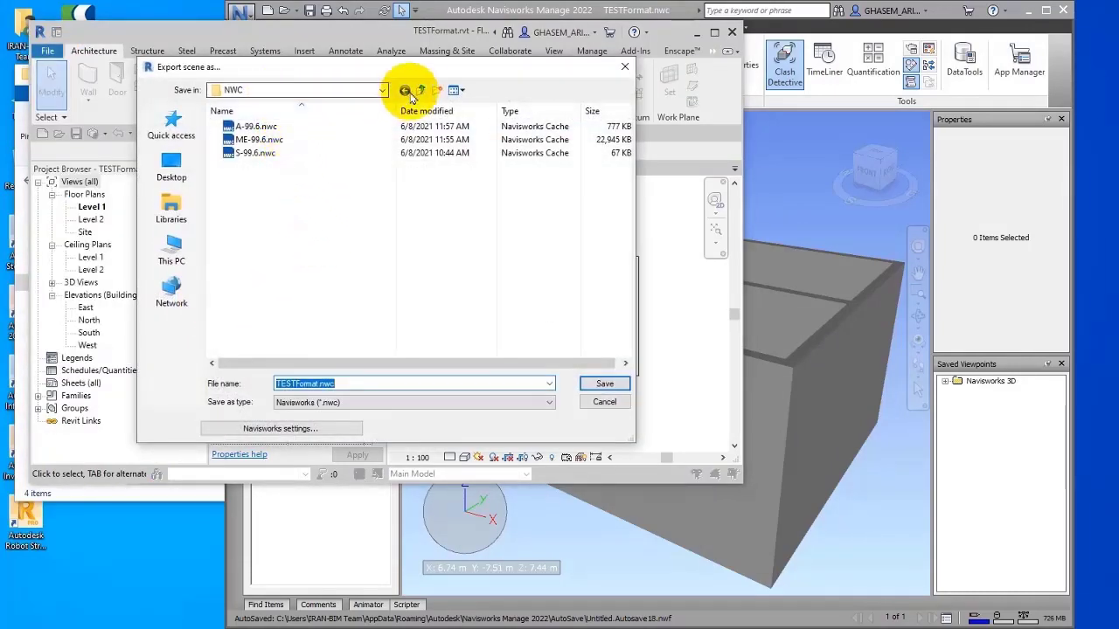
double_click(262, 140)
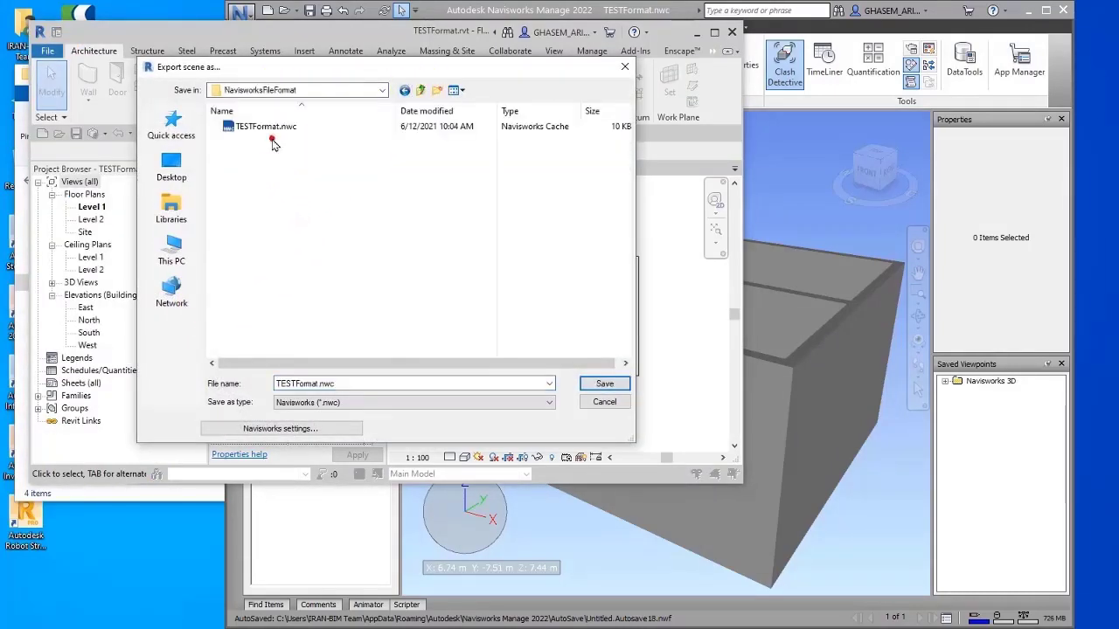
click(260, 127)
click(602, 384)
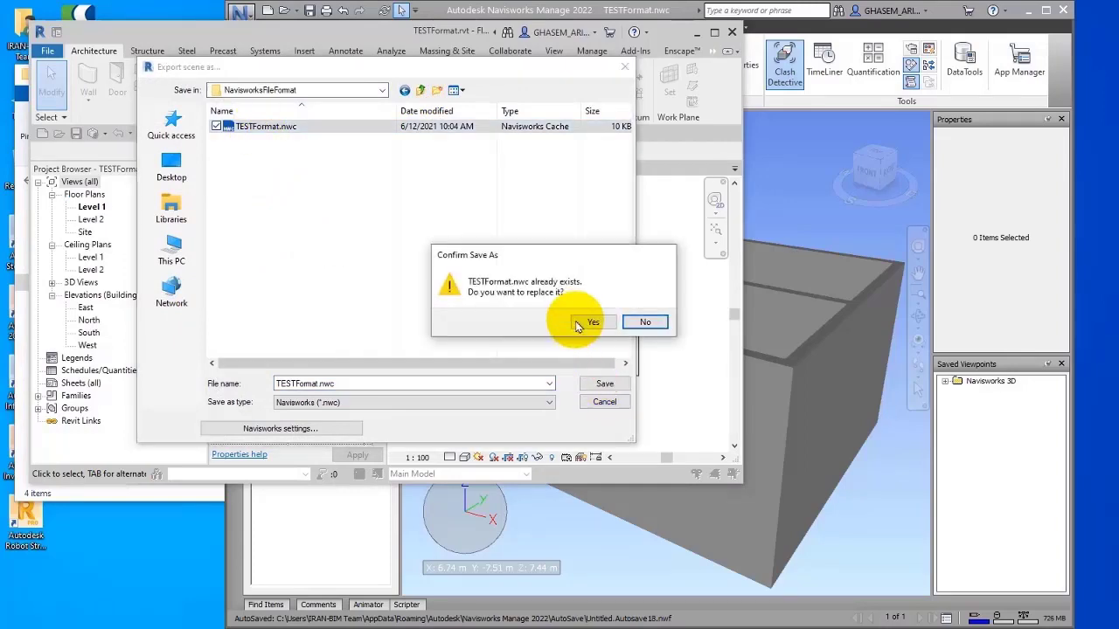
click(592, 322)
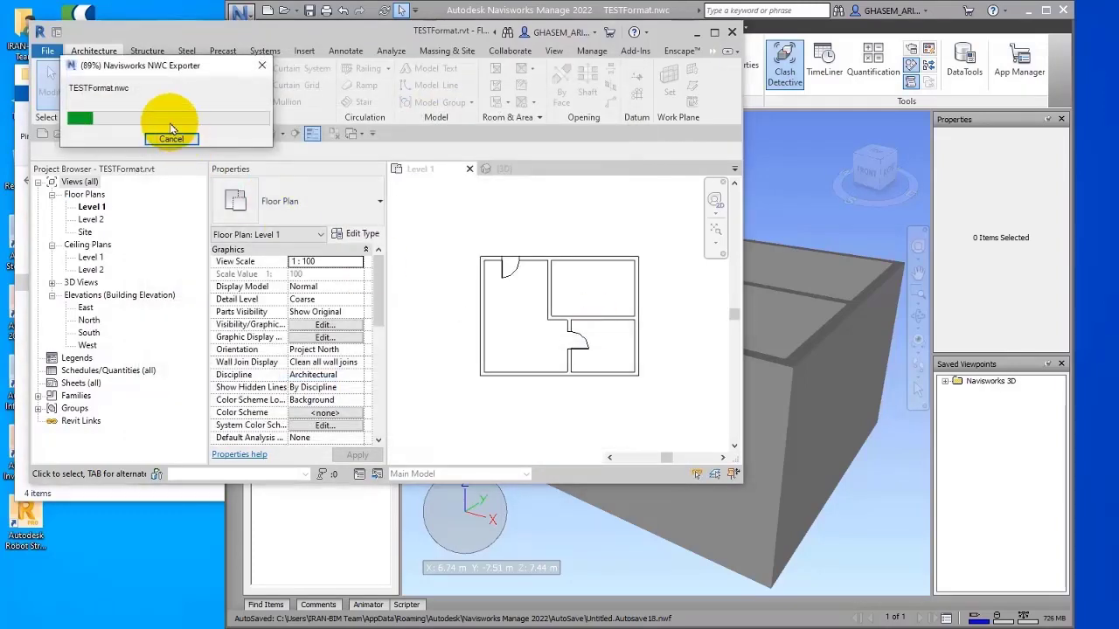
Step: Switch to Navisworks, refresh the project to reload TESTFormat.nwc, and orbit to look into the rooms
click(823, 189)
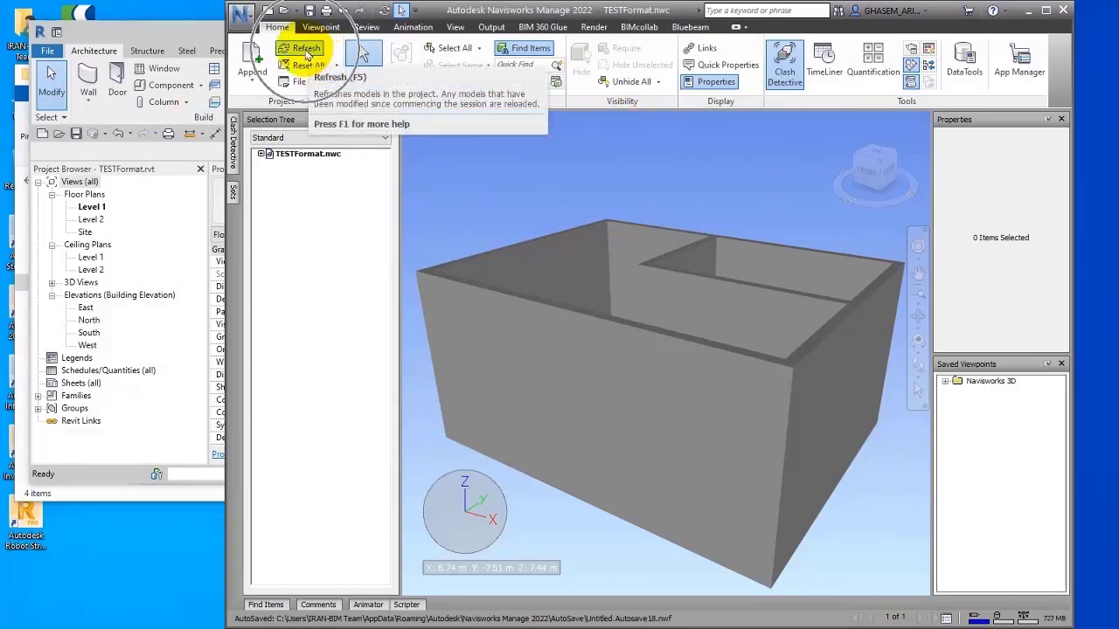
click(306, 54)
shift+middle_drag(632, 355, 705, 337)
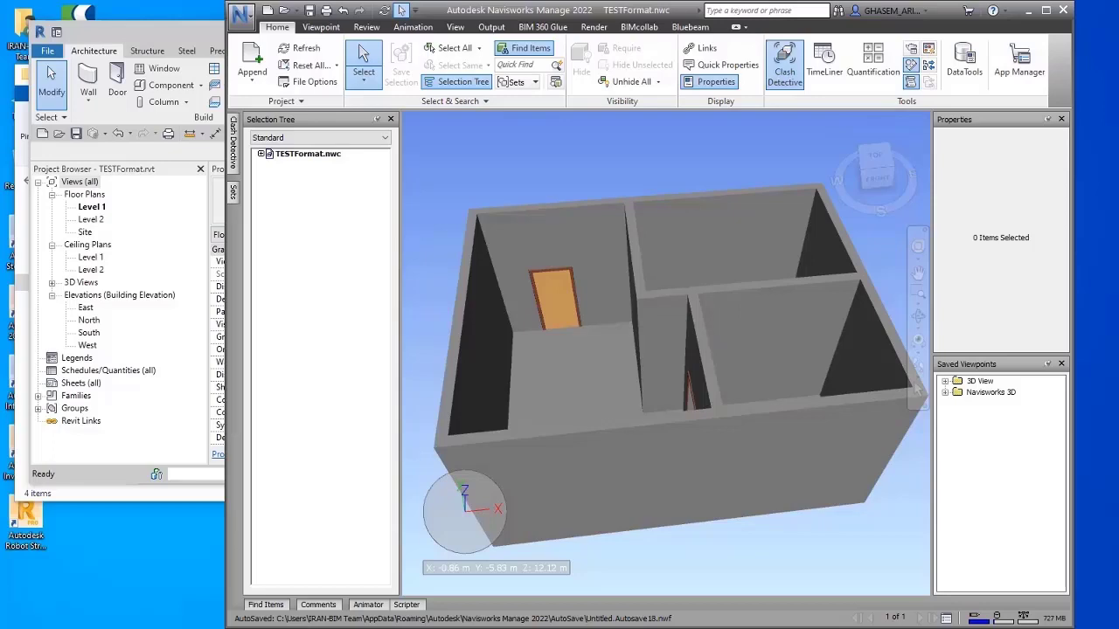
Step: Move Navisworks aside and minimize Revit to review the Notepad notes on NWC and NWF, then return to Navisworks
drag(546, 10, 479, 353)
click(697, 32)
click(542, 214)
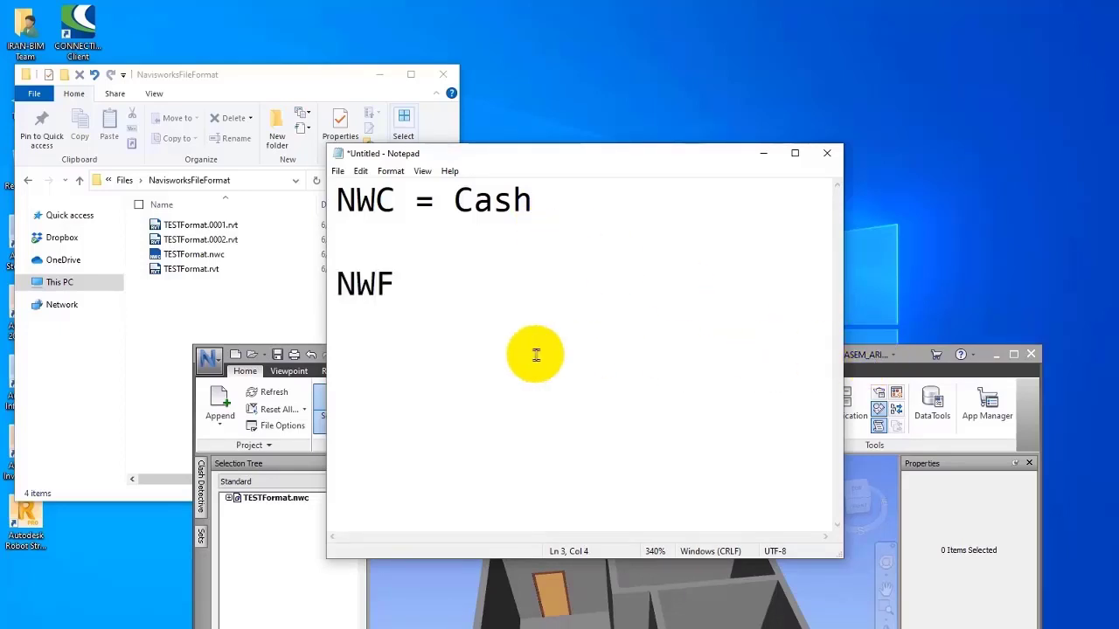
click(250, 388)
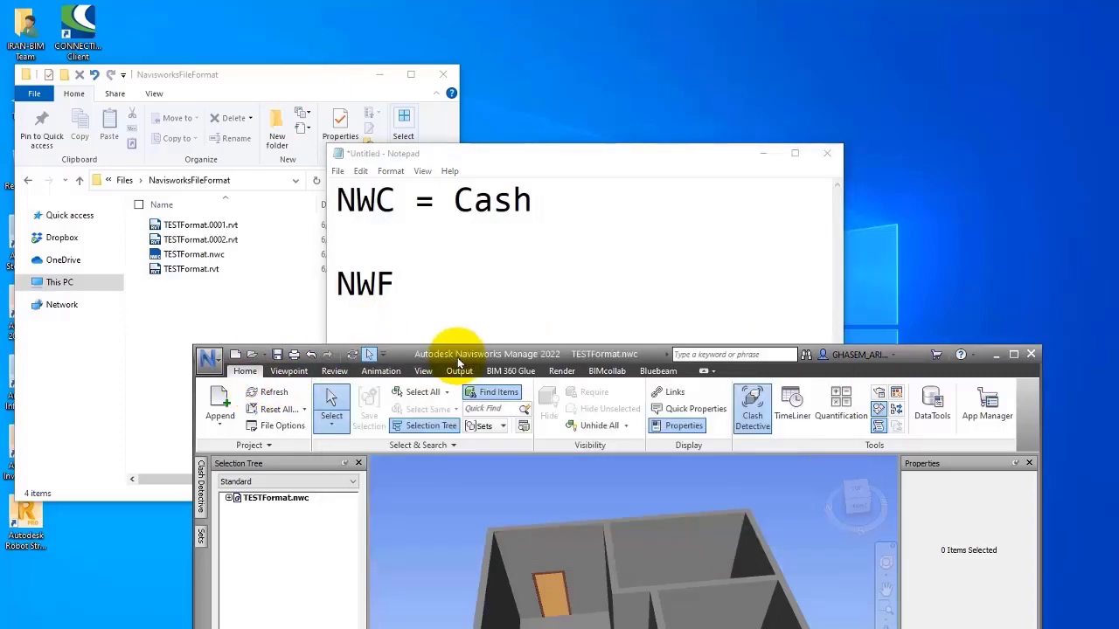
drag(458, 358, 615, 132)
Step: Place the NavisworksFileFormat folder window beside Navisworks and examine the TESTFormat.nwc file alongside the loaded model
drag(266, 128, 194, 2)
drag(158, 75, 149, 72)
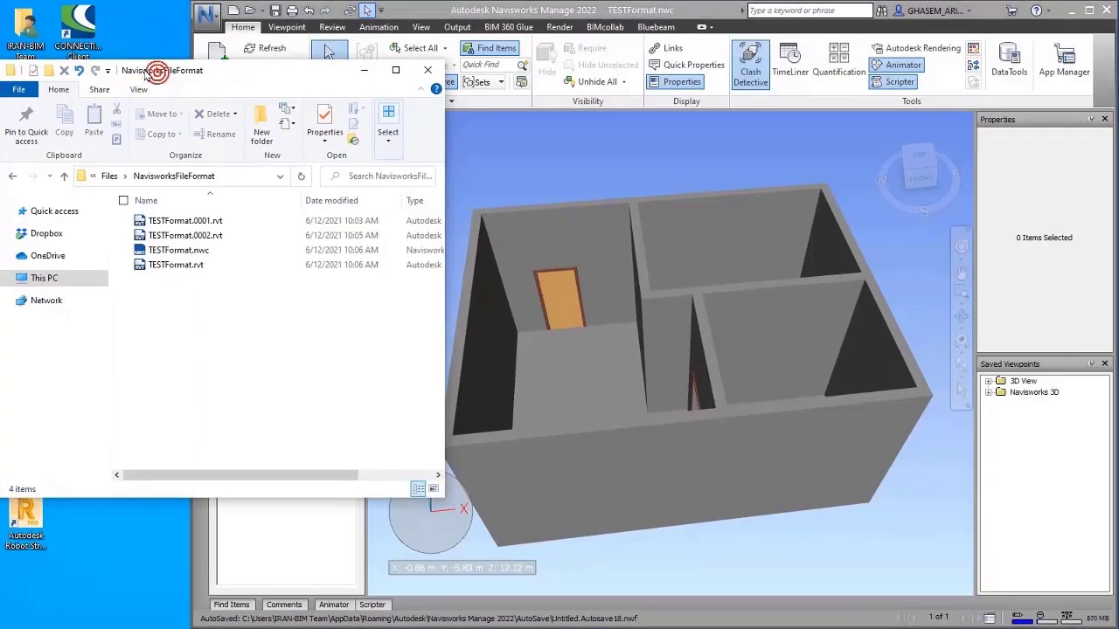
click(434, 12)
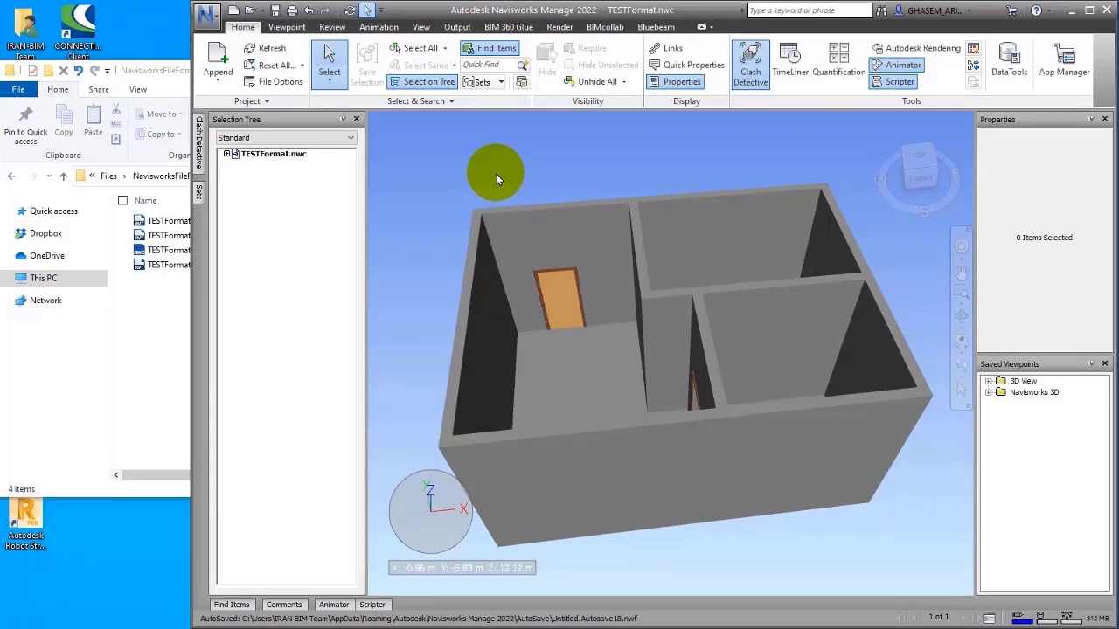
click(145, 369)
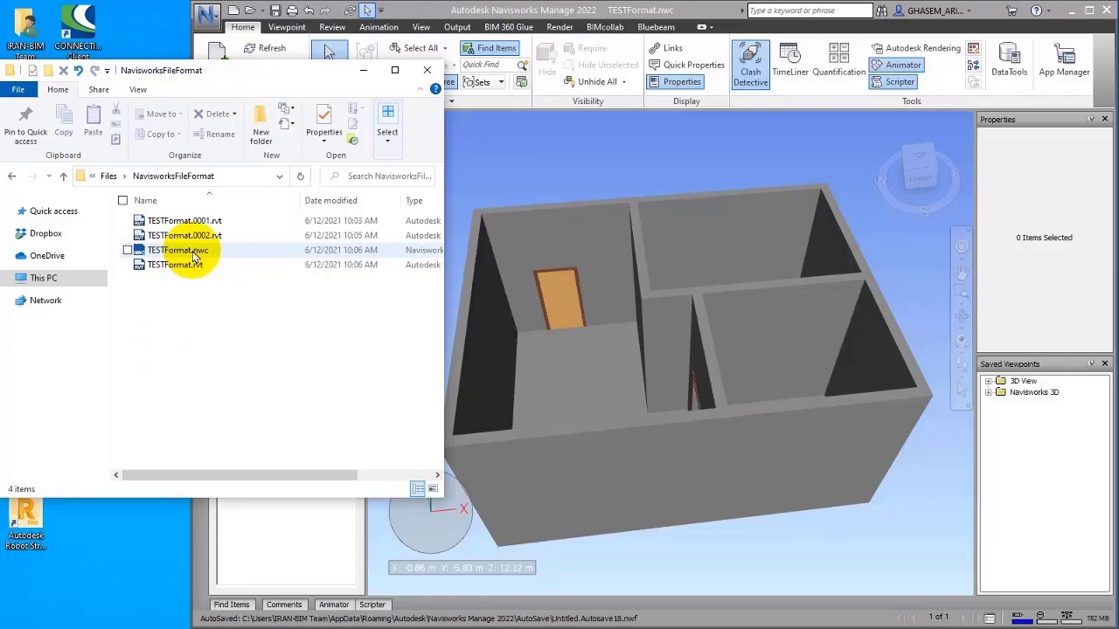
drag(194, 253, 478, 162)
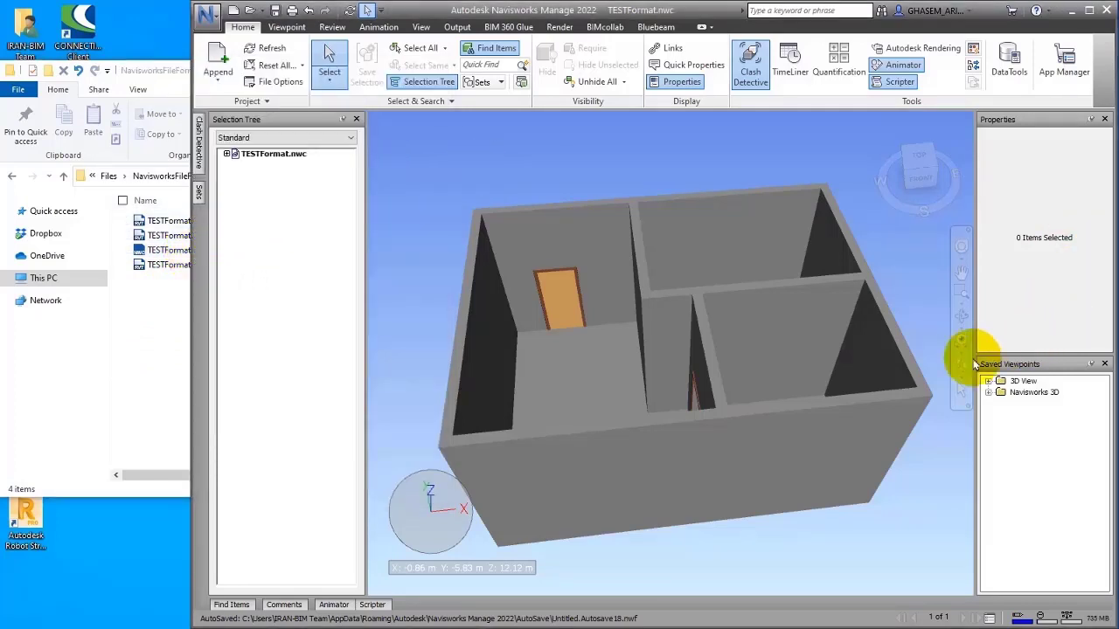
drag(645, 415, 666, 409)
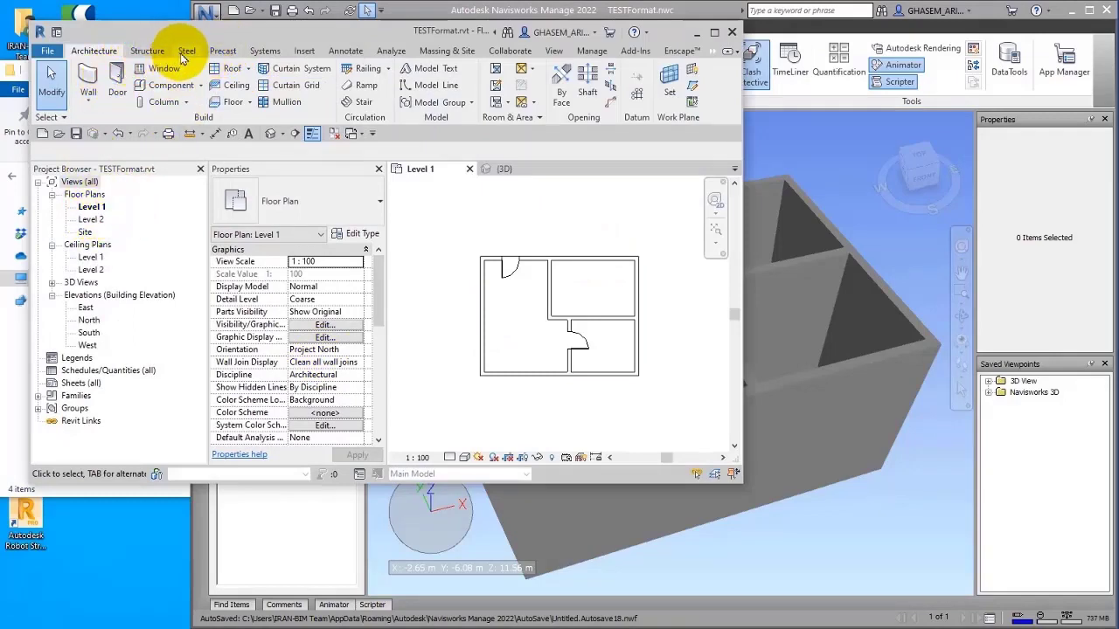
Step: In Revit, draw two crossing Default Rectangular Ducts on Level 1, one horizontally and one vertically through the whole building plan
click(262, 51)
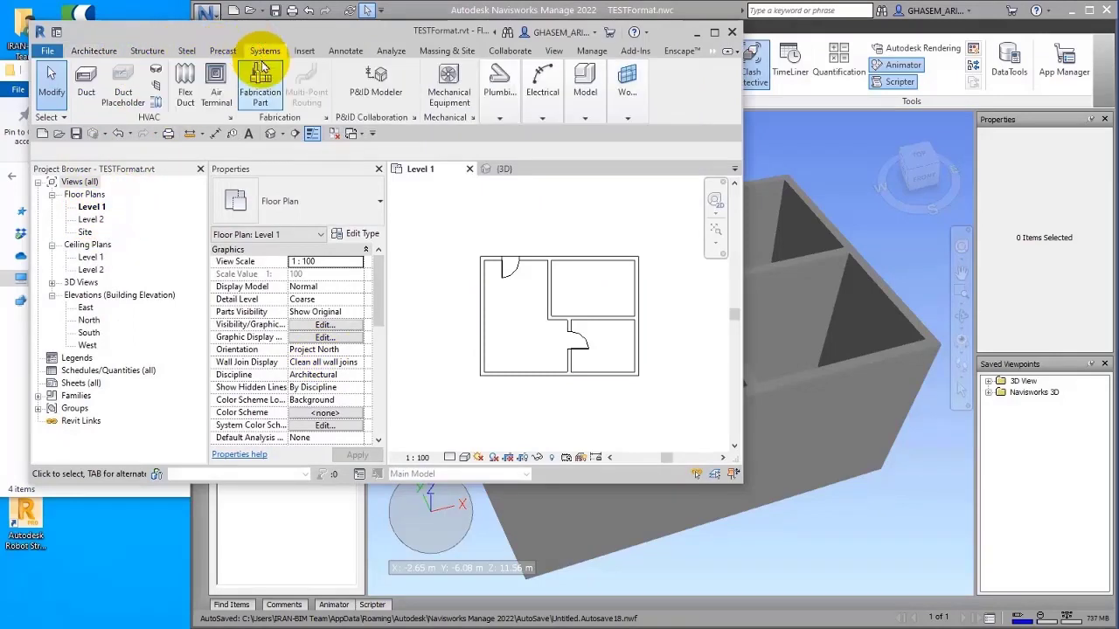
click(85, 90)
click(280, 201)
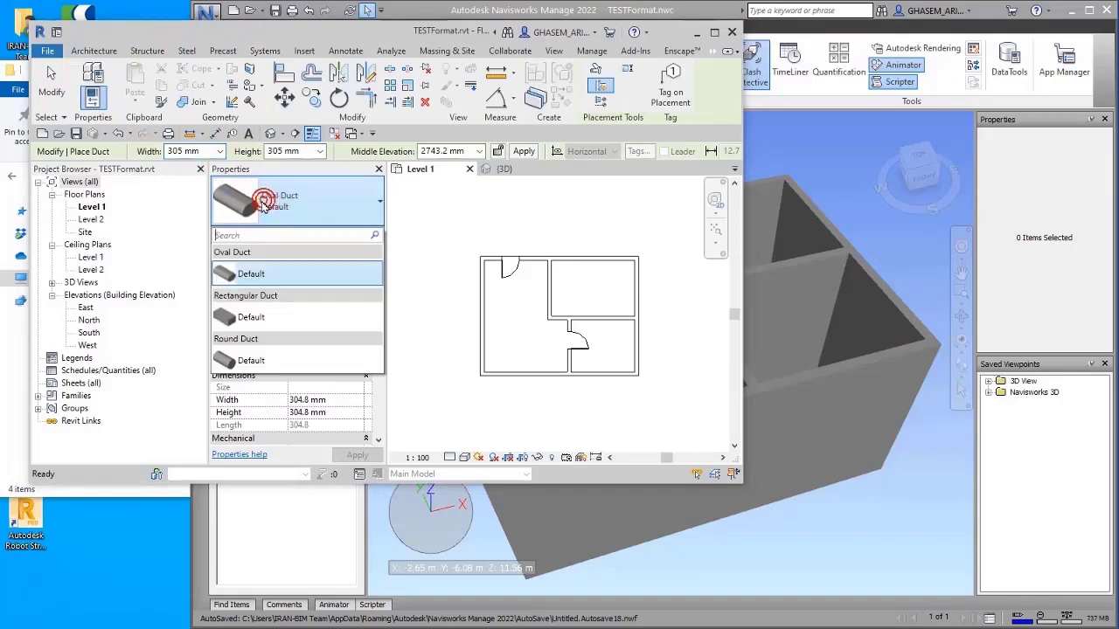
click(254, 317)
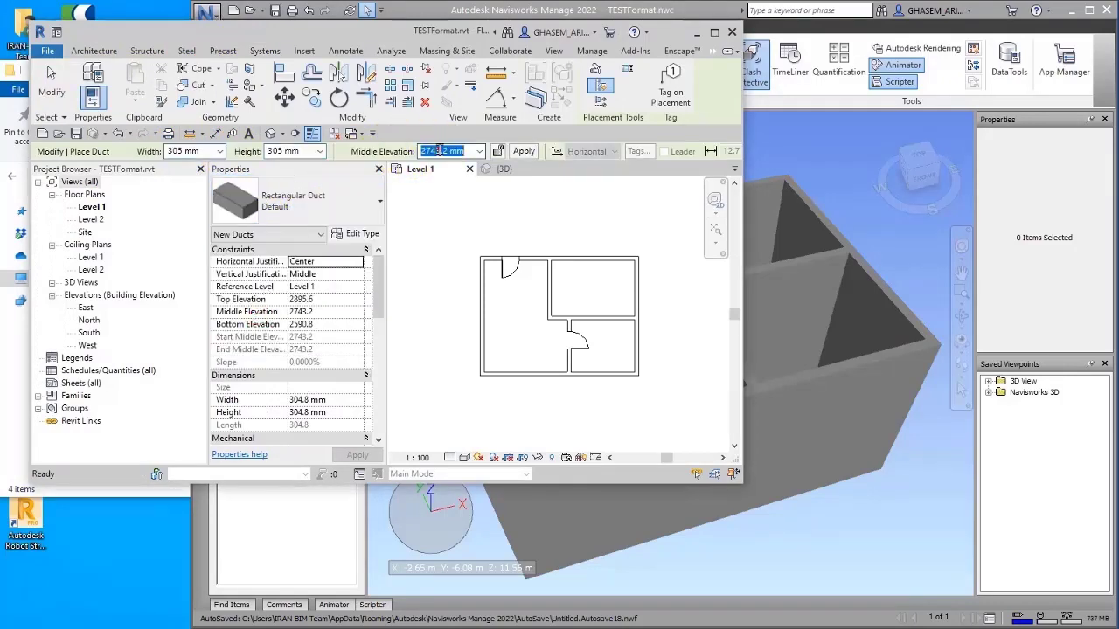
click(442, 286)
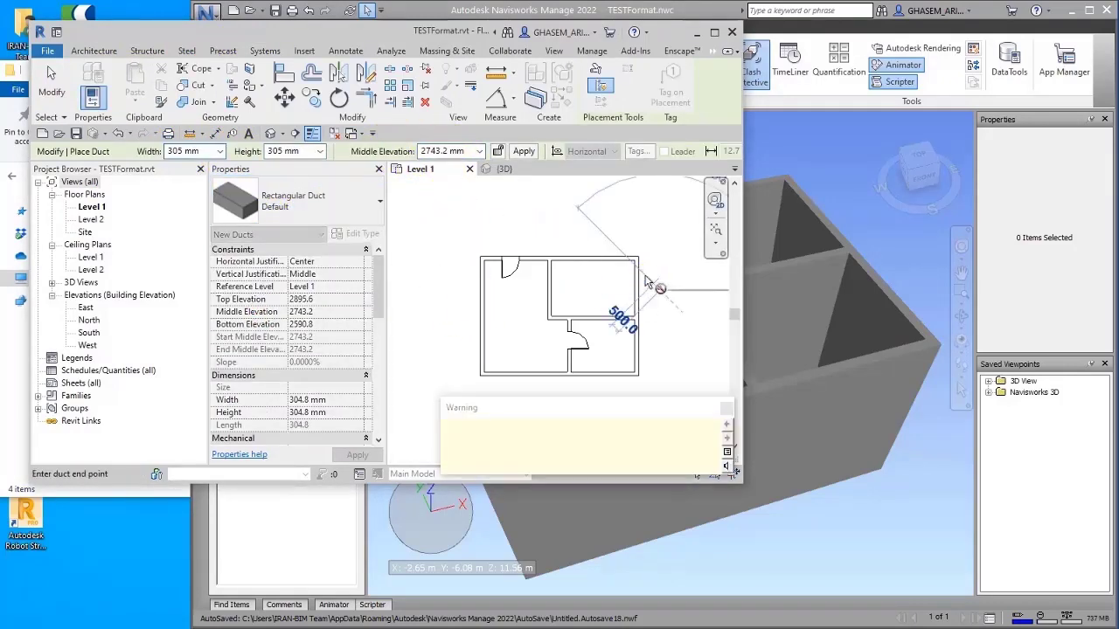
right_click(593, 224)
click(604, 234)
click(600, 226)
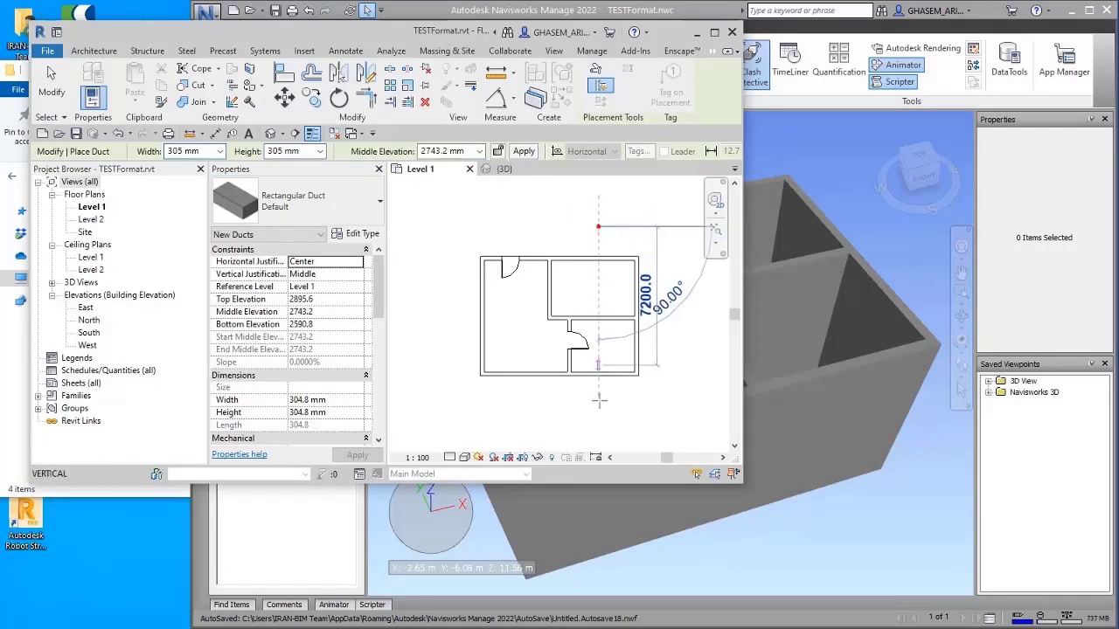
click(600, 427)
click(47, 66)
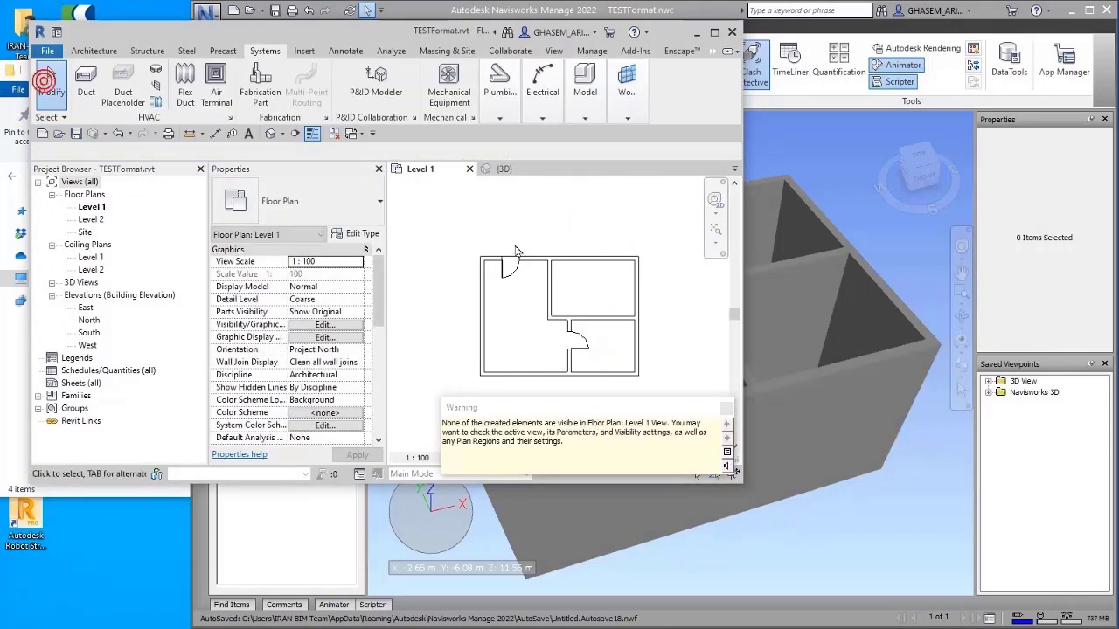
Step: Open the 3D view and export the model with its ducts to NWC, overwriting TESTFormat.nwc
click(498, 169)
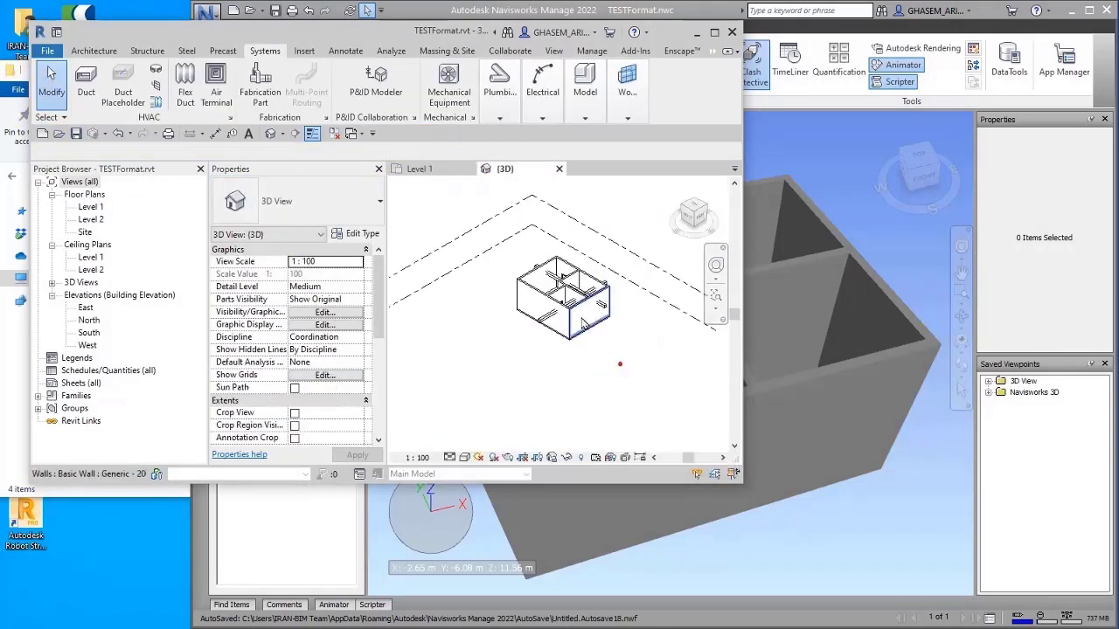
scroll(647, 374, up, 3)
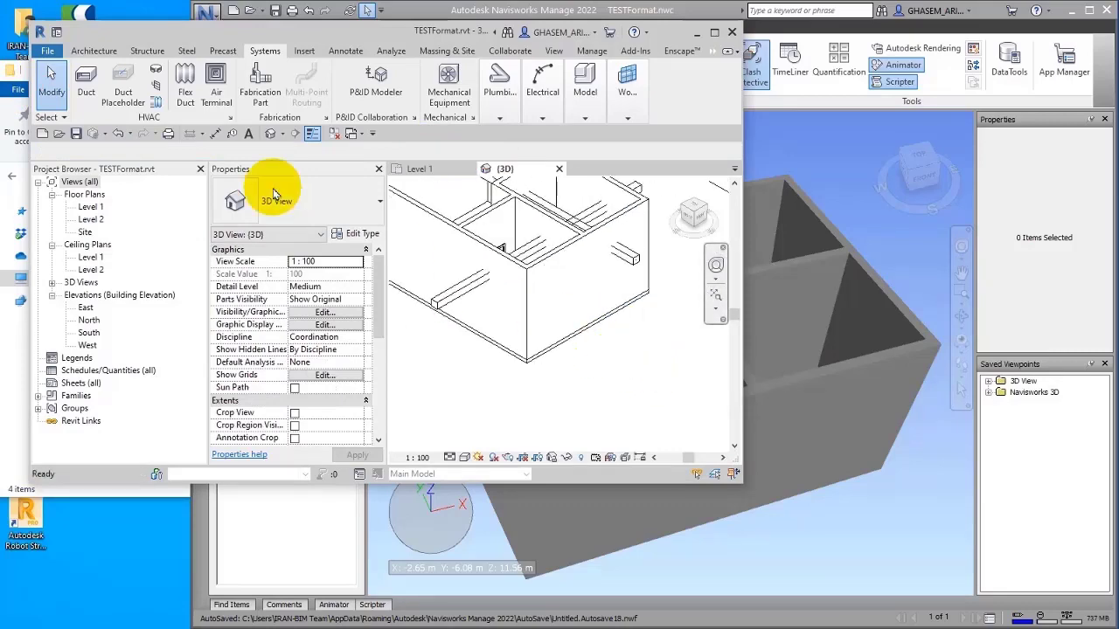
click(48, 51)
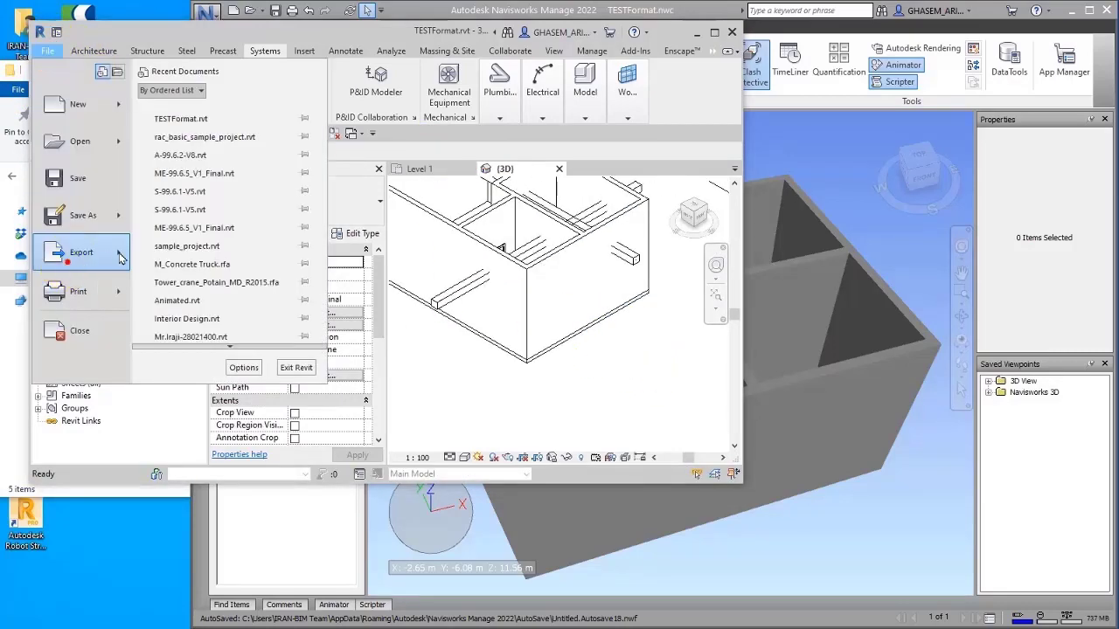
mouse_move(120, 255)
click(175, 300)
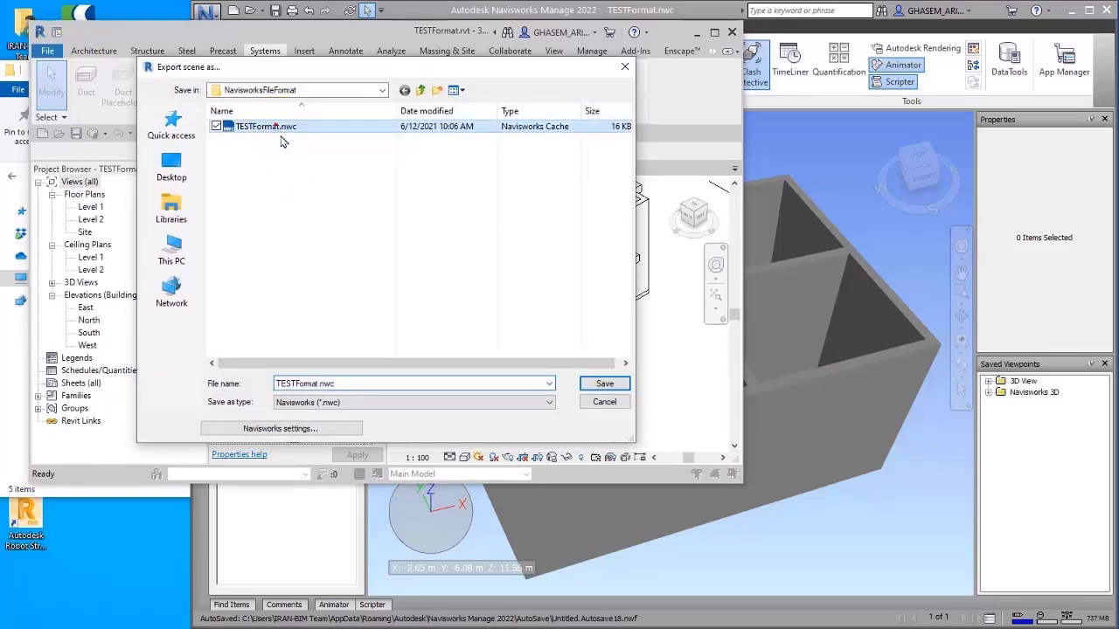
click(605, 385)
click(591, 322)
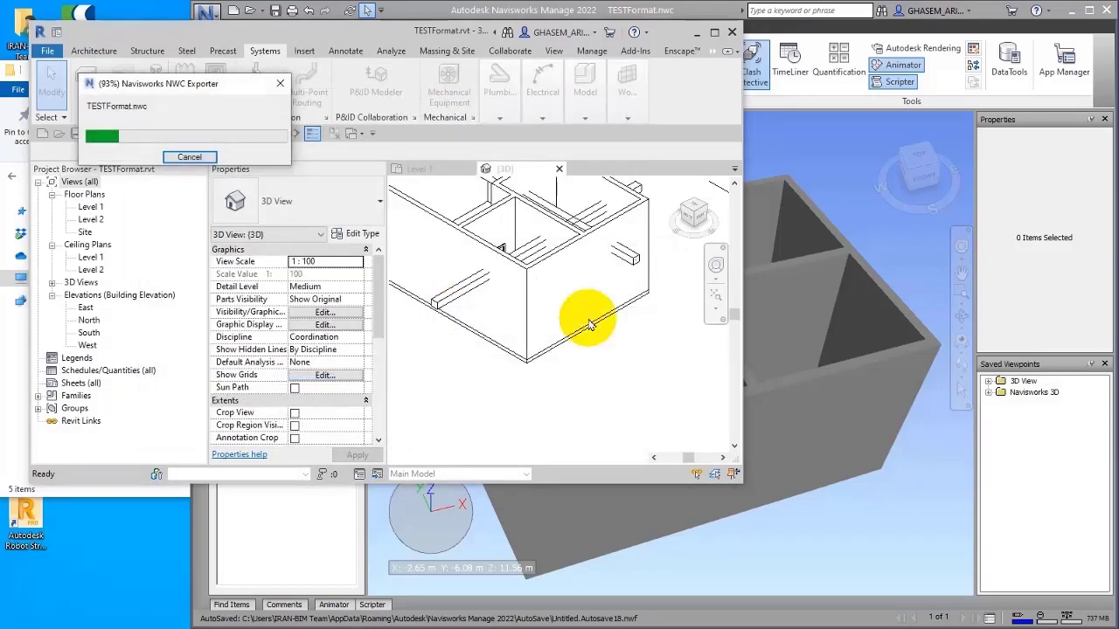
Step: Return to Navisworks, refresh the project to load the re-exported NWC, and orbit the model to view the ducts
click(559, 9)
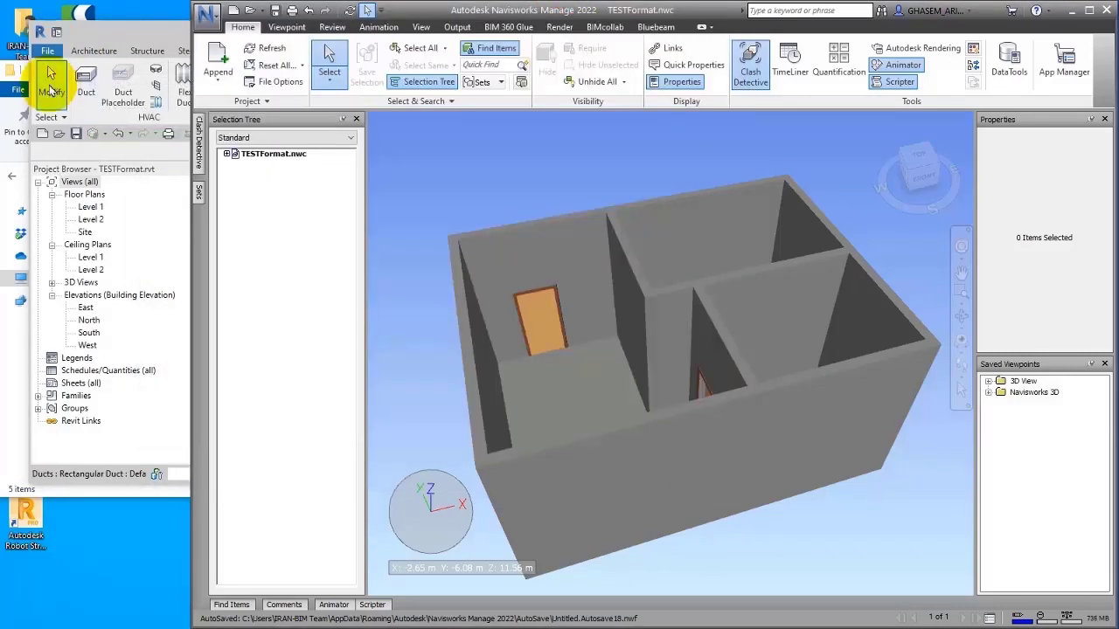
click(23, 70)
click(531, 181)
click(260, 46)
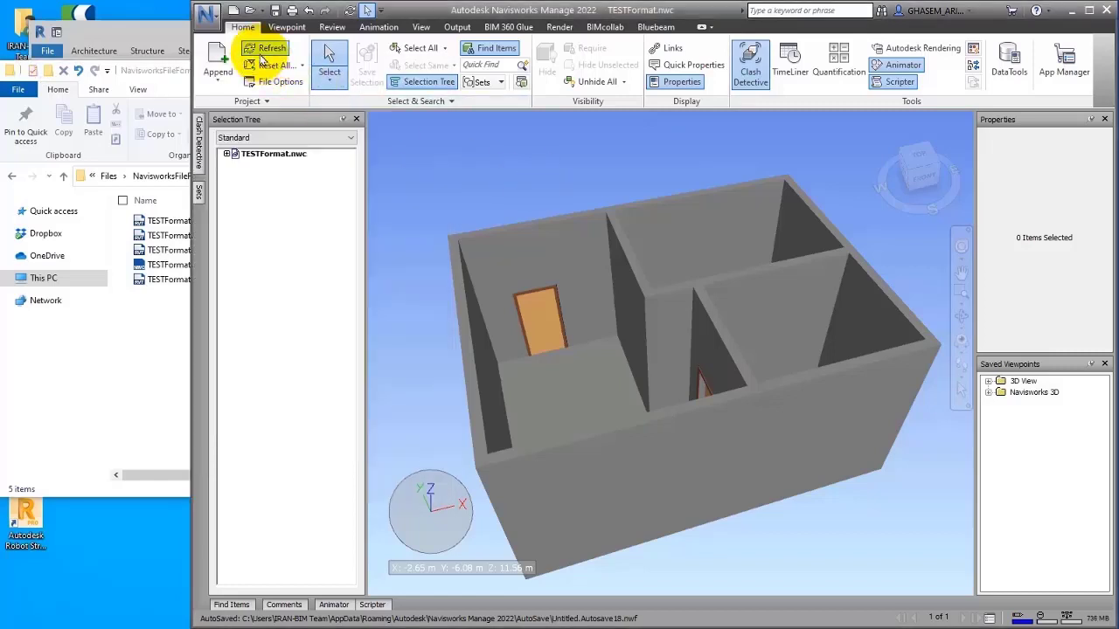
mouse_move(464, 249)
shift+middle_down()
mouse_move(485, 251)
mouse_move(467, 267)
shift+middle_up()
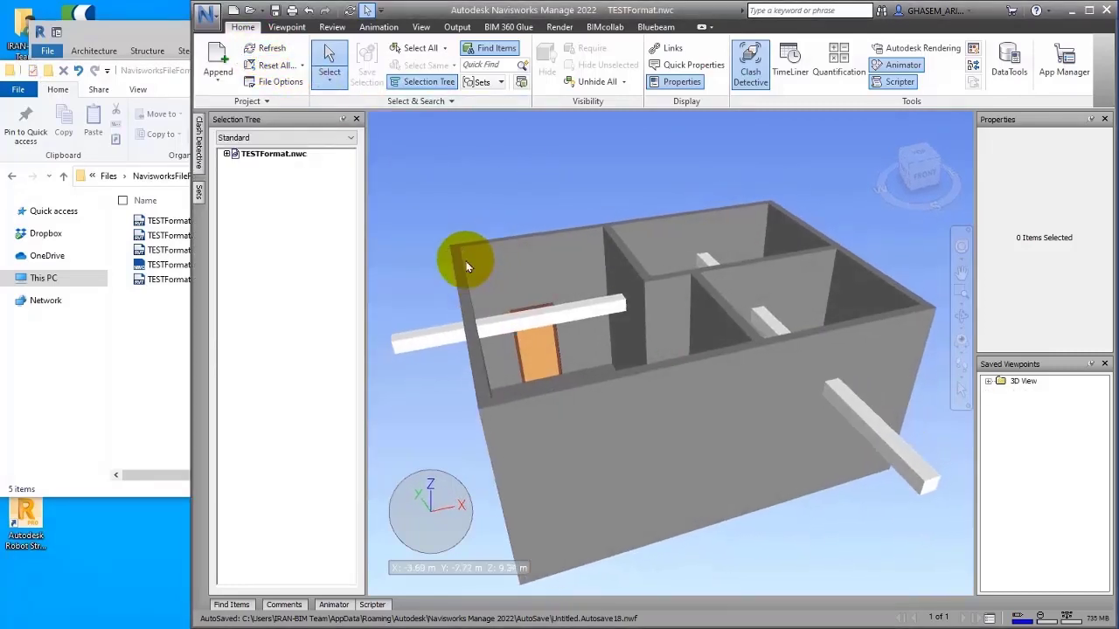
Step: Add a Clash Detective test with the Level 1 Ducts in both Selection A and Selection B, and run it
click(200, 145)
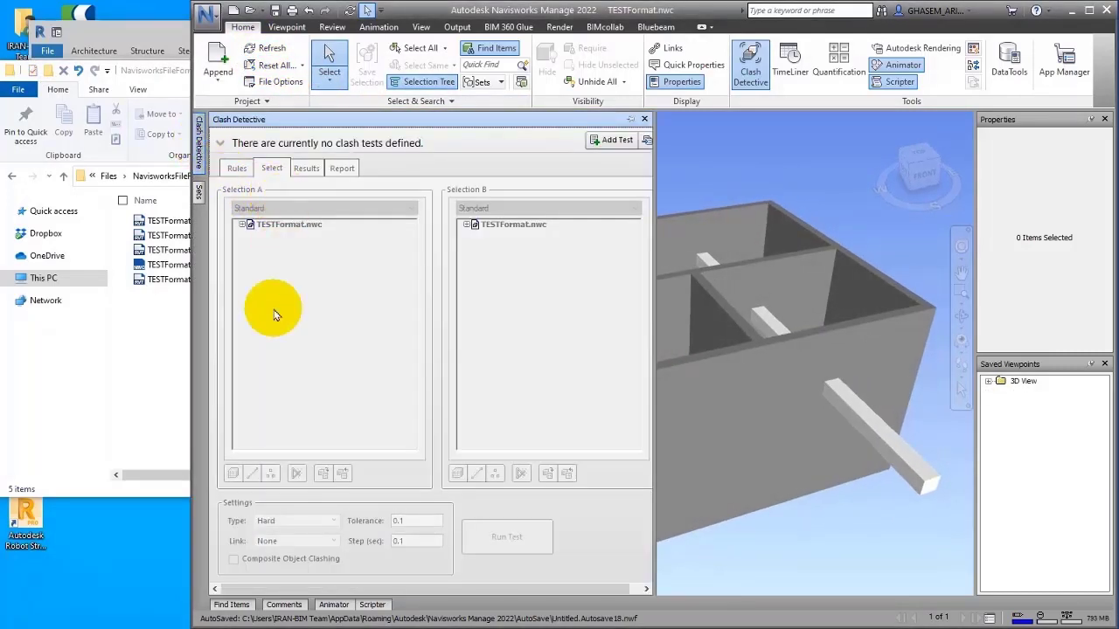
click(603, 141)
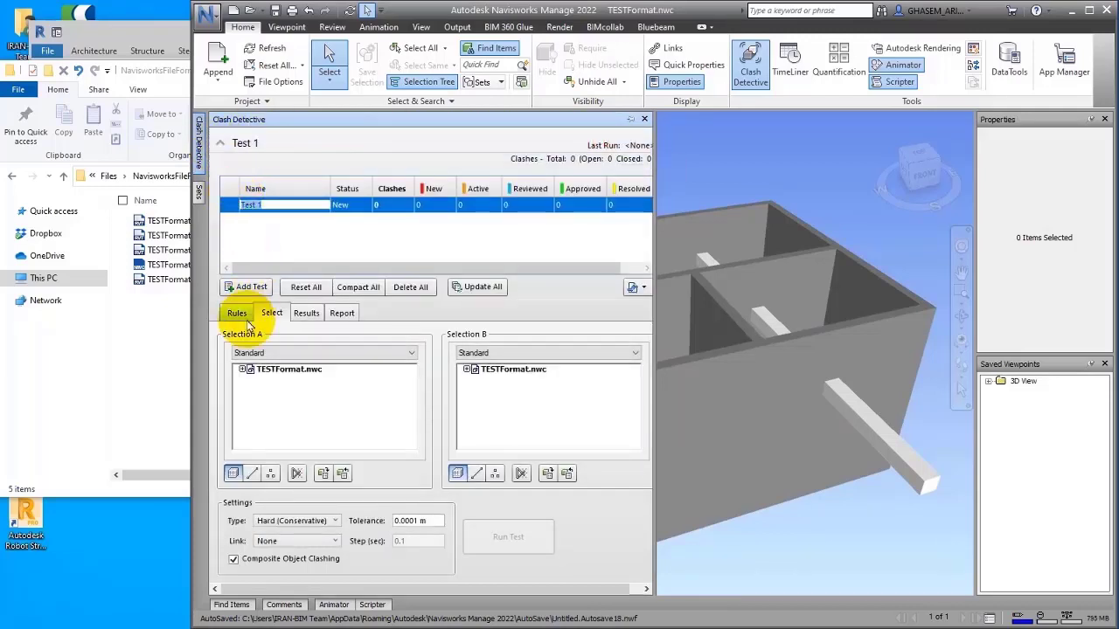
click(252, 391)
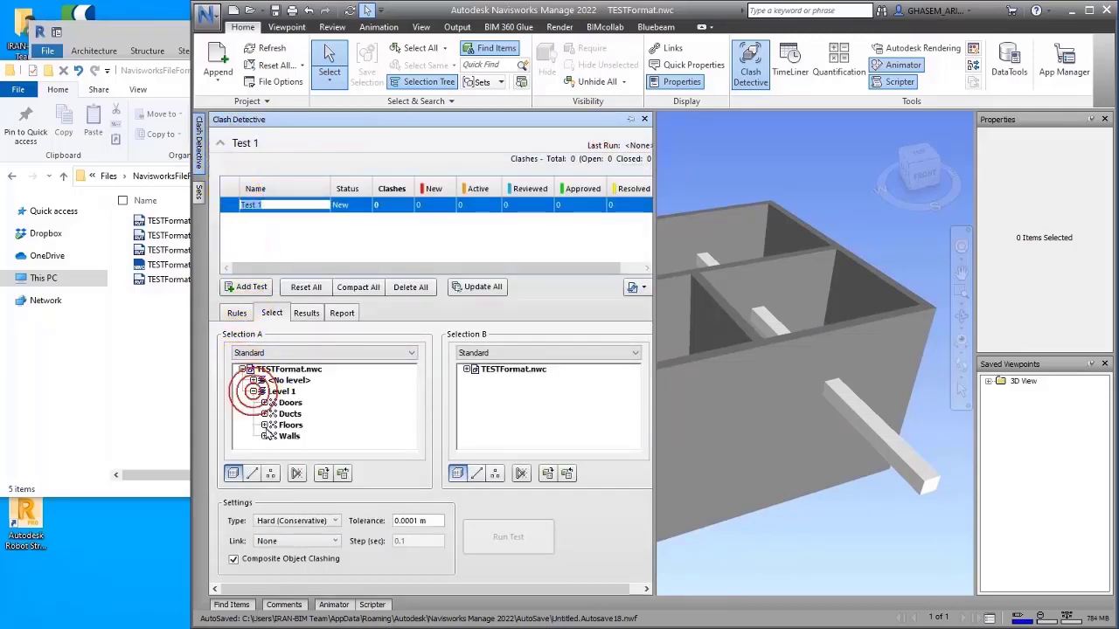
click(289, 413)
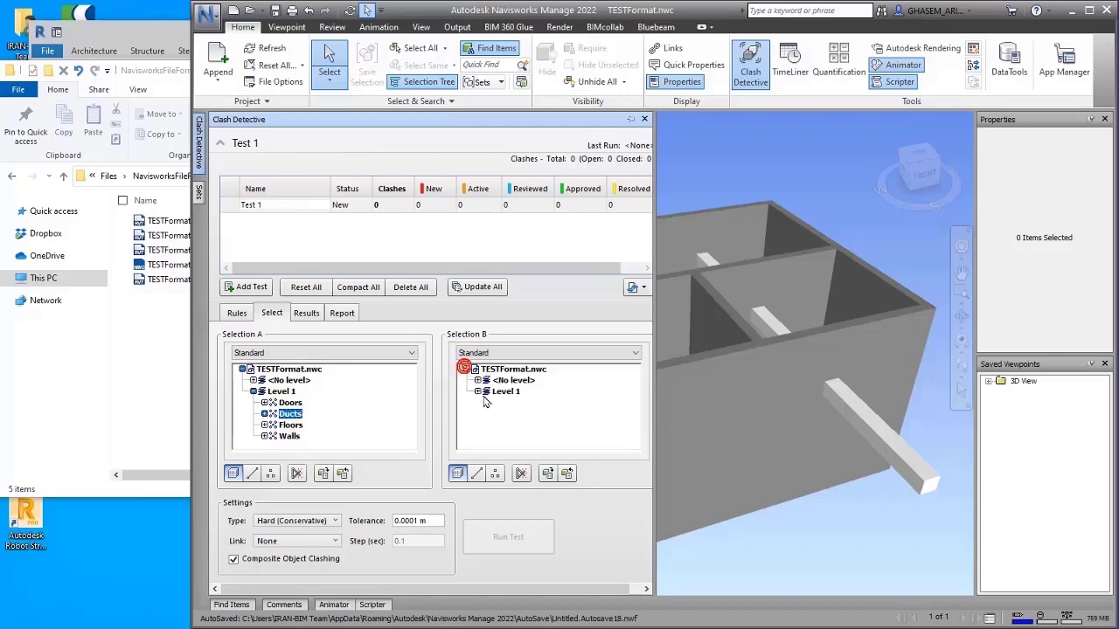
click(477, 391)
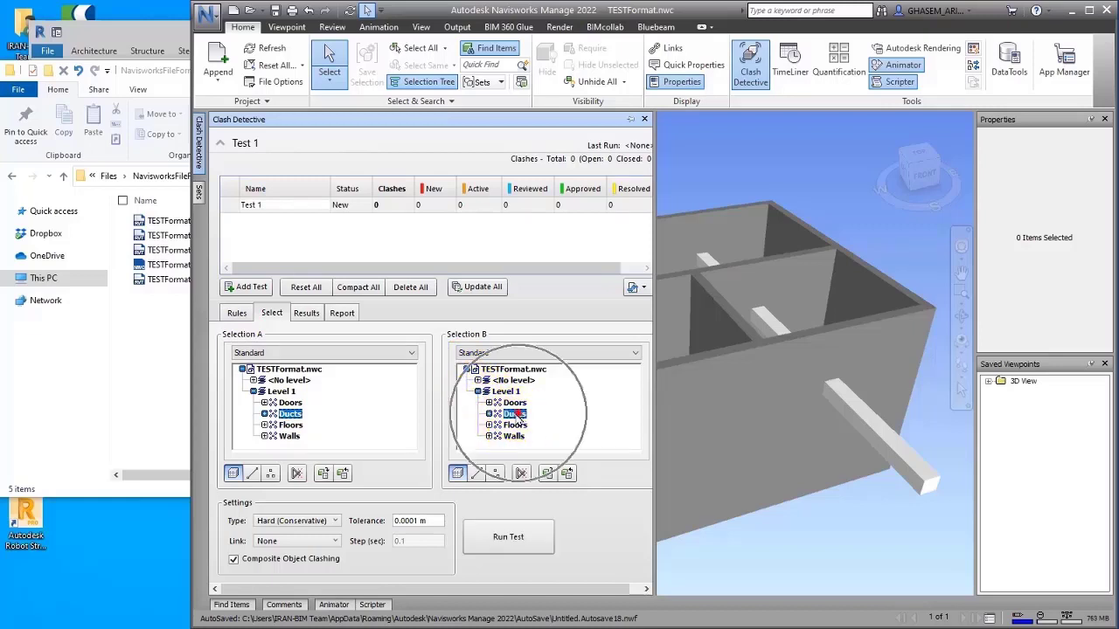
click(506, 538)
scroll(715, 389, up, 5)
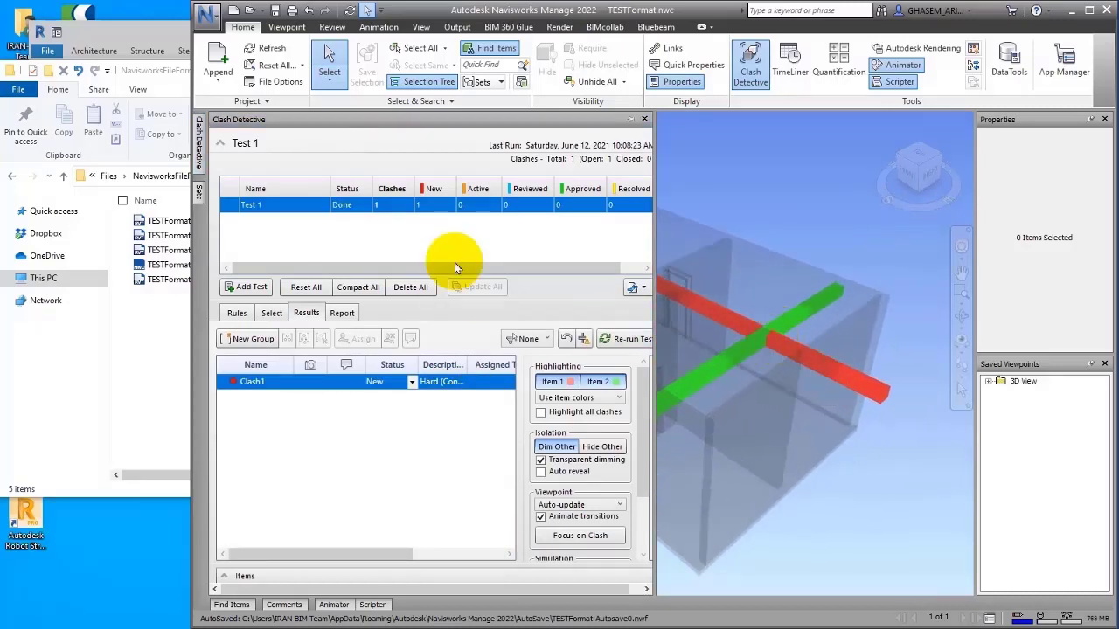
Step: Mark the crossing of the red and green ducts in the Clash1 view with a red redline cloud of thickness 3
middle_drag(696, 186, 722, 201)
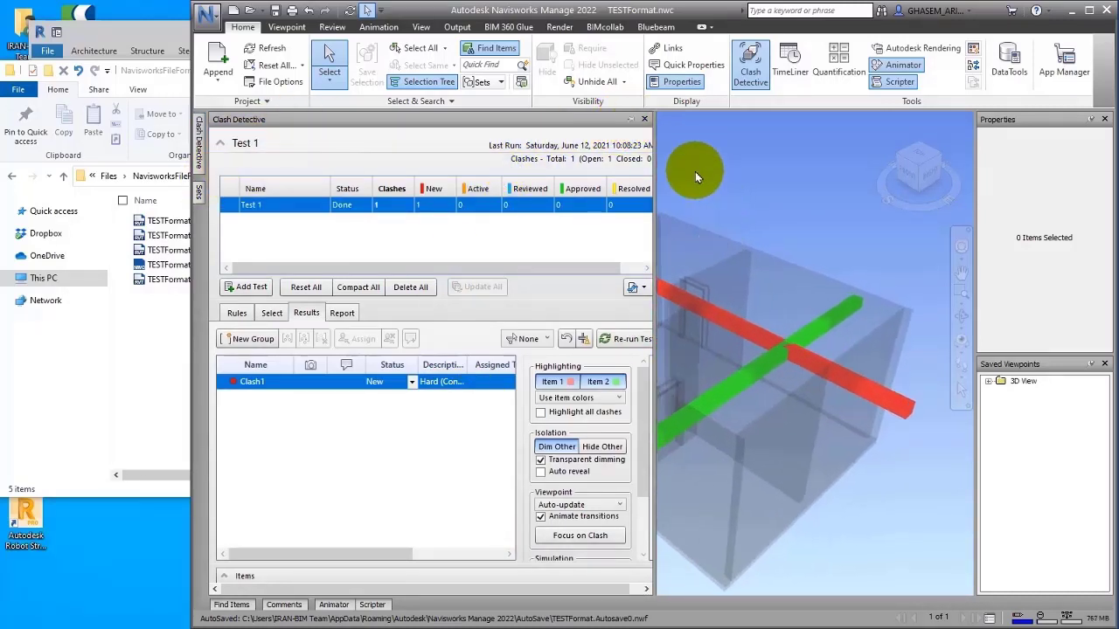
click(696, 170)
scroll(698, 201, down, 1)
middle_drag(710, 255, 661, 250)
scroll(712, 303, up, 2)
scroll(769, 327, up, 2)
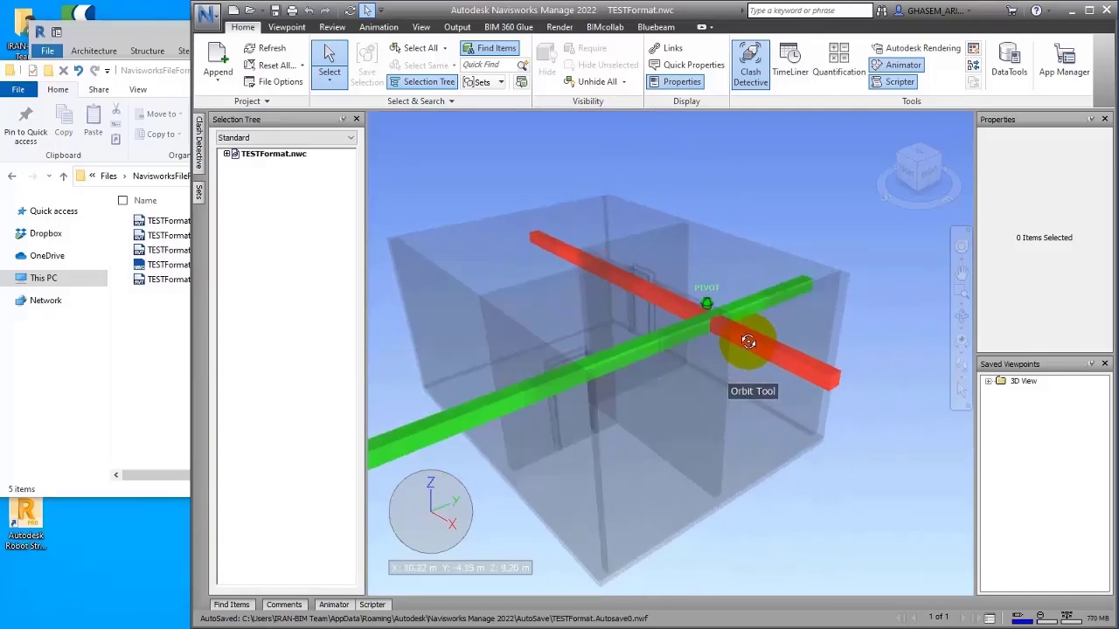
scroll(706, 312, up, 2)
scroll(748, 330, up, 1)
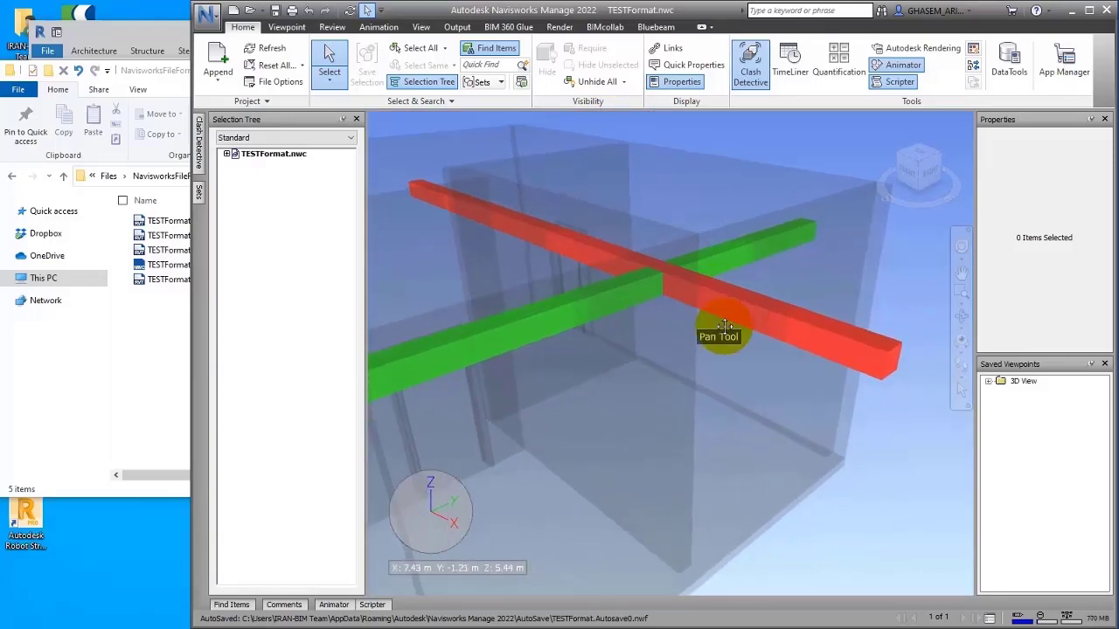
shift+middle_drag(742, 320, 623, 287)
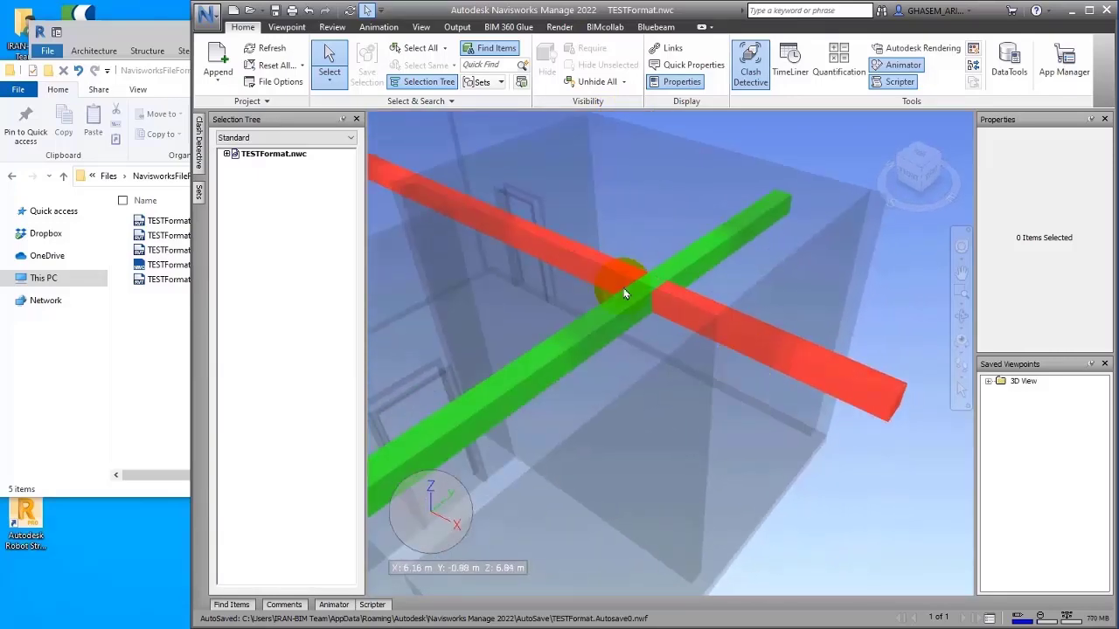
click(333, 27)
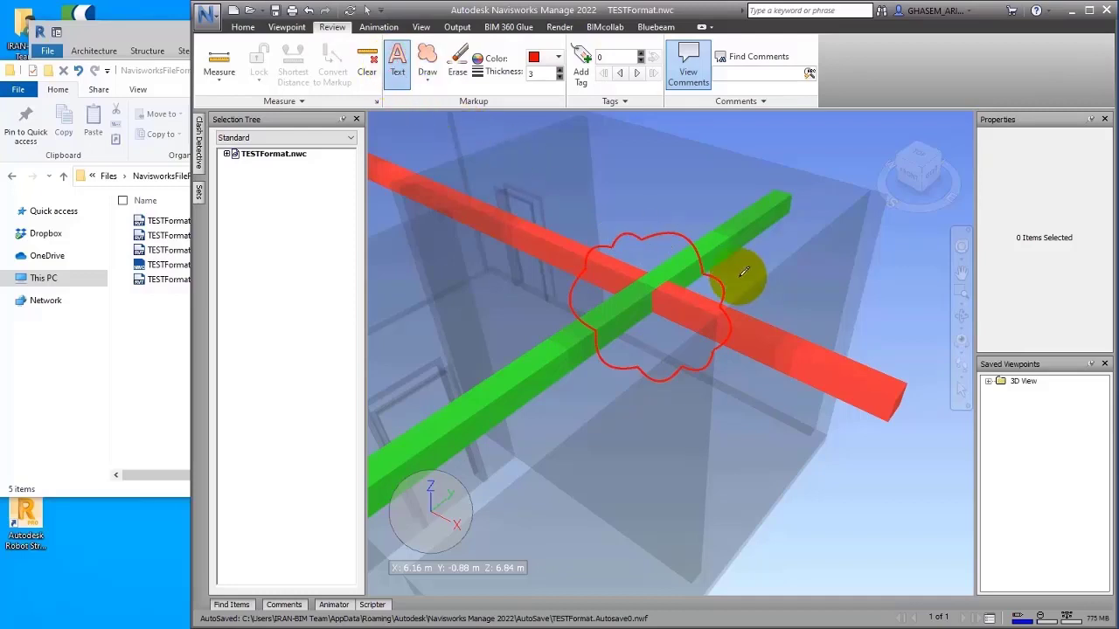
Step: Add the redline text "تداخل بین دو کانال برطرف شود" below the cloud and draw an arrow from it to the cloud
click(718, 456)
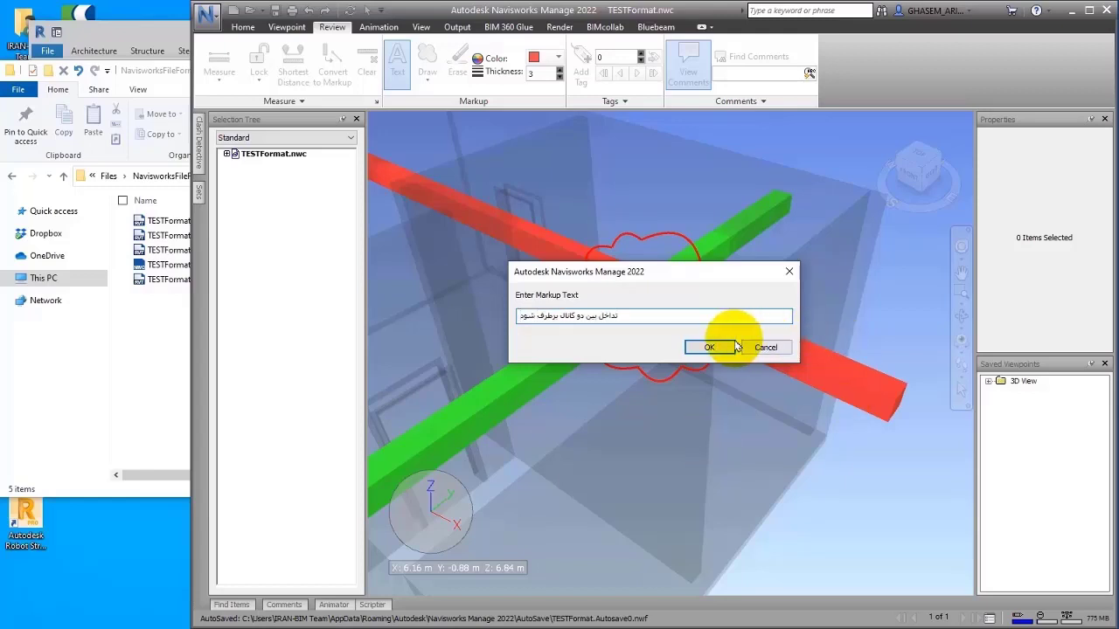
click(709, 347)
click(427, 77)
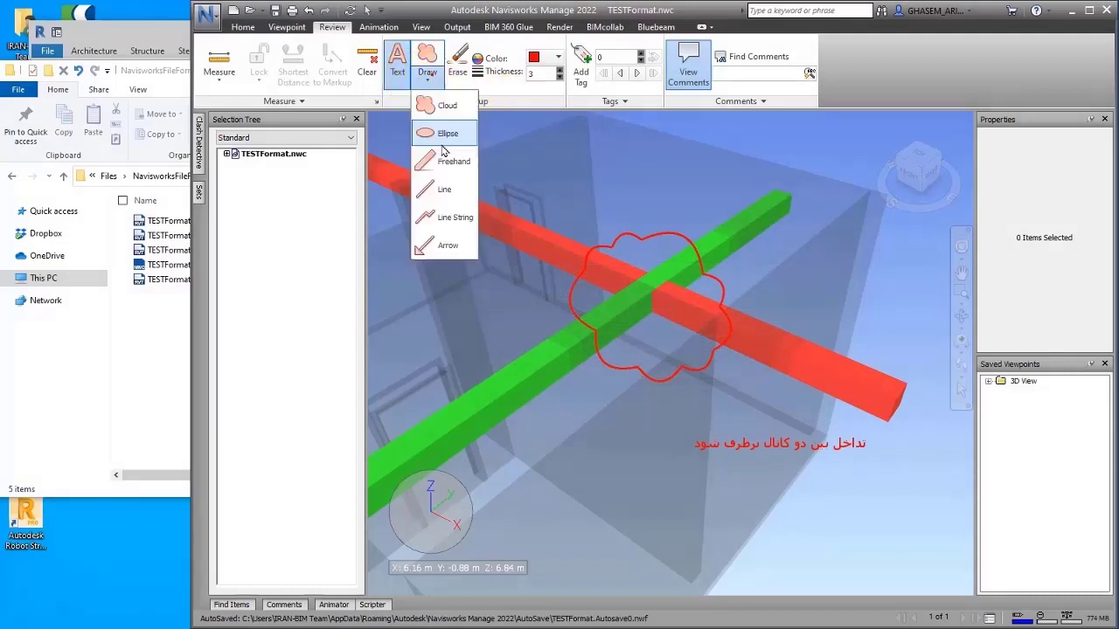
click(442, 218)
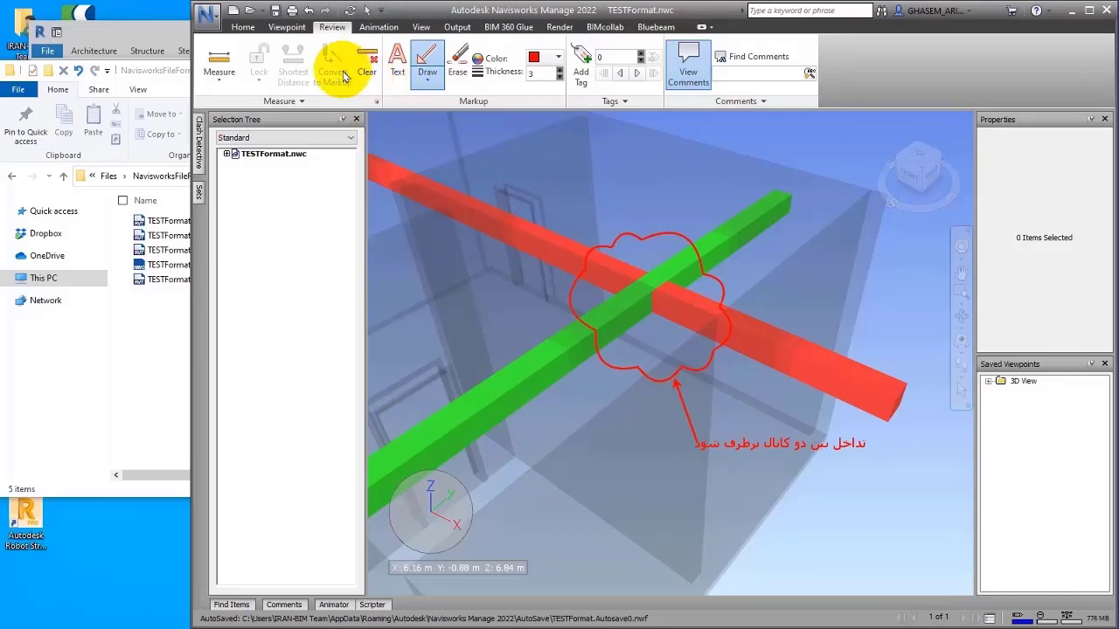
Step: Save the current view of the clashing ducts as a new viewpoint
click(286, 28)
click(224, 59)
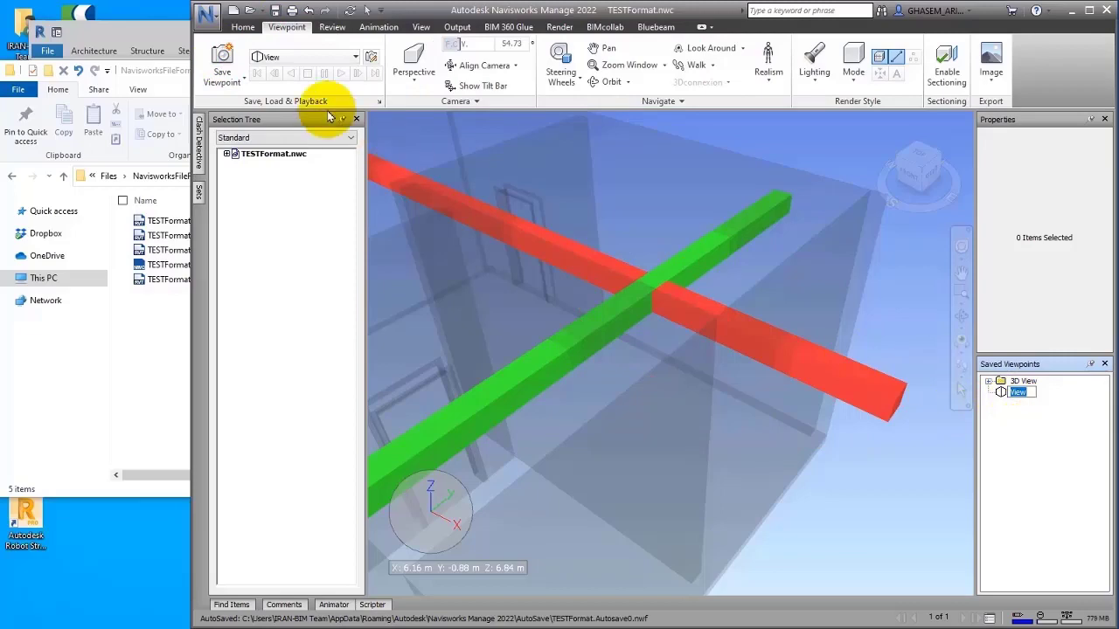
shift+middle_drag(680, 317, 362, 212)
Step: Switch Test 1 in Clash Detective back to its selection settings to remove the clash highlighting, and return to the Select tool
click(199, 149)
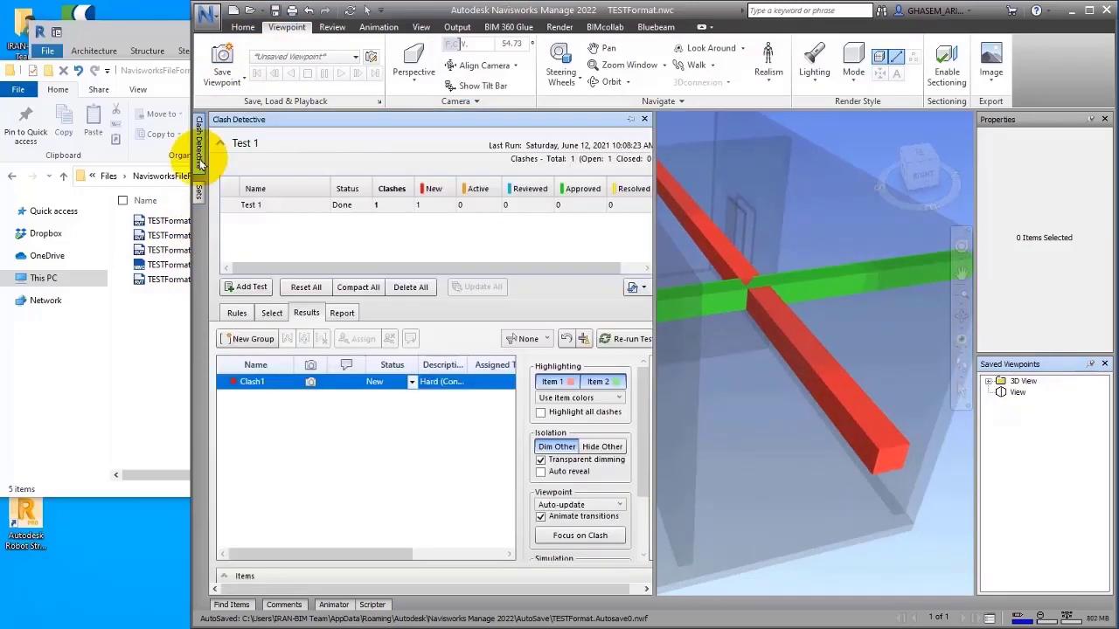
click(271, 313)
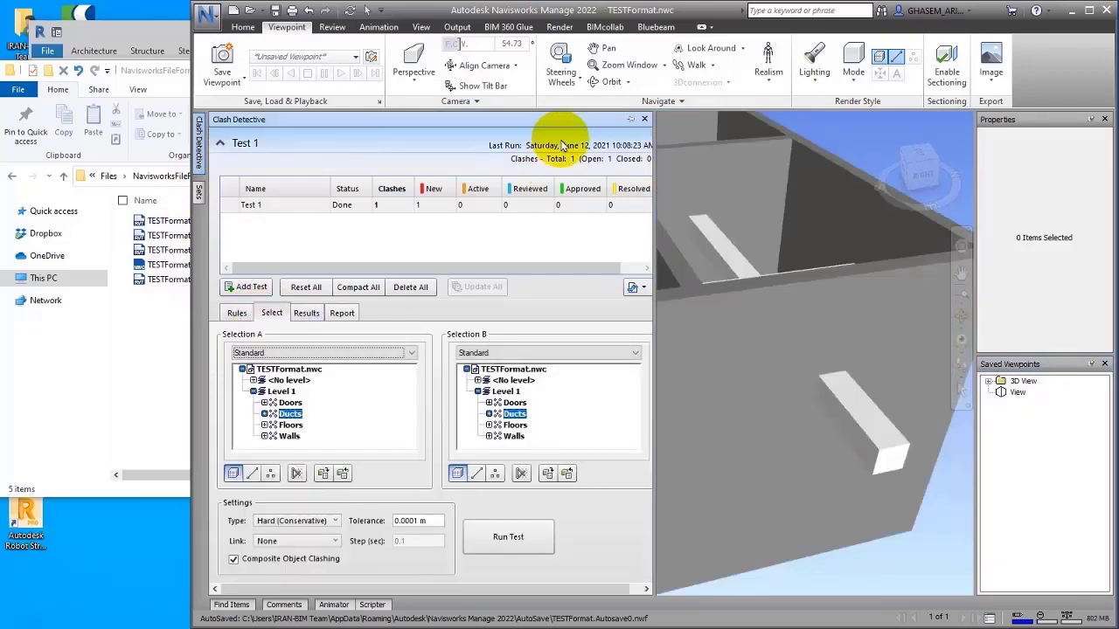
right_click(728, 192)
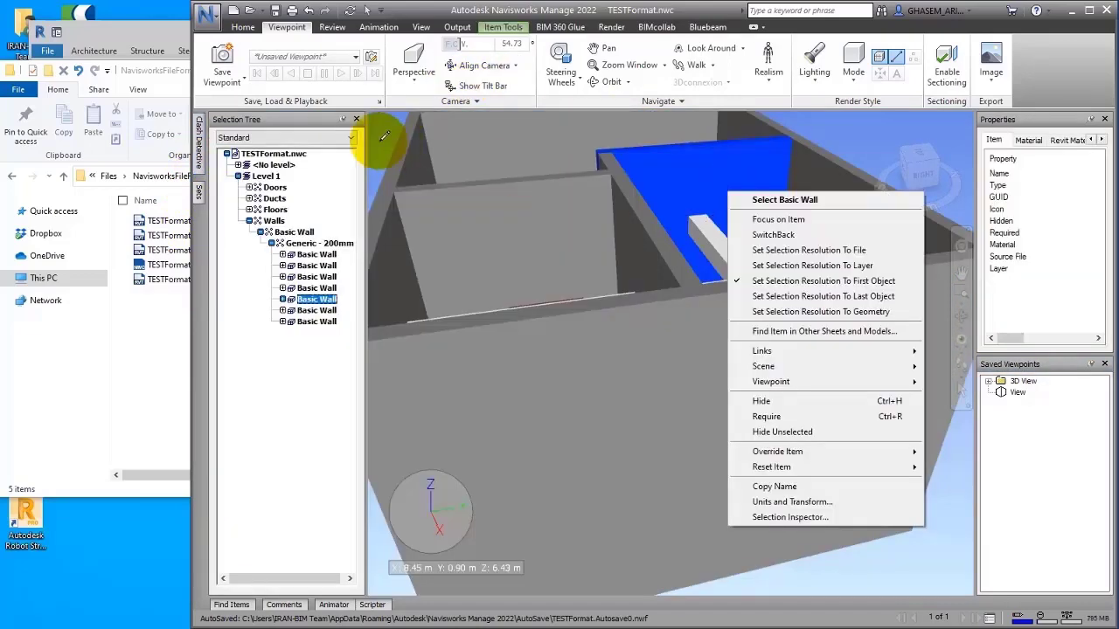
click(366, 11)
Step: Measure point to point along the floor edge of the projecting wall beside the door, and convert the measurement to a redline
middle_drag(636, 316, 625, 381)
scroll(592, 340, down, 2)
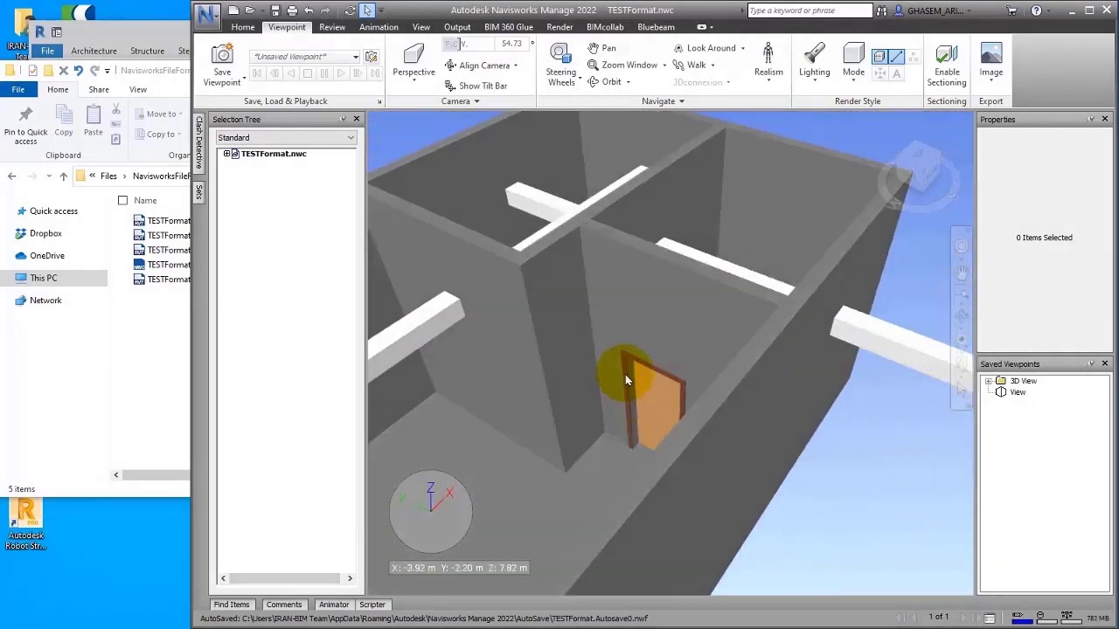
scroll(625, 380, up, 5)
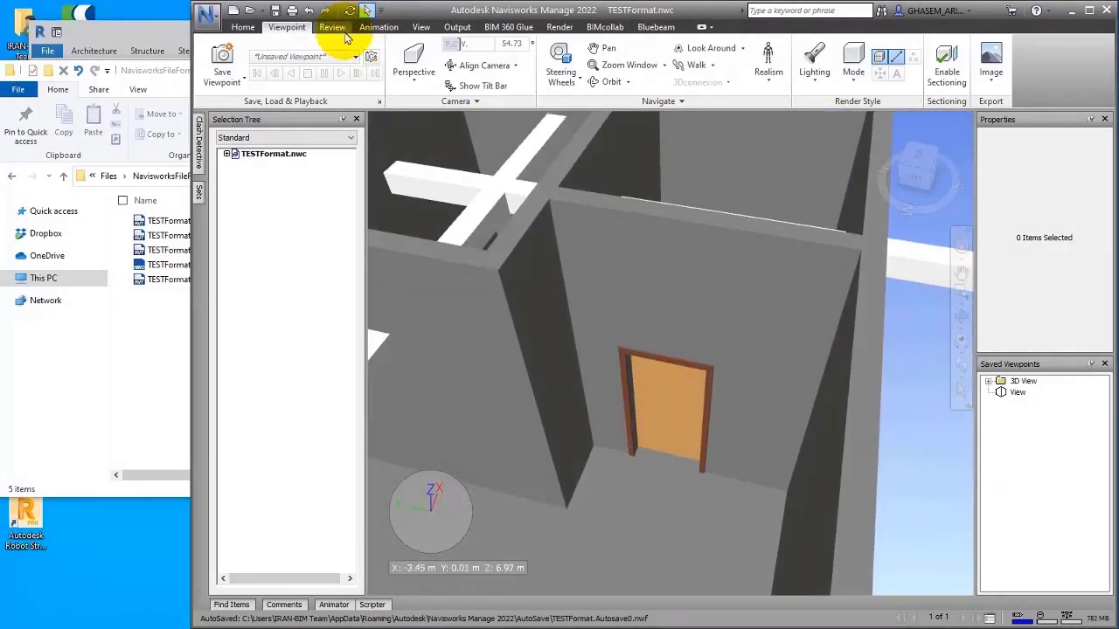
click(339, 28)
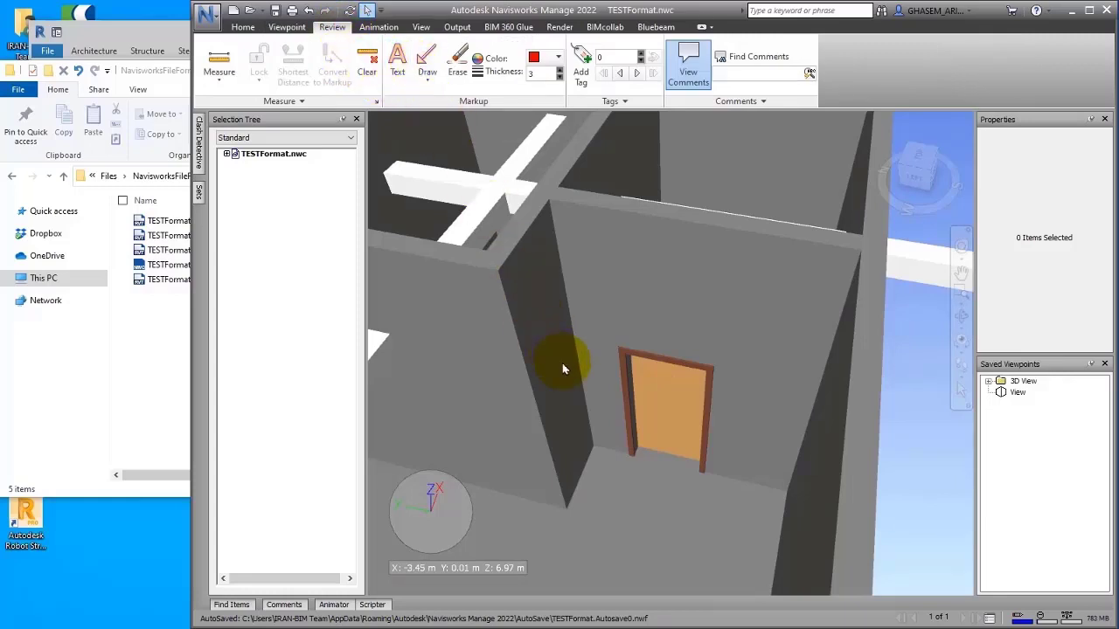
click(219, 71)
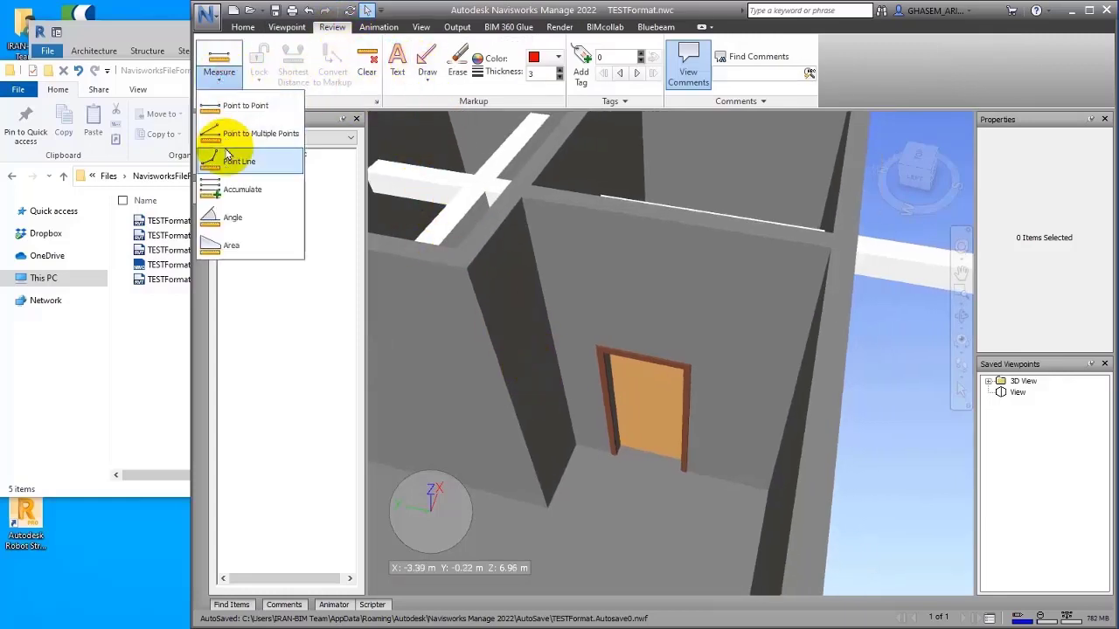
click(234, 105)
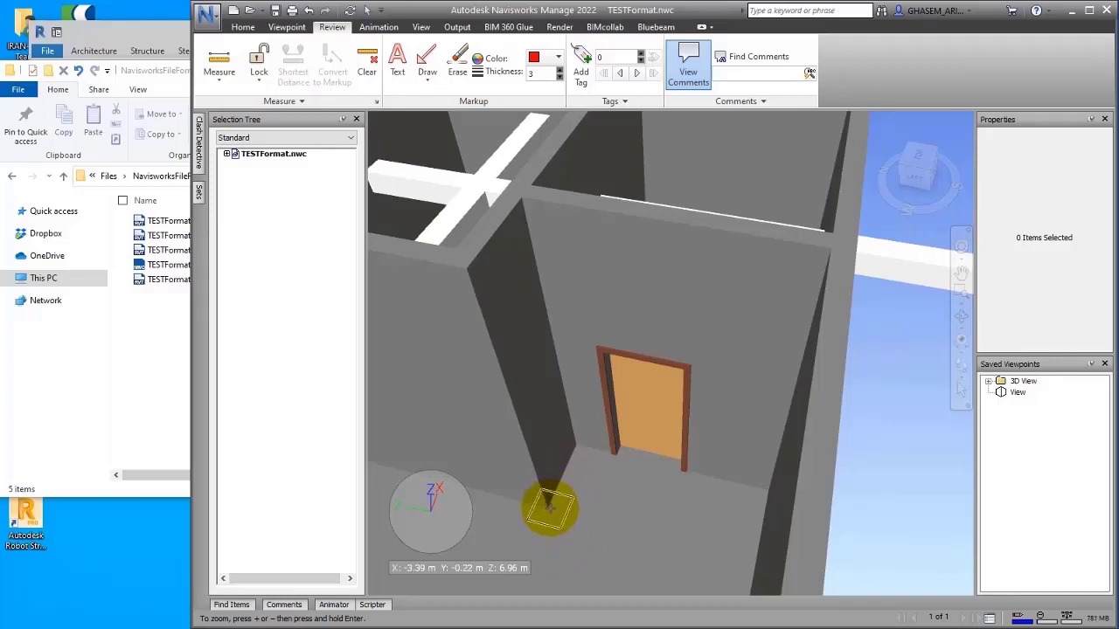
click(547, 508)
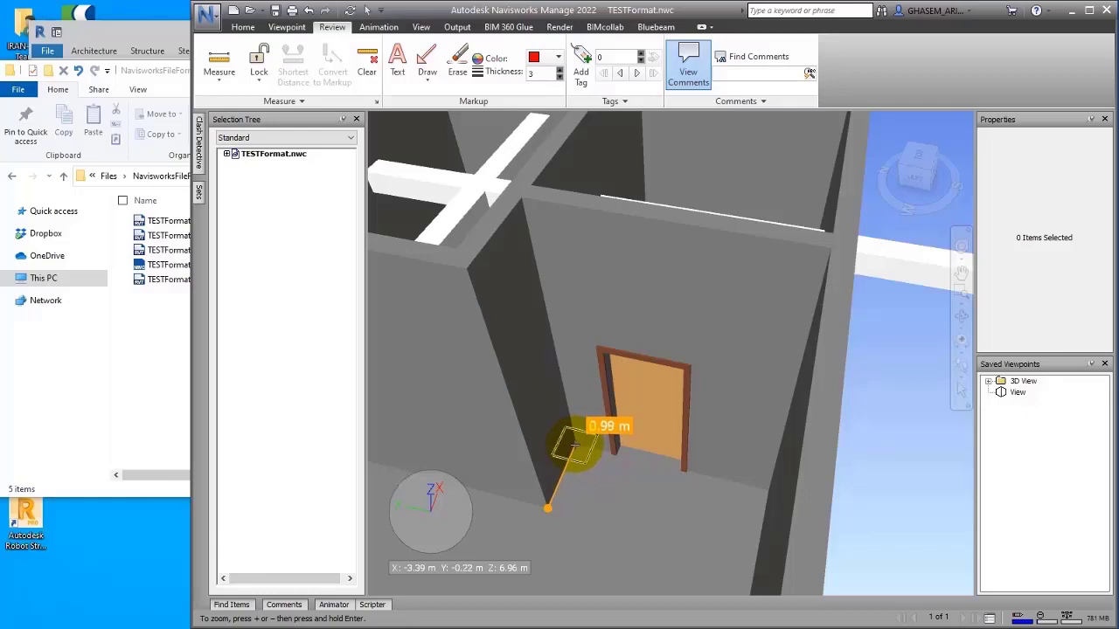
click(576, 444)
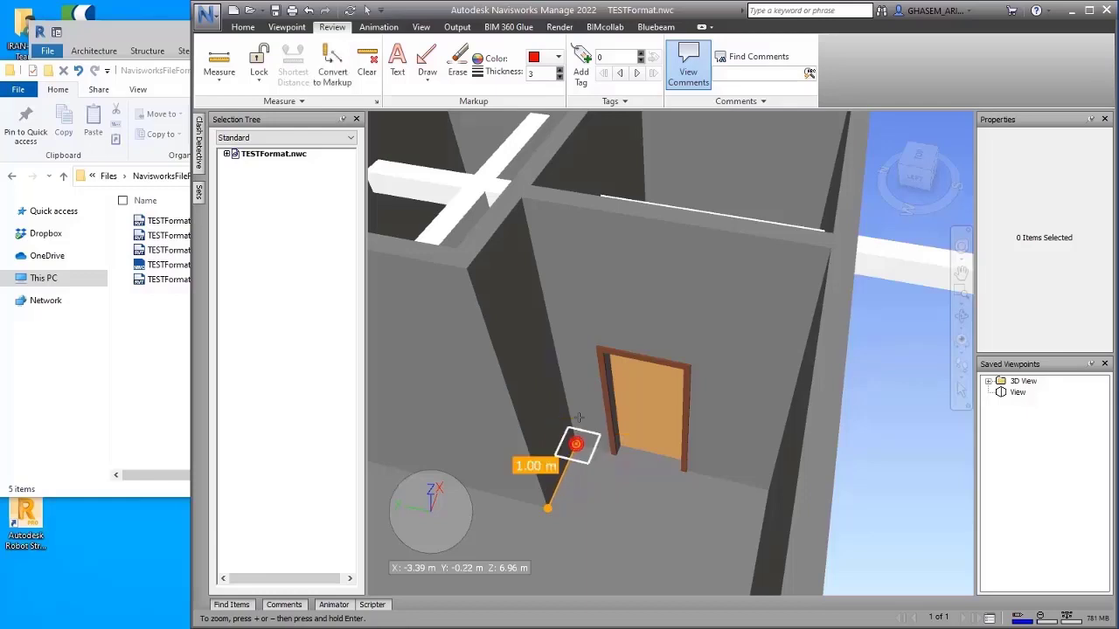
click(335, 67)
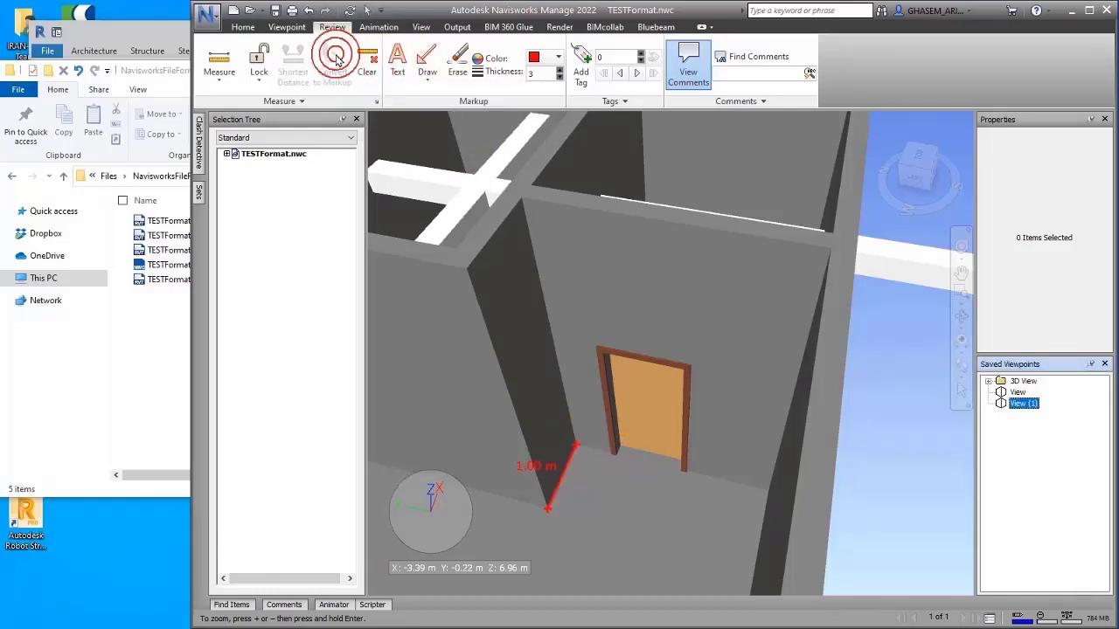
Step: Switch between the saved viewpoints View and View (1) to compare their redlines
click(1017, 392)
click(1020, 403)
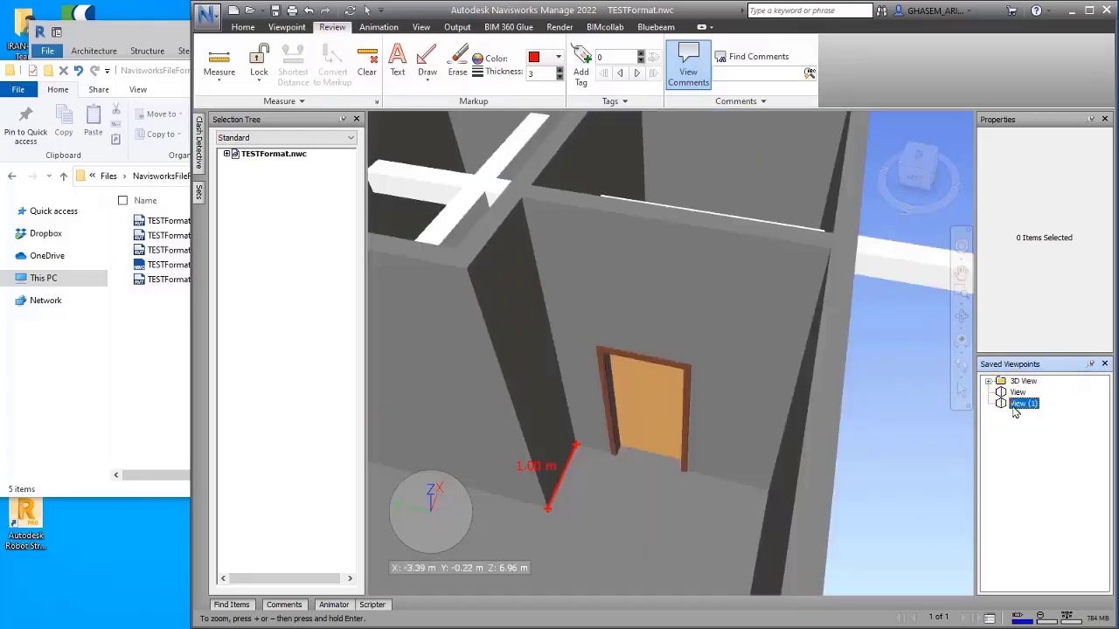
click(1017, 392)
click(1020, 403)
click(1018, 392)
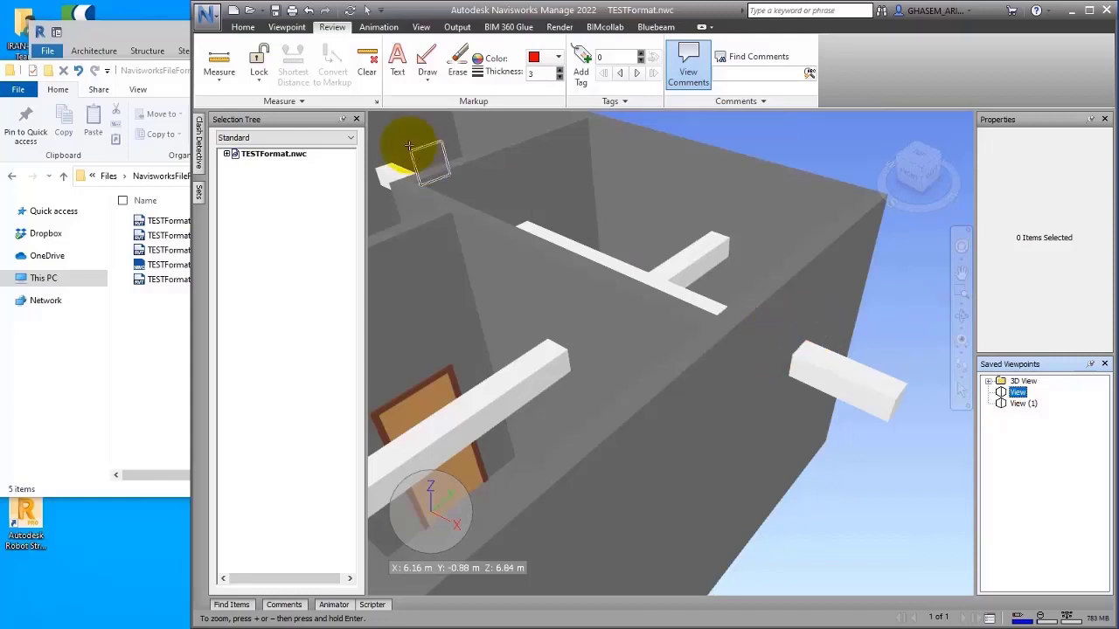
Step: Reopen the Test 1 results to show Clash1 with its redlines, and compare them with the saved viewpoints View and View (1)
click(366, 10)
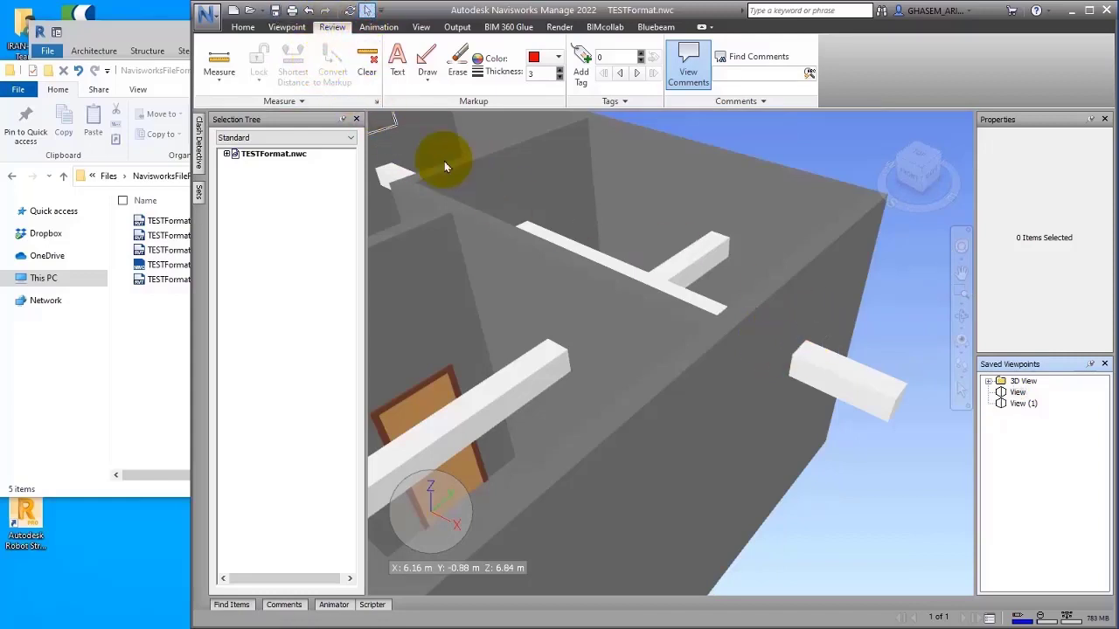
click(200, 146)
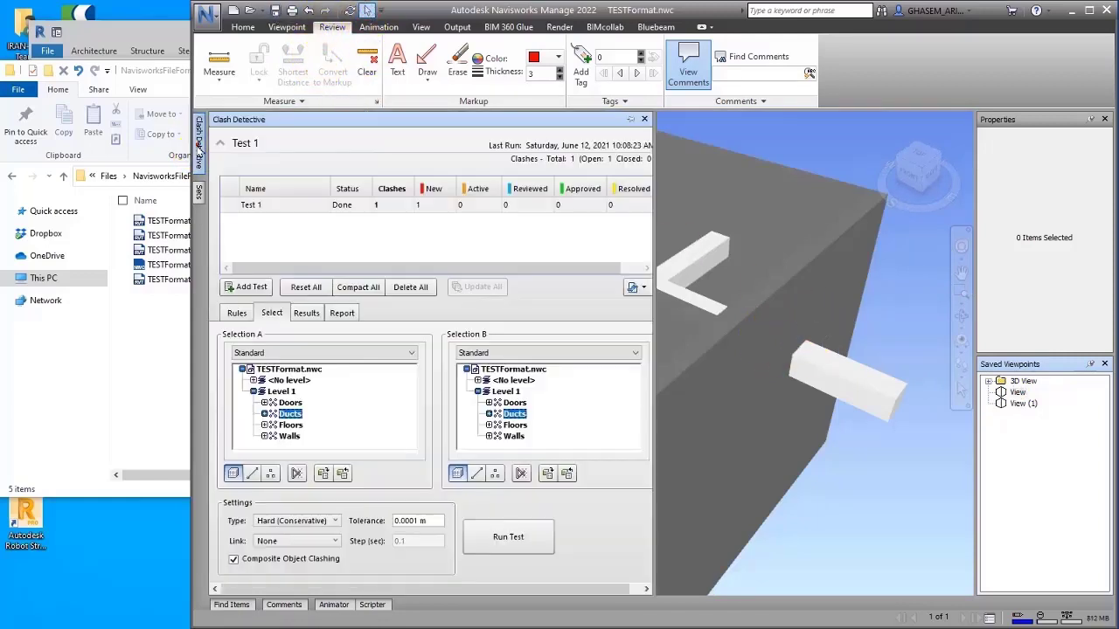
click(304, 314)
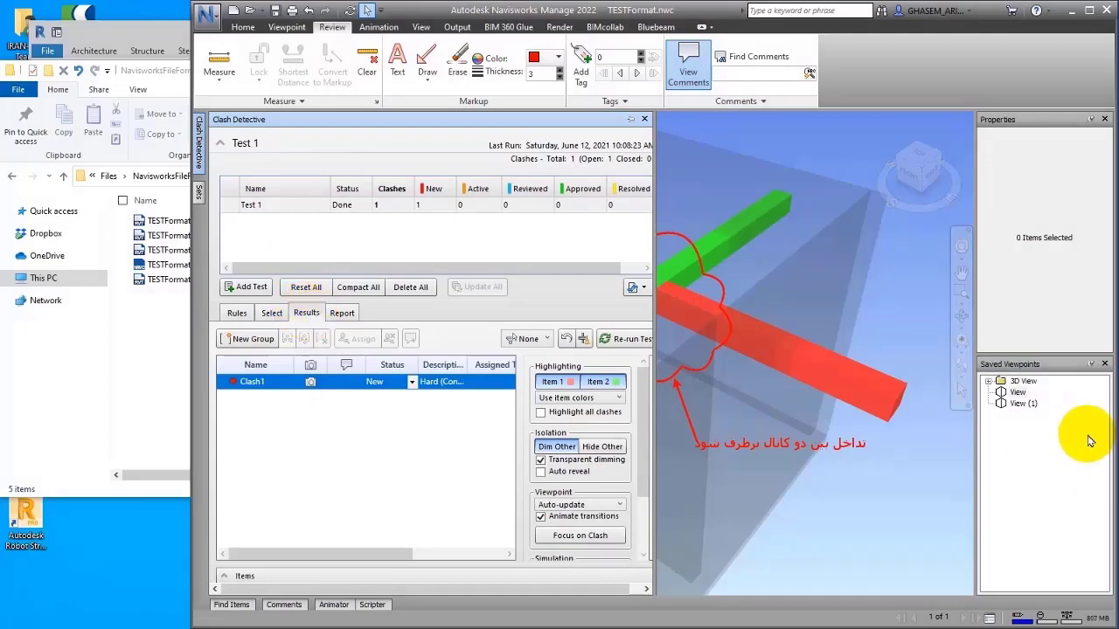
click(1017, 393)
click(1021, 401)
click(1017, 393)
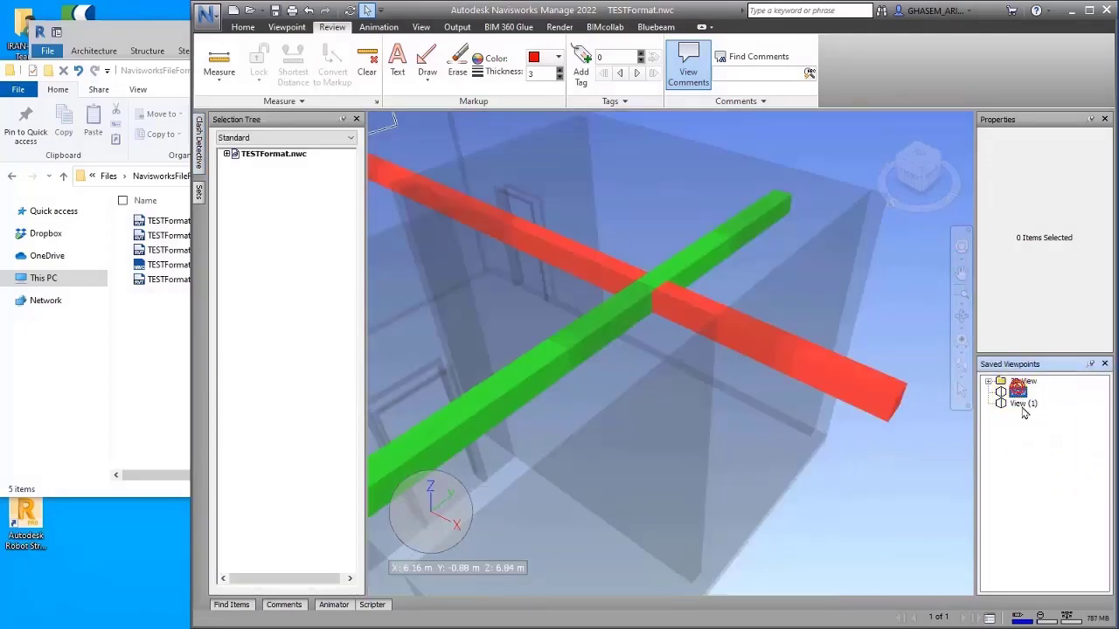
click(1021, 403)
click(1017, 392)
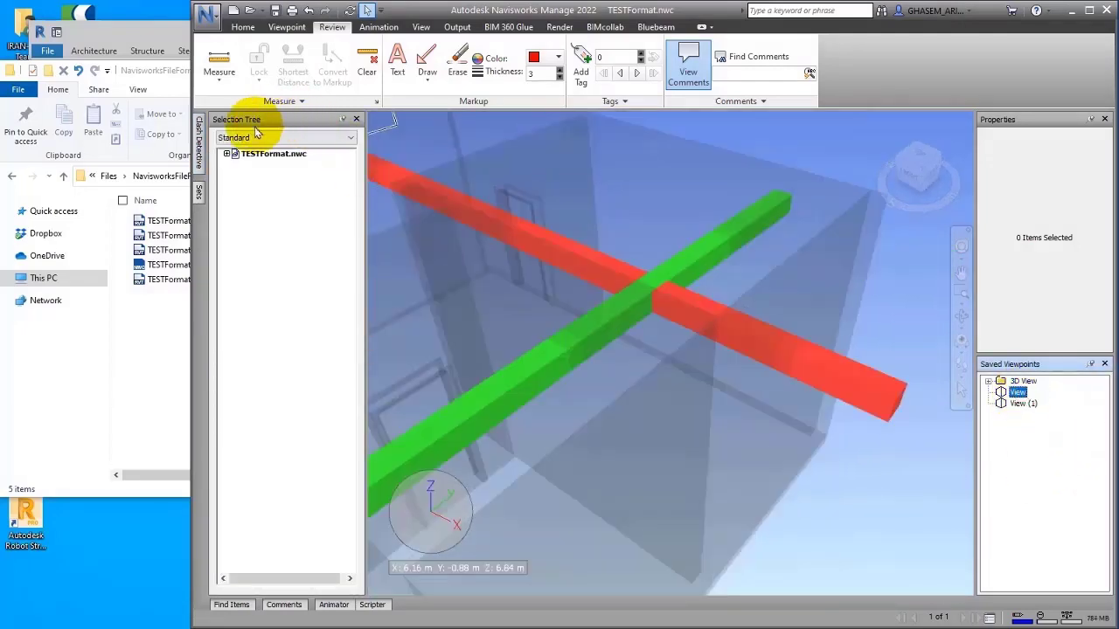
Step: Return Test 1 to its selection settings, leave Clash Detective and deselect everything in the model
click(198, 144)
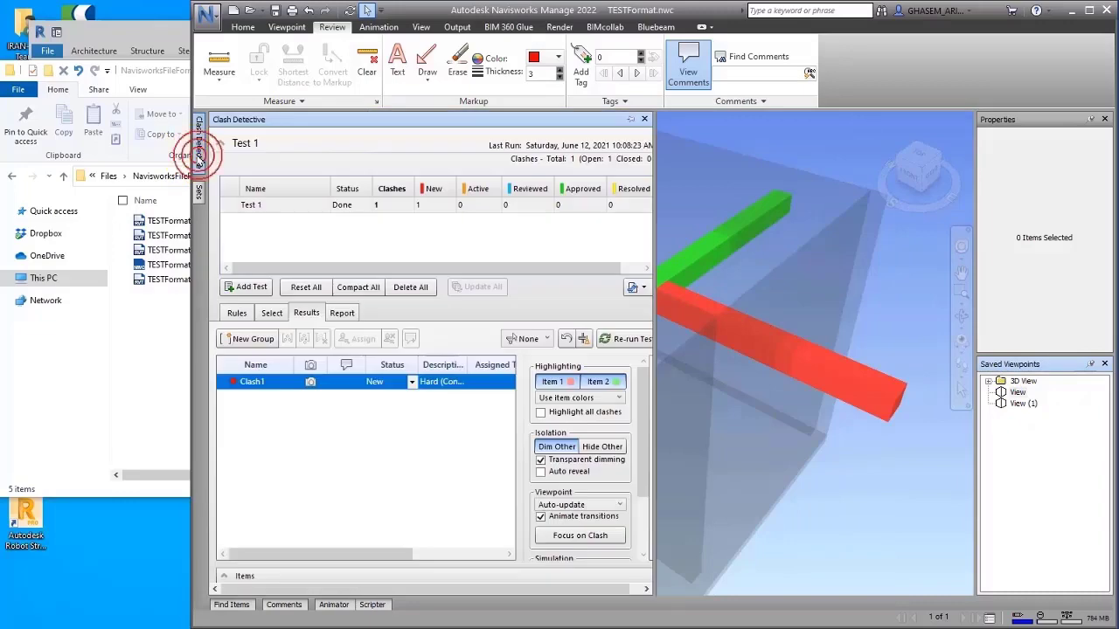
click(271, 313)
click(630, 119)
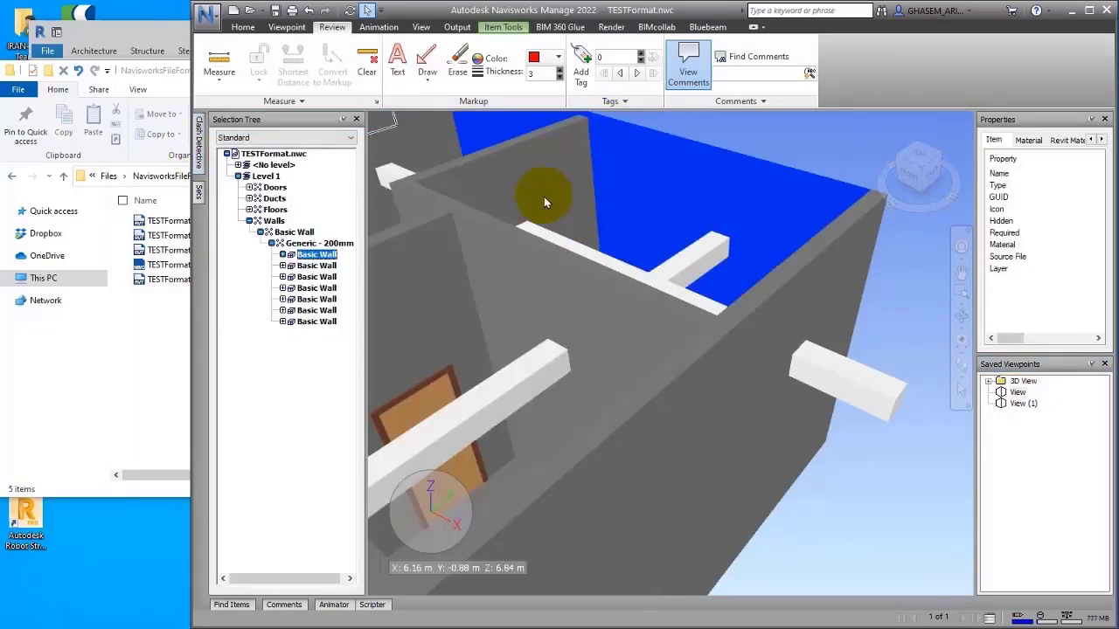
click(820, 155)
Step: Prepare to save the project as TESTFormat.nwf, type Navisworks 2016-2022 File Set, in the NavisworksFileFormat folder
click(276, 10)
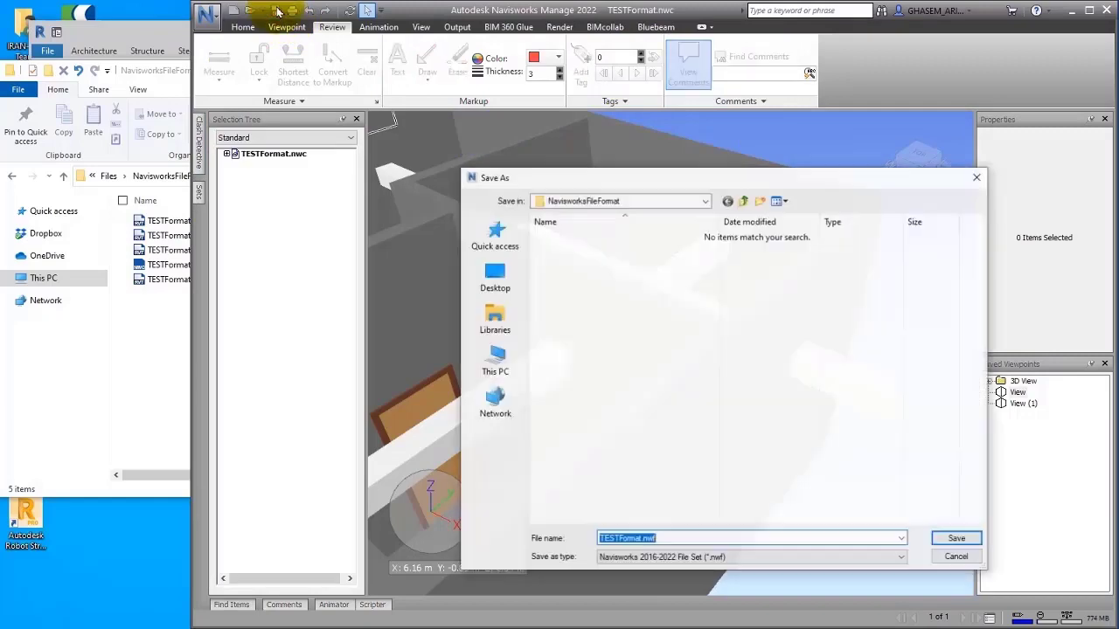
drag(535, 174, 450, 112)
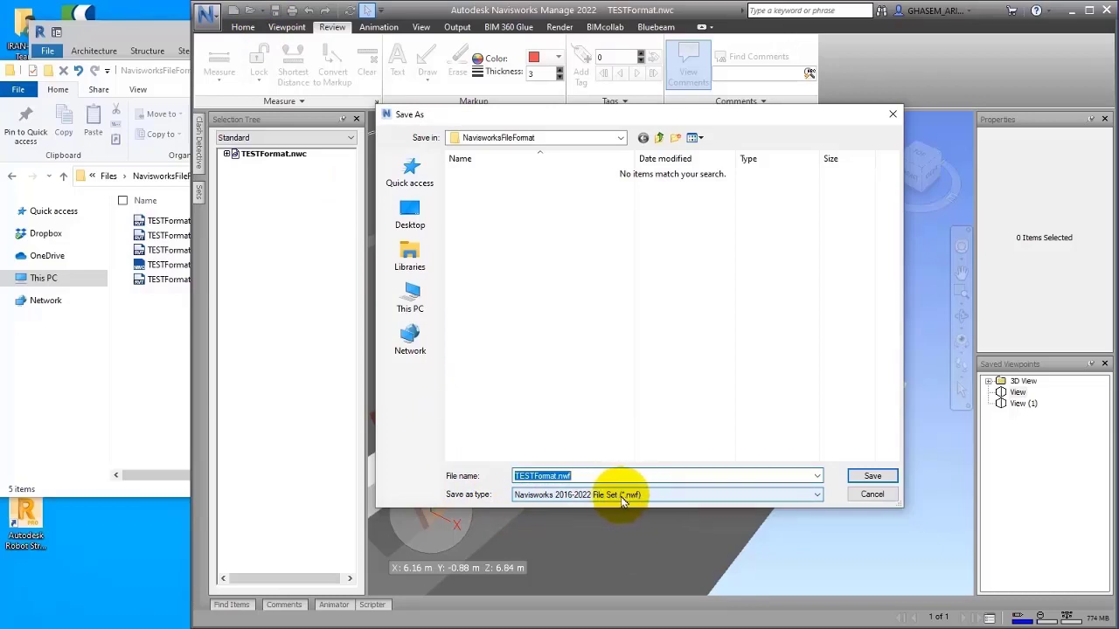
click(566, 476)
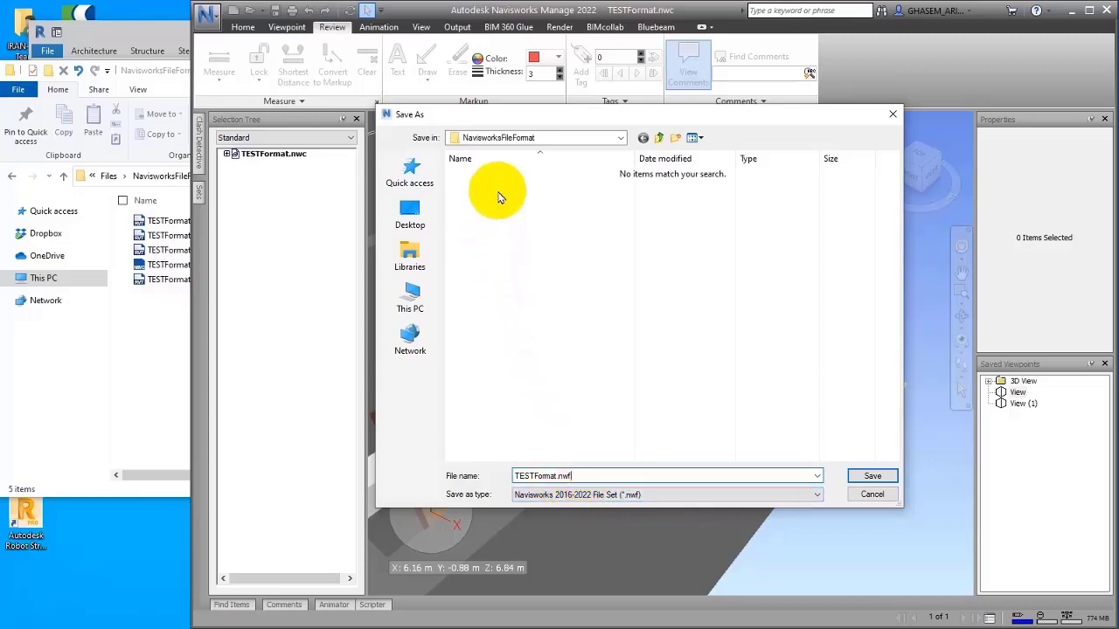
drag(573, 475, 556, 476)
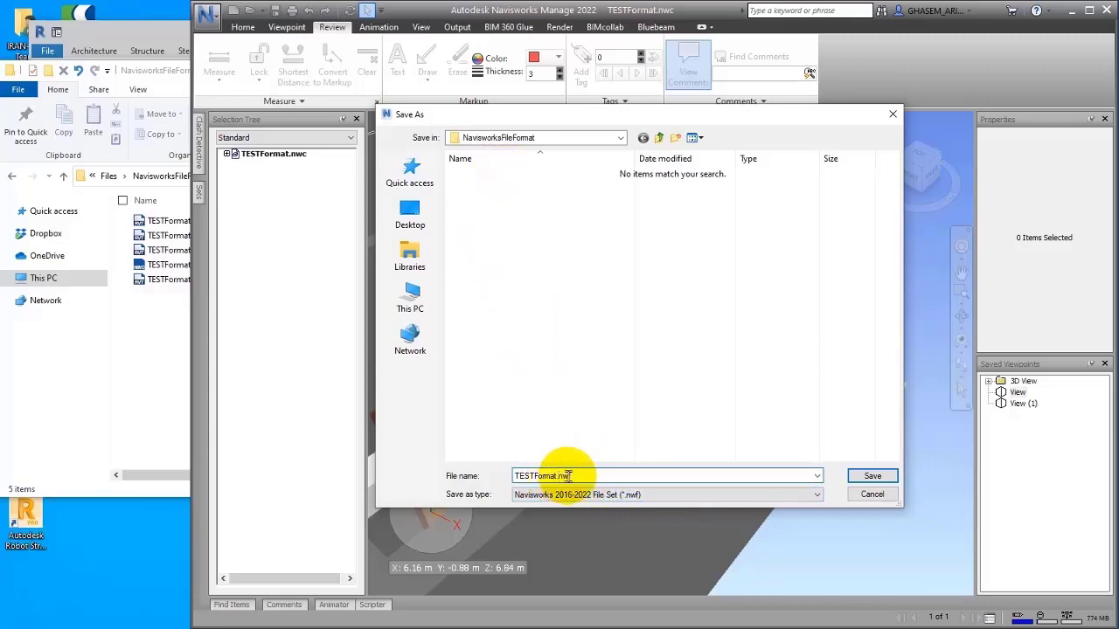